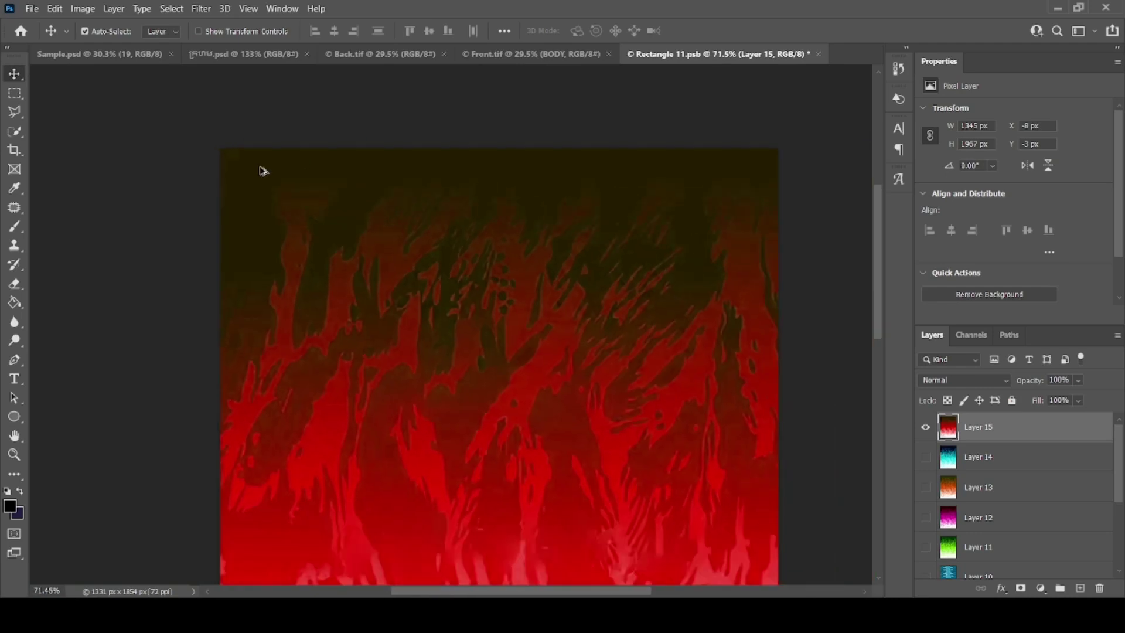
Save the red flame design of the jersey body and close its smart object file
{"action": "key", "text": "ctrl+s"}
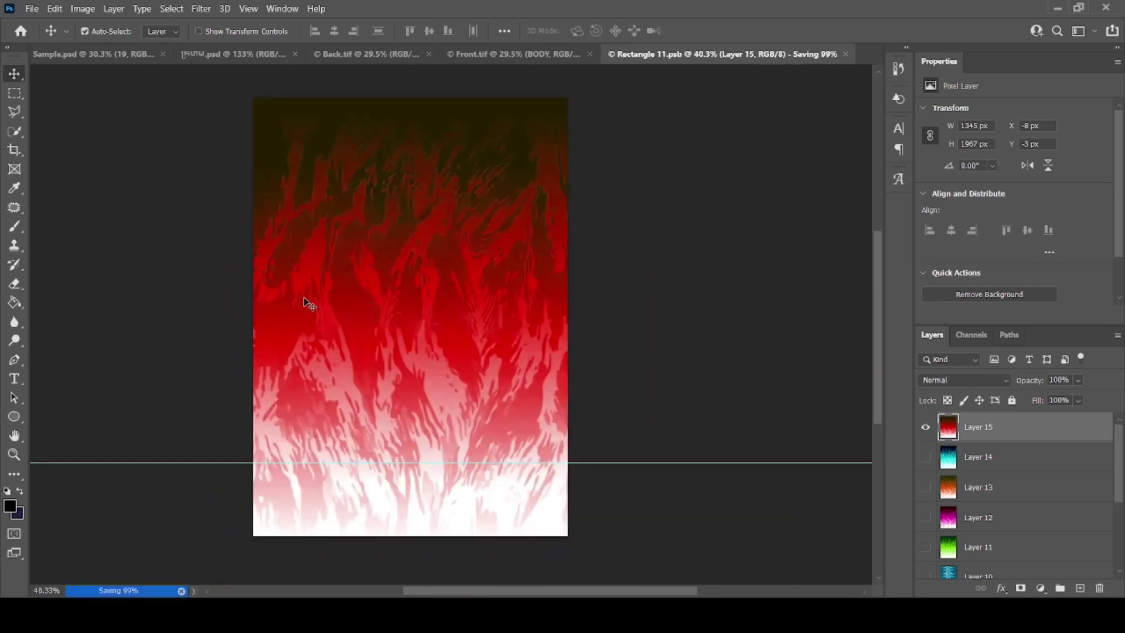
{"action": "left_click", "coordinate": [815, 53]}
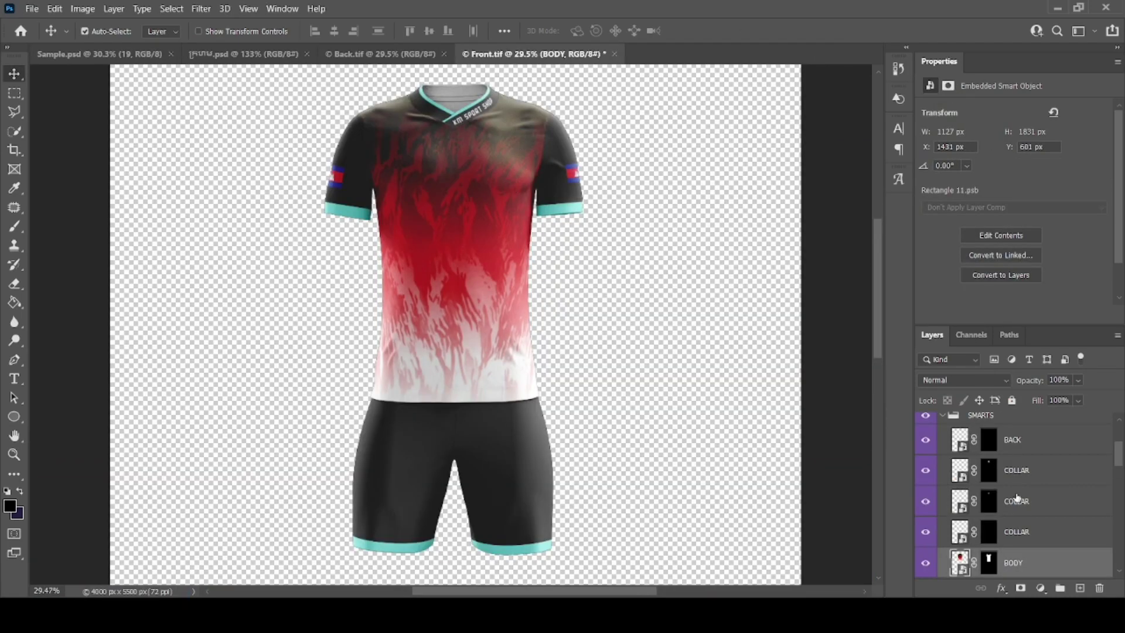
Open the COLLAR smart object containing the shop name and hide the Km sport shop text layer
{"action": "left_click", "coordinate": [964, 477]}
{"action": "double_click", "coordinate": [958, 498]}
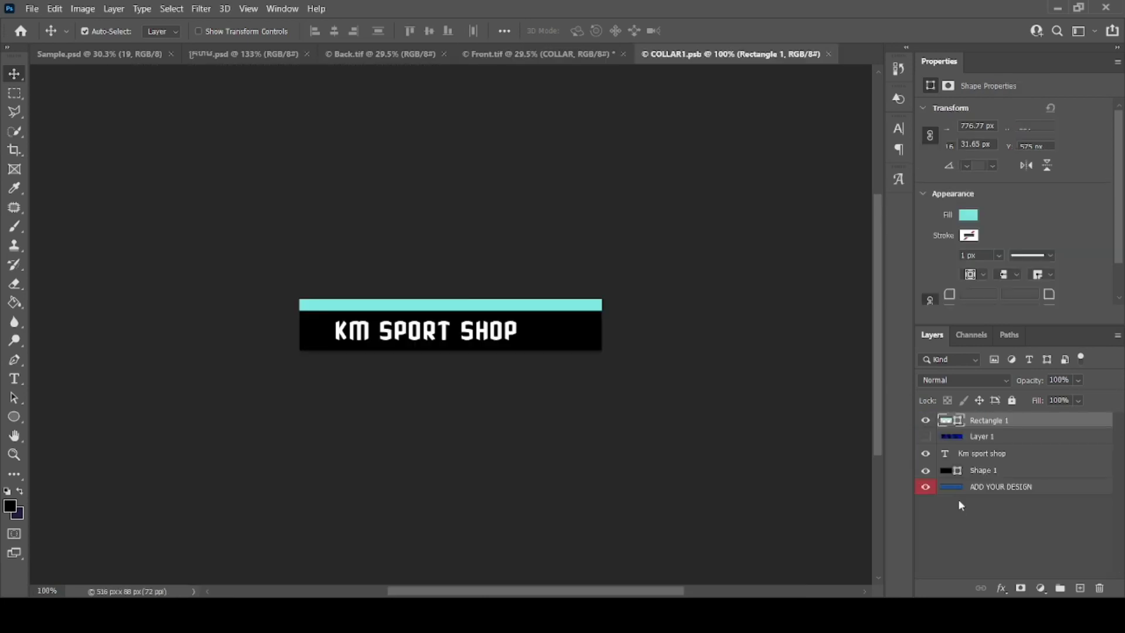
{"action": "left_click", "coordinate": [984, 453]}
{"action": "left_click", "coordinate": [926, 453]}
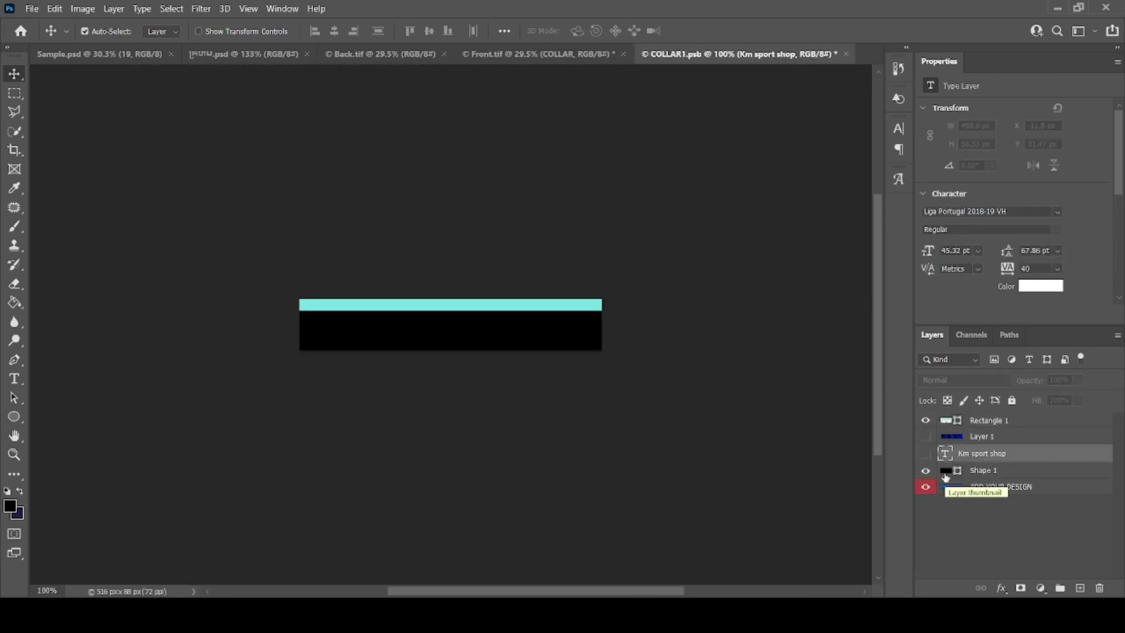
Set the fill of the collar's turquoise stripe, Rectangle 1, to ff0000
{"action": "double_click", "coordinate": [946, 420]}
{"action": "type", "text": "ff0000"}
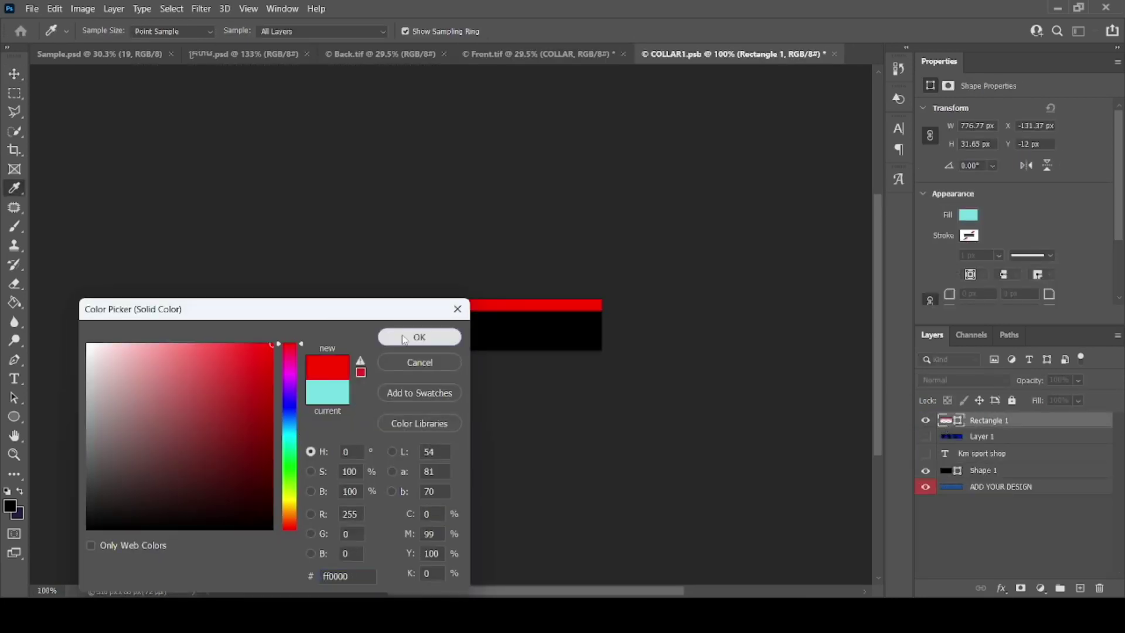
{"action": "left_click", "coordinate": [403, 339]}
Sample the collar stripe's red as the working colour, then save and close the collar file
{"action": "left_click", "coordinate": [14, 187]}
{"action": "left_click", "coordinate": [381, 305]}
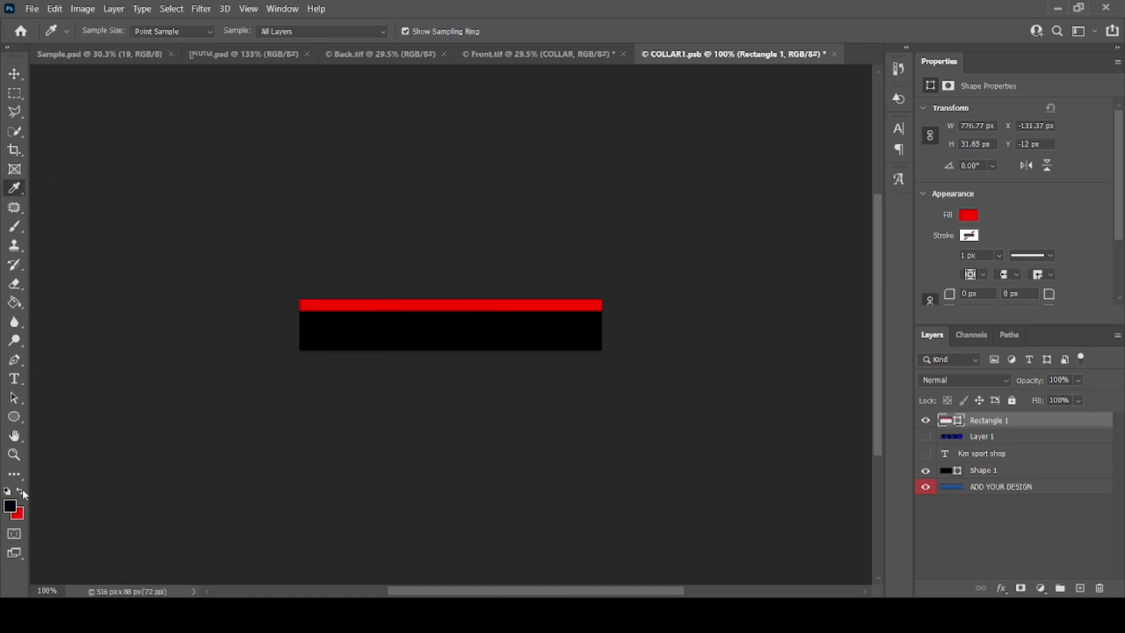
{"action": "left_click", "coordinate": [829, 55]}
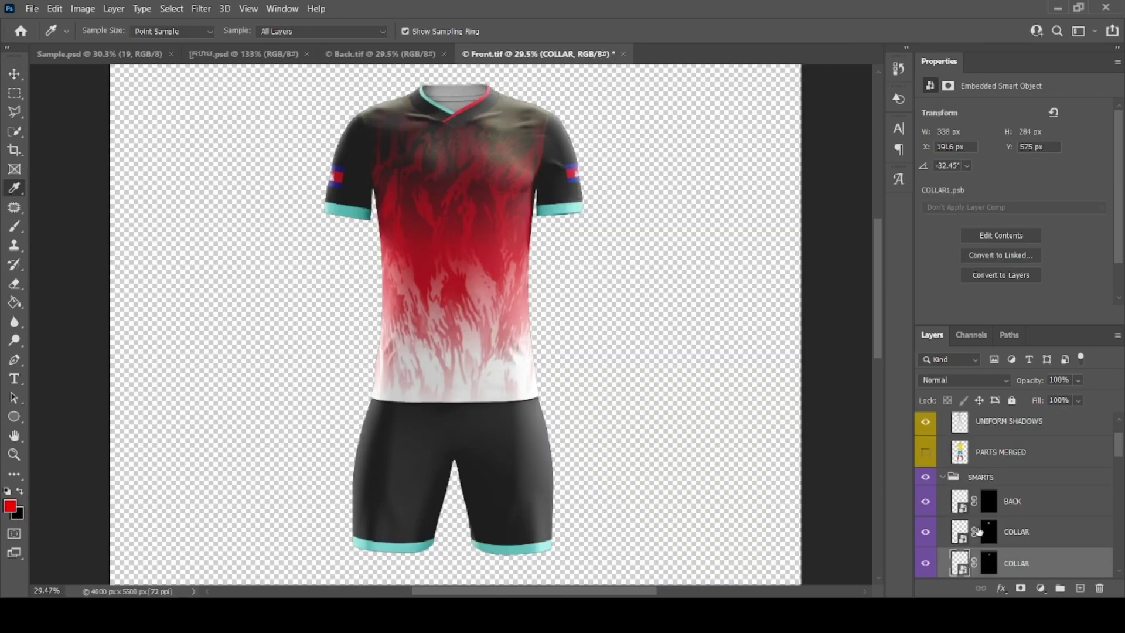
Recolour the stripe Rectangle 1 in the COLLAR smart object just above BODY with the sampled red, saving and closing the file
{"action": "scroll", "coordinate": [980, 532], "scroll_direction": "down", "scroll_amount": 3}
{"action": "left_click", "coordinate": [961, 504]}
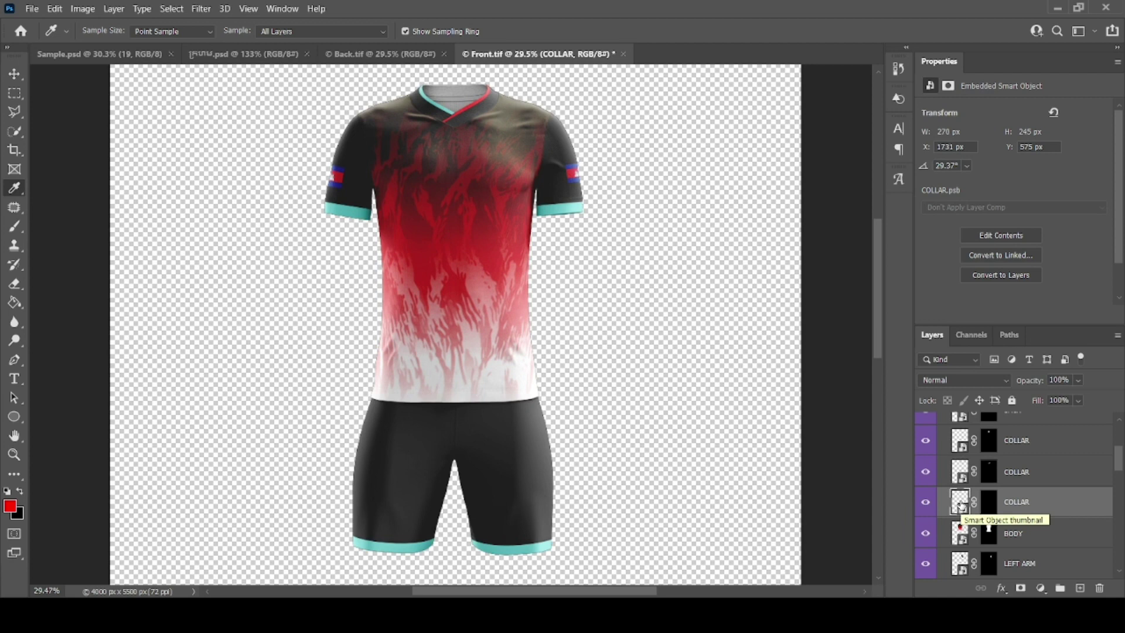
{"action": "double_click", "coordinate": [961, 503]}
{"action": "double_click", "coordinate": [946, 437]}
{"action": "left_click", "coordinate": [10, 506]}
{"action": "left_click", "coordinate": [419, 337]}
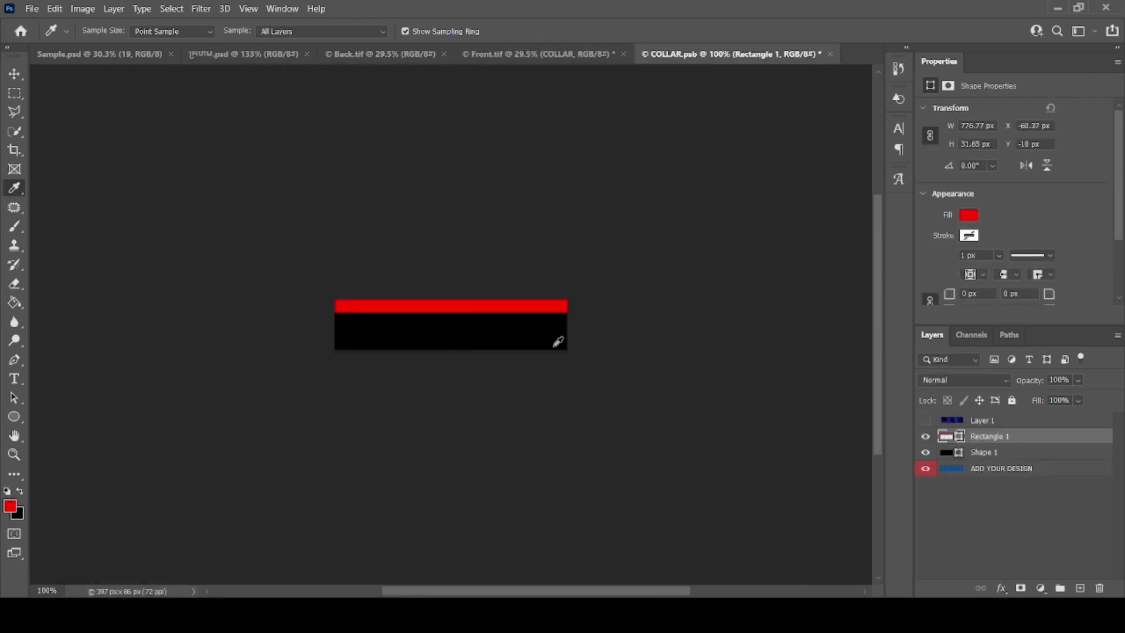
{"action": "key", "text": "ctrl+w"}
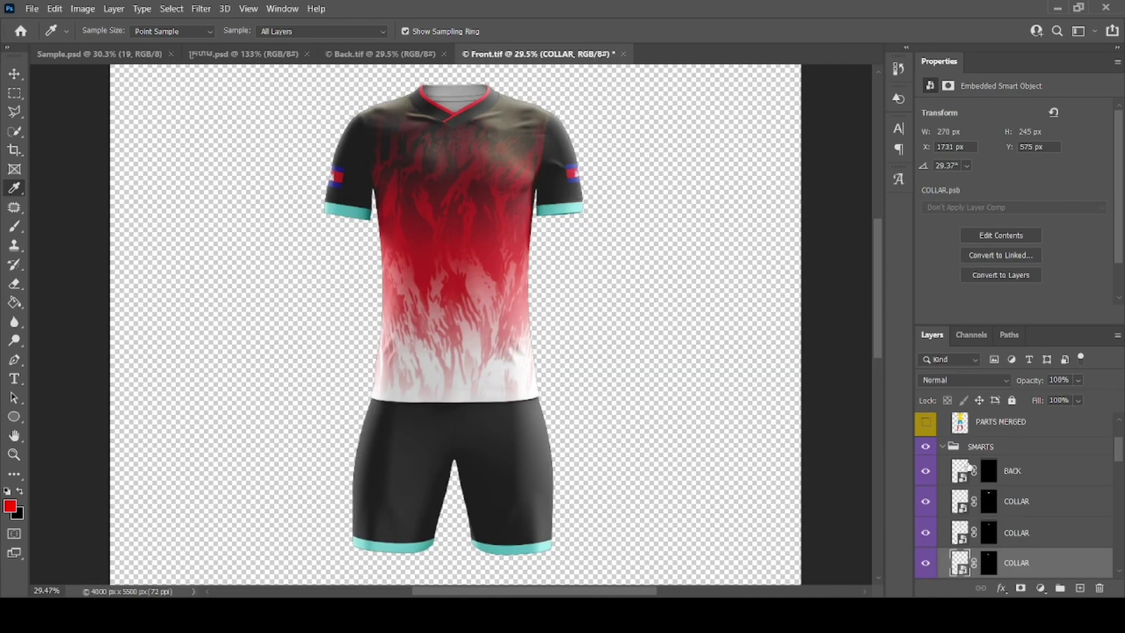
Open the LEFT ARM smart object and hide the flag on Layer 3
{"action": "scroll", "coordinate": [968, 467], "scroll_direction": "down", "scroll_amount": 5}
{"action": "double_click", "coordinate": [961, 476]}
{"action": "key", "text": "v"}
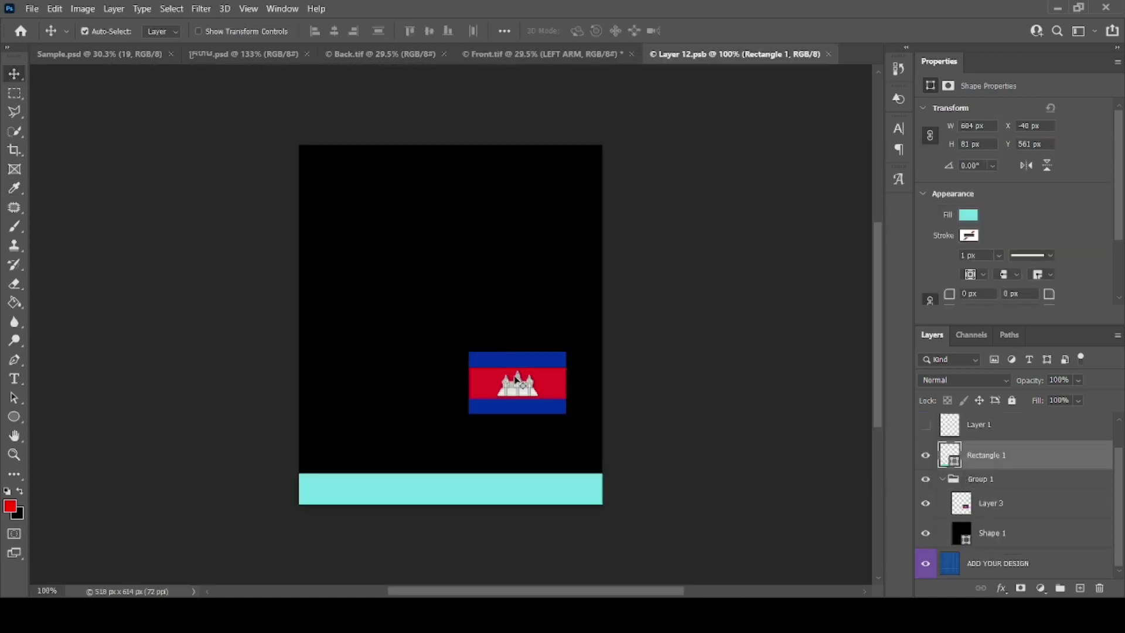
{"action": "left_click", "coordinate": [517, 380]}
{"action": "left_click", "coordinate": [926, 502]}
{"action": "scroll", "coordinate": [957, 524], "scroll_direction": "up", "scroll_amount": 1}
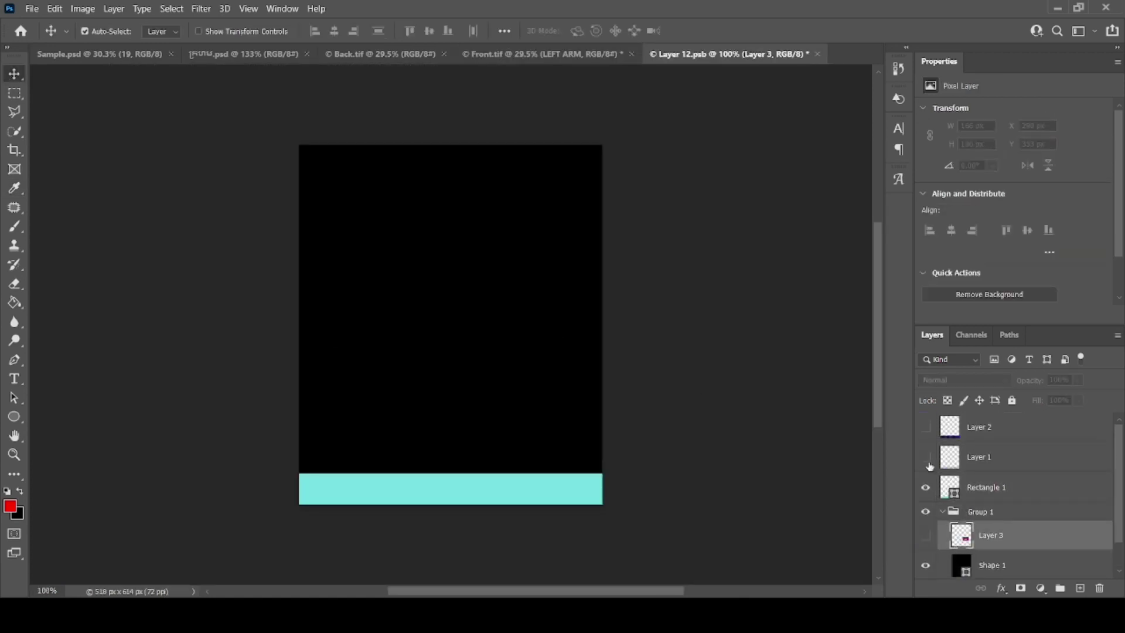
Hide the turquoise cuff band, Rectangle 1, in the left arm artwork
{"action": "left_click", "coordinate": [926, 487]}
{"action": "scroll", "coordinate": [956, 536], "scroll_direction": "down", "scroll_amount": 1}
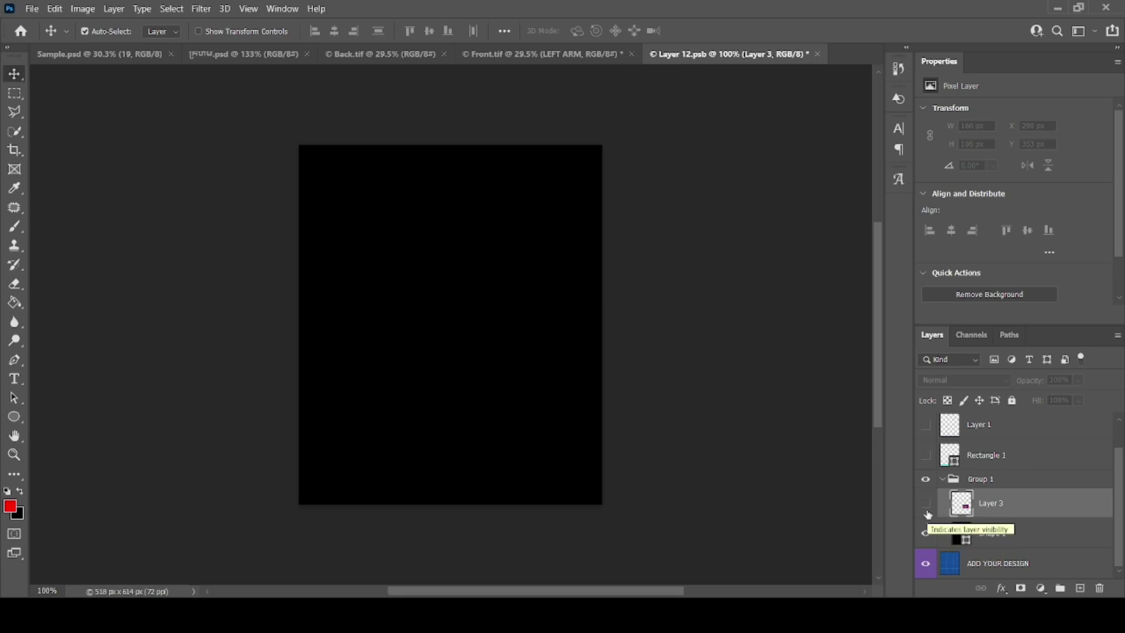
{"action": "left_click", "coordinate": [946, 457]}
{"action": "left_click", "coordinate": [926, 458]}
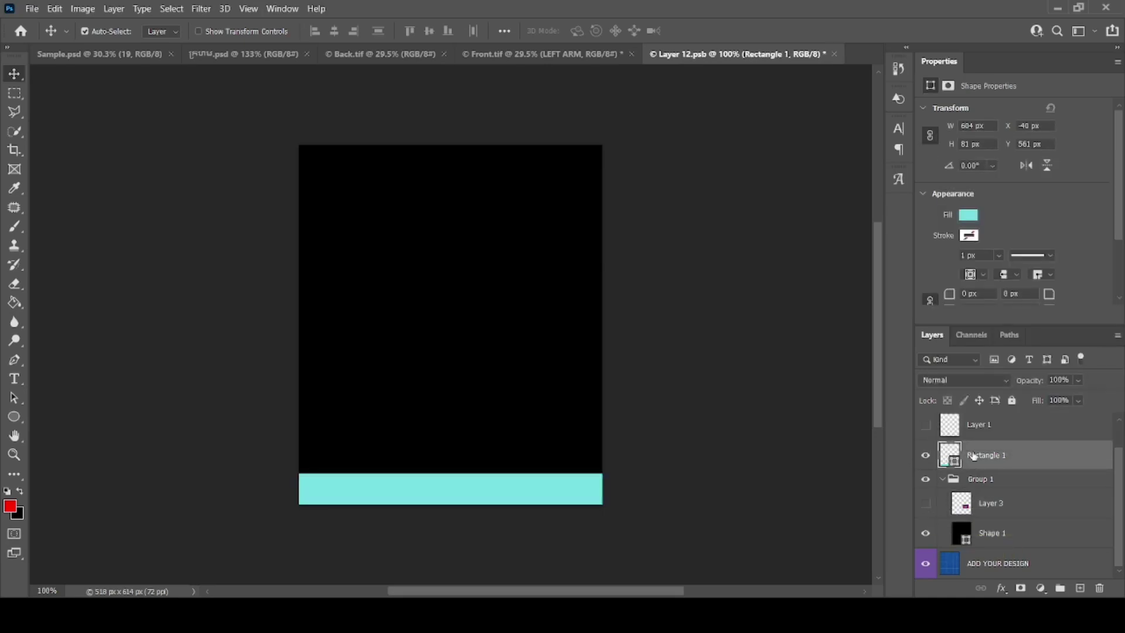
{"action": "left_click", "coordinate": [926, 455]}
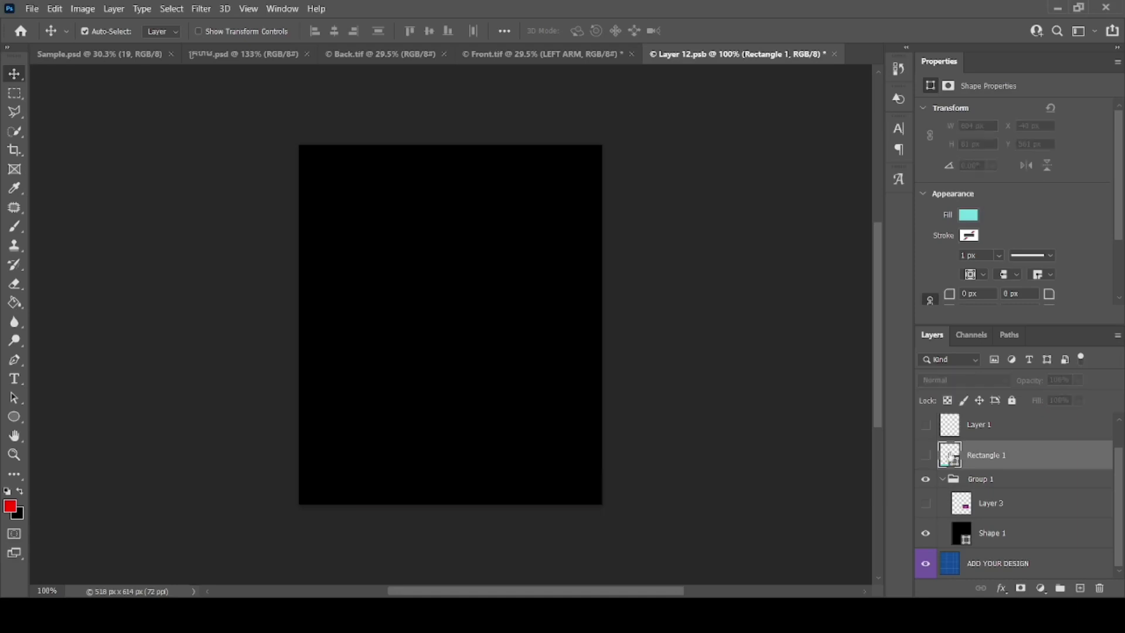
{"action": "left_click", "coordinate": [13, 171]}
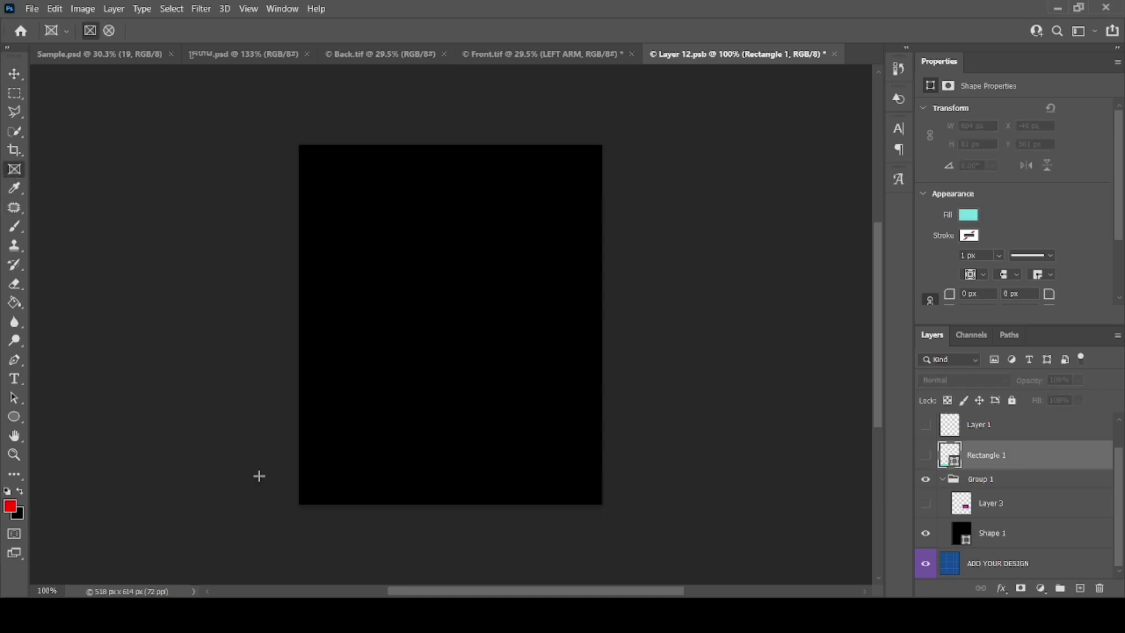
{"action": "left_click_drag", "start_coordinate": [279, 455], "coordinate": [617, 472]}
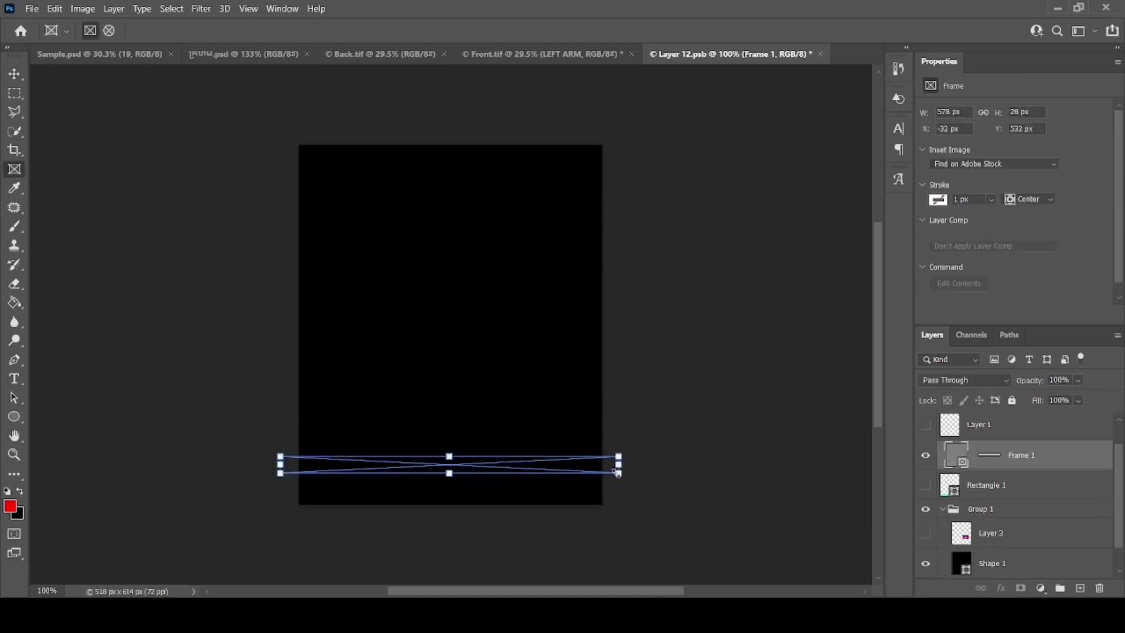
{"action": "scroll", "coordinate": [954, 453], "scroll_direction": "up", "scroll_amount": 1}
{"action": "left_click", "coordinate": [926, 490]}
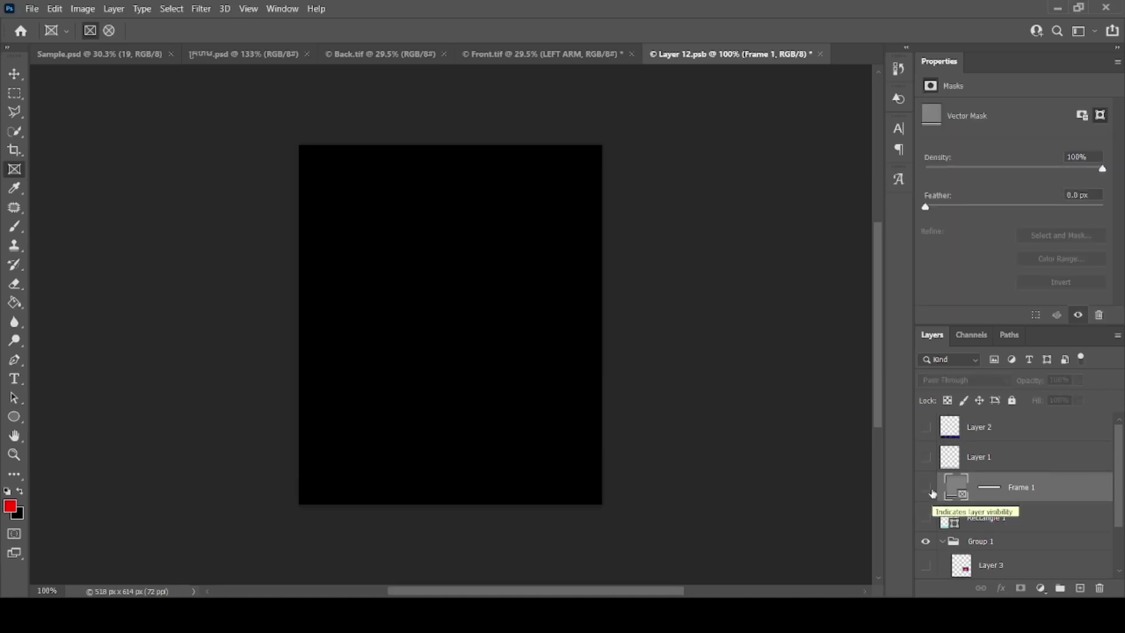
{"action": "left_click", "coordinate": [929, 490]}
{"action": "key", "text": "Delete"}
Duplicate the black Shape 1 layer in the left arm artwork, keeping the default copy name
{"action": "scroll", "coordinate": [979, 542], "scroll_direction": "down", "scroll_amount": 1}
{"action": "right_click", "coordinate": [982, 535]}
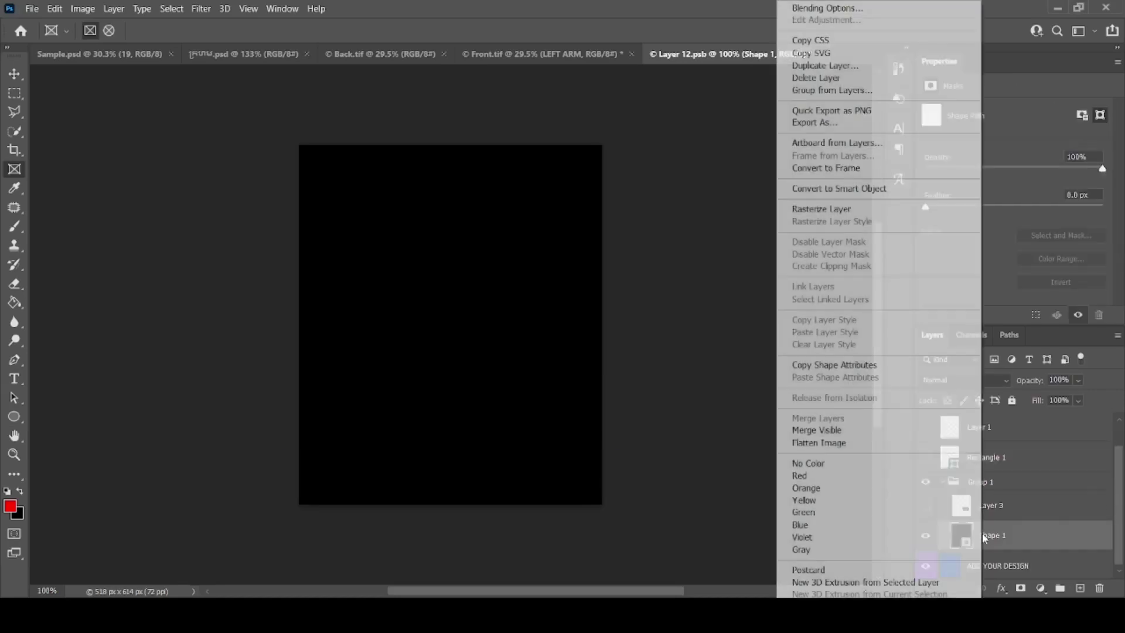
{"action": "left_click", "coordinate": [825, 65]}
{"action": "left_click", "coordinate": [680, 161]}
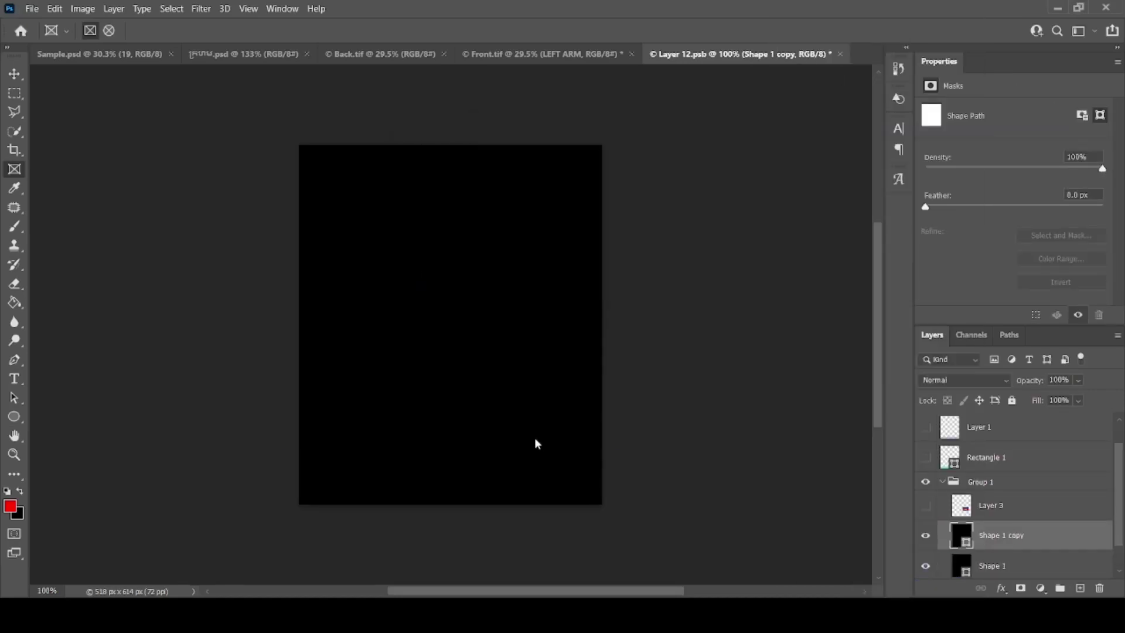
Scale Shape 1 copy to about 83% width and 19% height as a band along the sleeve's lower edge
{"action": "key", "text": "ctrl+t"}
{"action": "left_click_drag", "start_coordinate": [254, 120], "coordinate": [299, 446]}
{"action": "left_click_drag", "start_coordinate": [617, 445], "coordinate": [608, 450]}
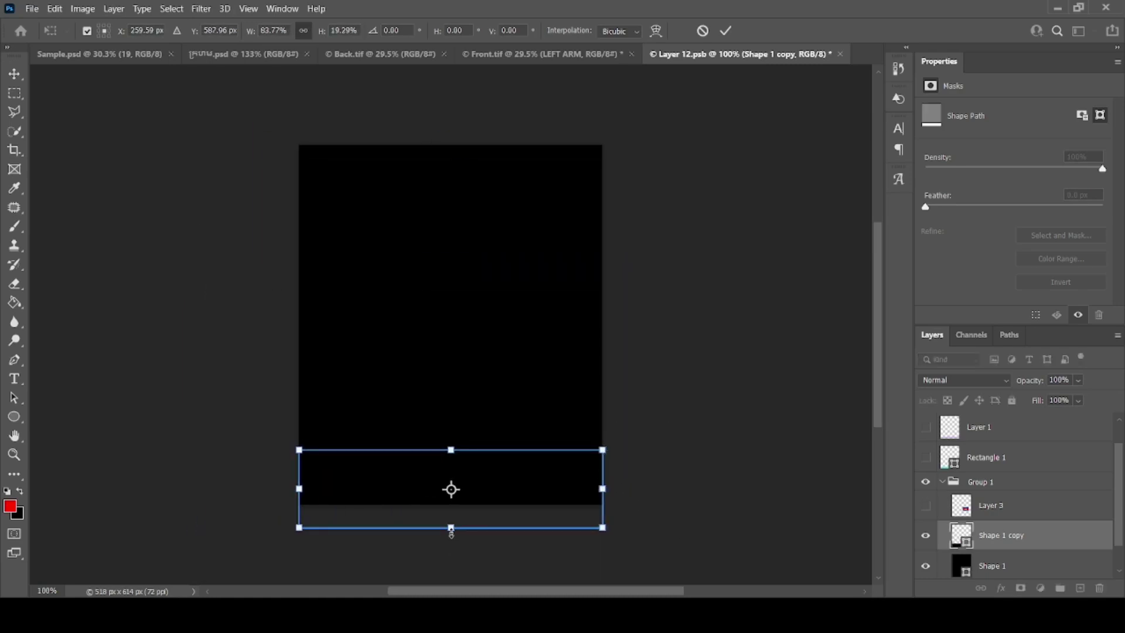
{"action": "left_click_drag", "start_coordinate": [452, 527], "coordinate": [477, 537]}
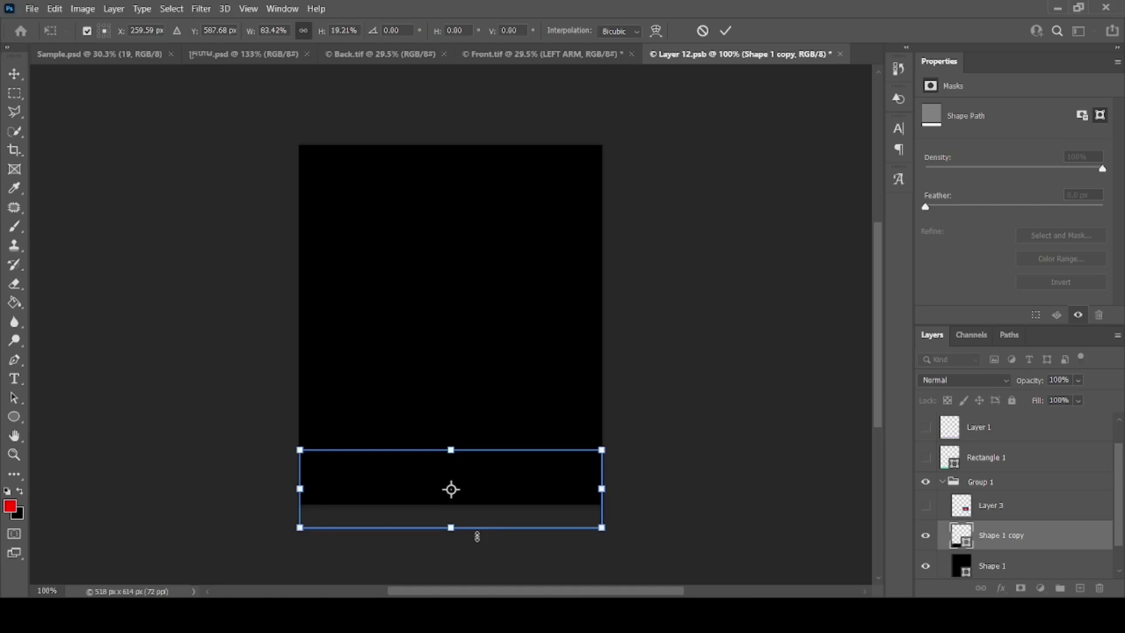
{"action": "key", "text": "Return"}
Change the fill of the Shape 1 copy band to the sampled red
{"action": "double_click", "coordinate": [961, 535]}
{"action": "left_click", "coordinate": [11, 505]}
{"action": "left_click", "coordinate": [420, 338]}
Reduce the red band's height to a thin stripe and fit it across the full width of the sleeve artwork
{"action": "key", "text": "ctrl+t"}
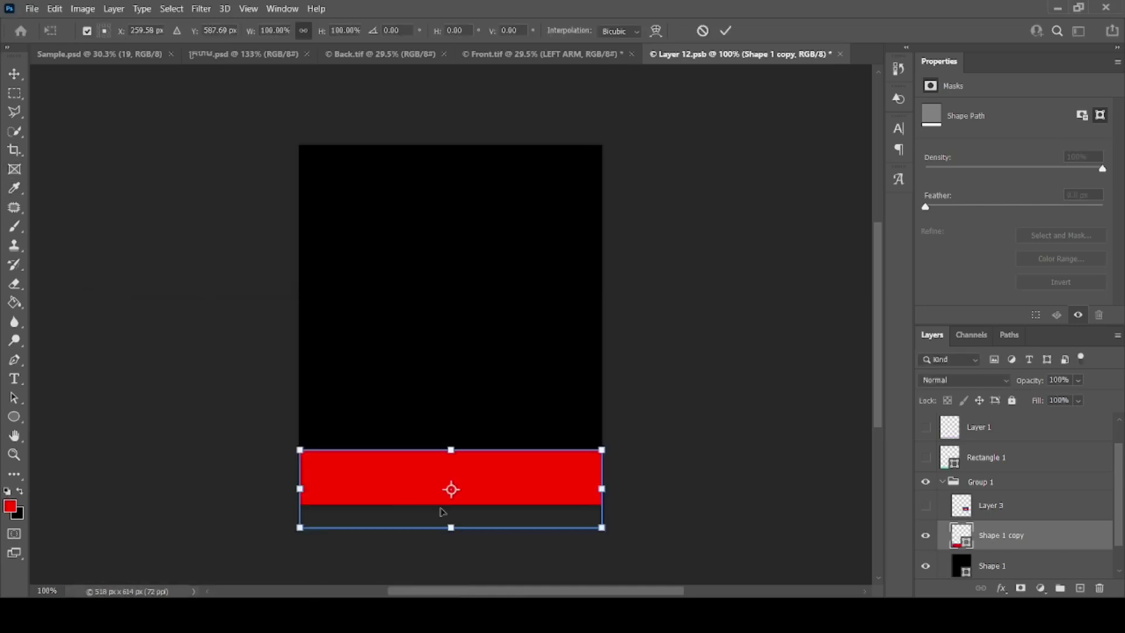
{"action": "left_click_drag", "start_coordinate": [451, 528], "coordinate": [456, 469]}
{"action": "key", "text": "Return"}
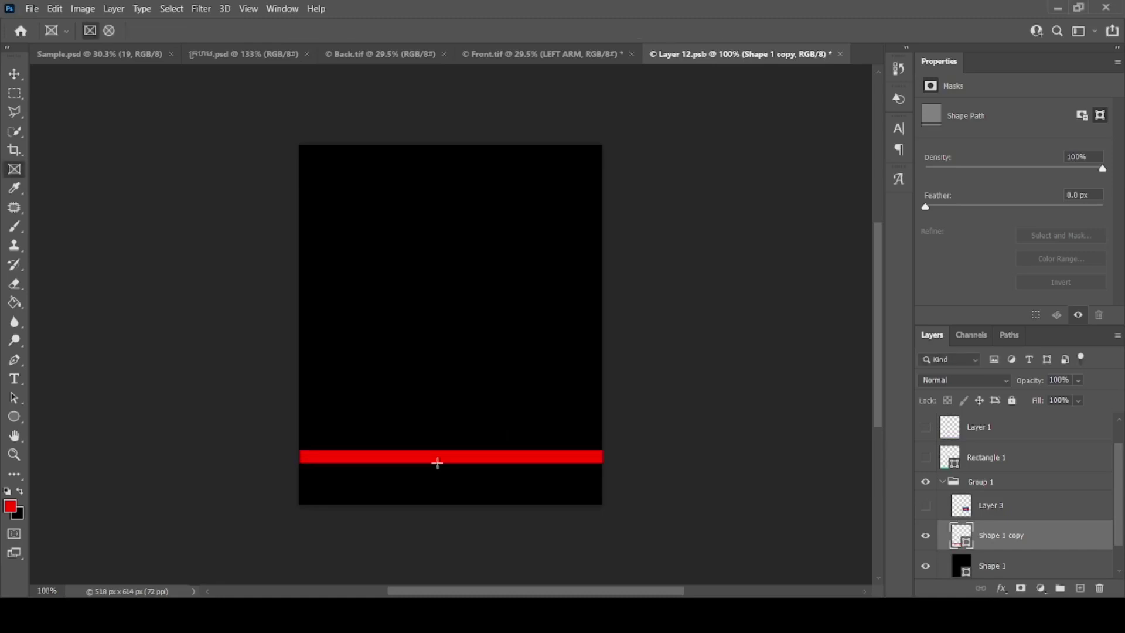
{"action": "key", "text": "ctrl+t"}
{"action": "left_click_drag", "start_coordinate": [299, 456], "coordinate": [292, 456]}
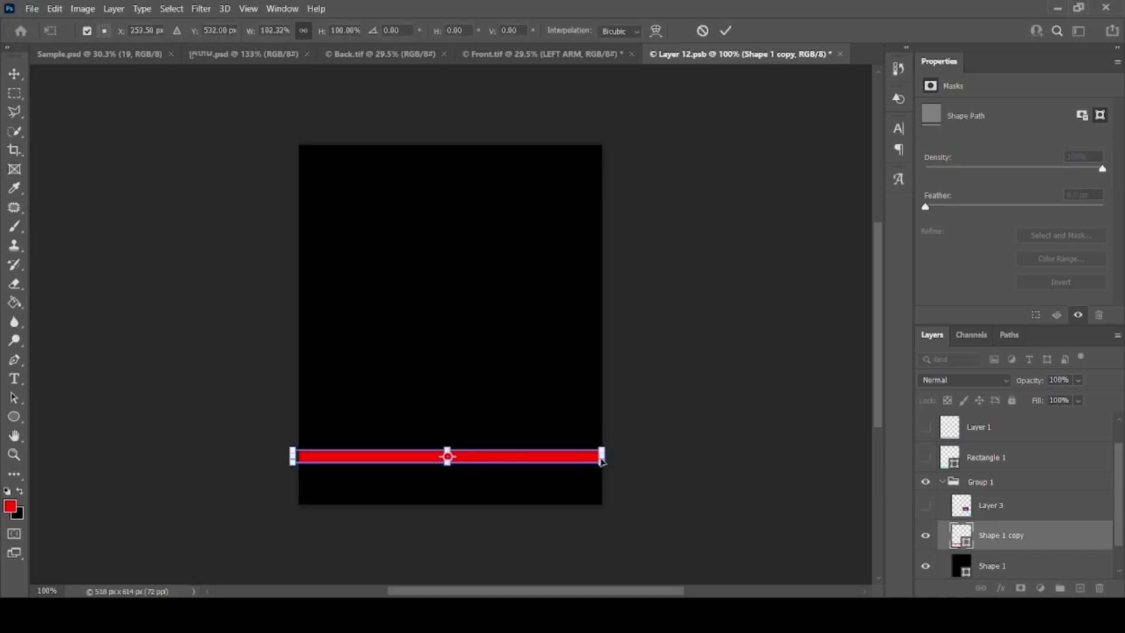
{"action": "key", "text": "Return"}
{"action": "key", "text": "ctrl+t"}
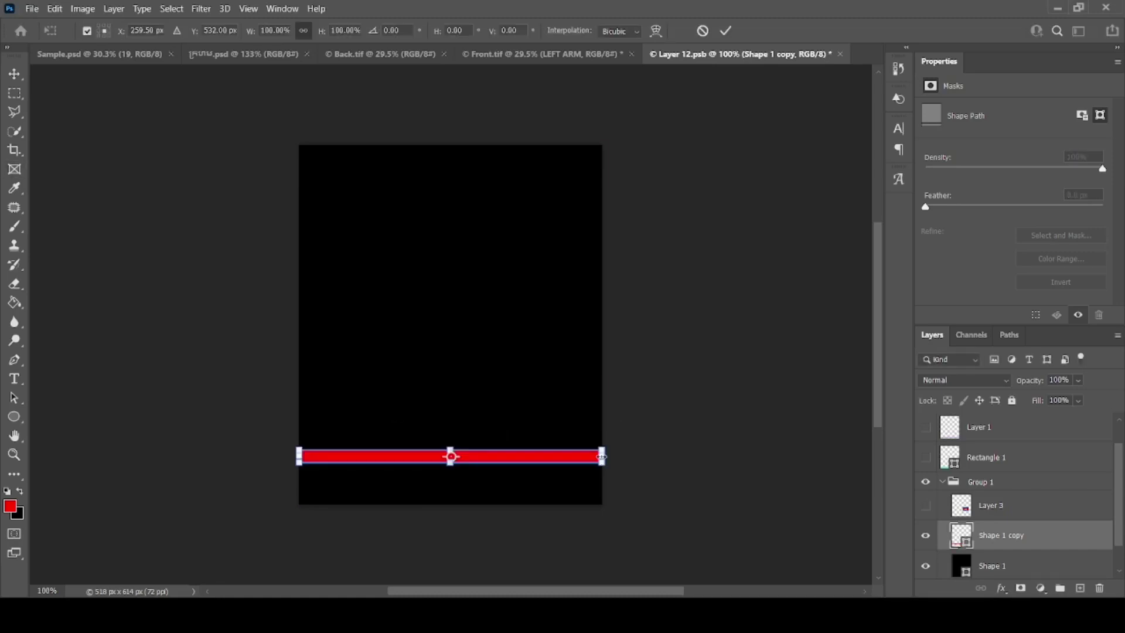
{"action": "key", "text": "Return"}
Float the saved sleeve artwork beside the Front.tif mockup and nudge the red stripe down toward the cuff seam, saving the change
{"action": "left_click_drag", "start_coordinate": [732, 54], "coordinate": [732, 84]}
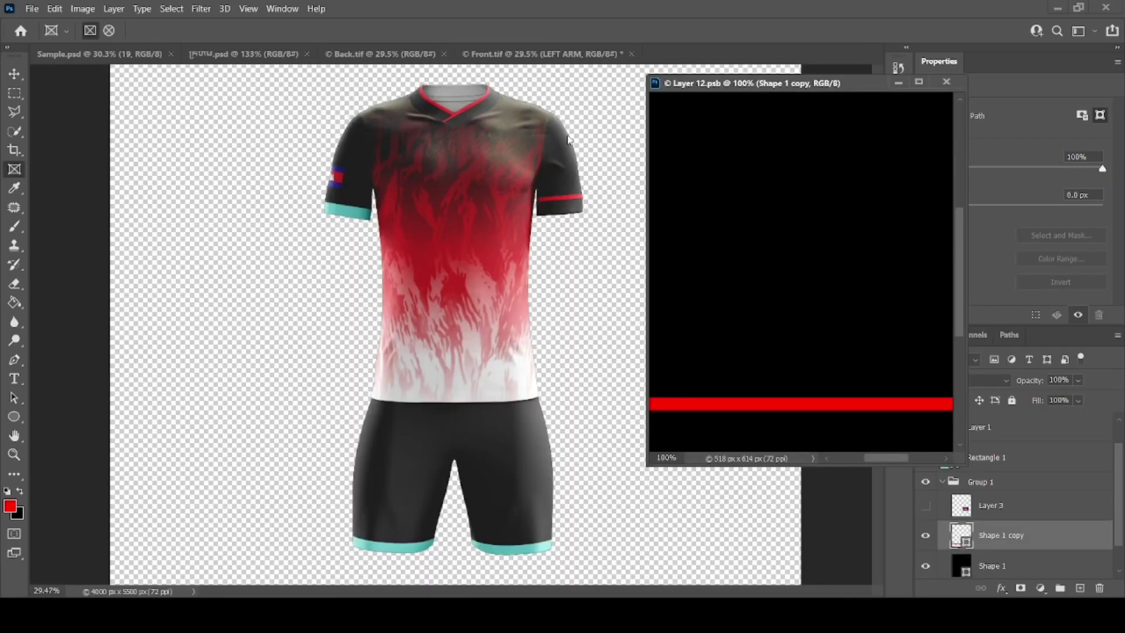
{"action": "scroll", "coordinate": [567, 138], "scroll_direction": "up", "scroll_amount": 5}
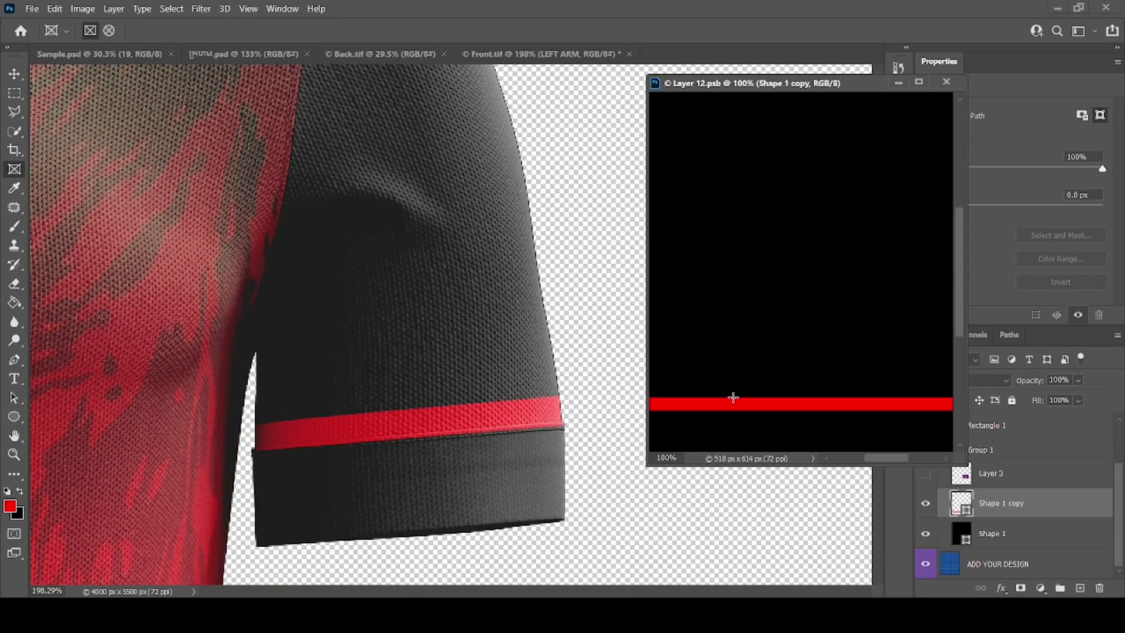
{"action": "key", "text": "Down"}
{"action": "key", "text": "Down"}
{"action": "key", "text": "Down"}
{"action": "key", "text": "Down"}
{"action": "key", "text": "Down"}
{"action": "key", "text": "ctrl+s"}
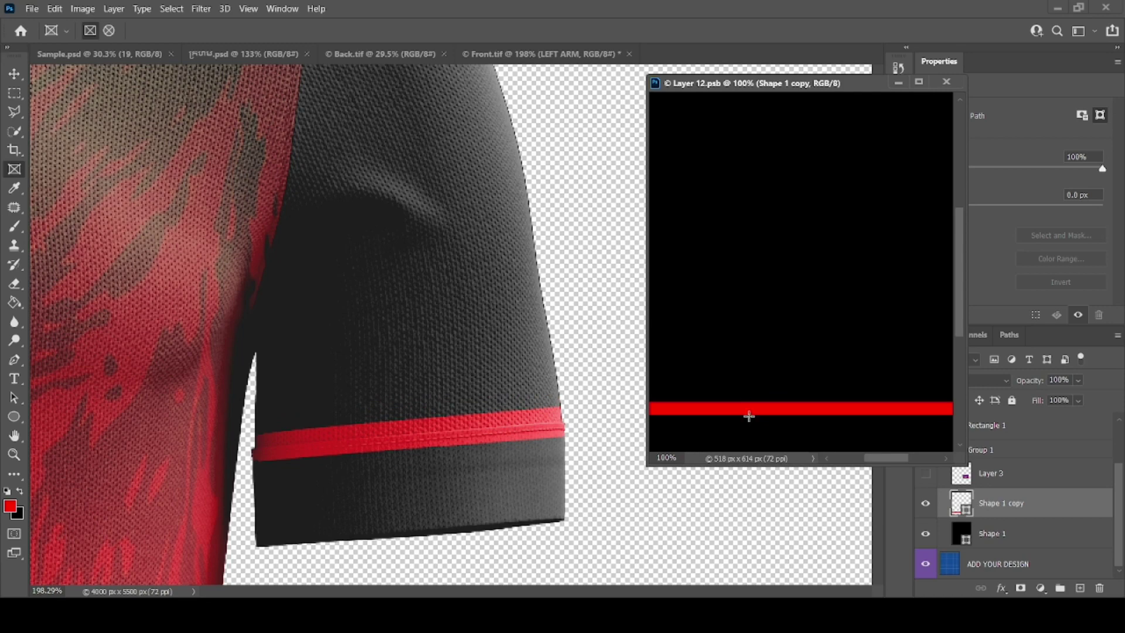
Nudge the red stripe further down onto the left sleeve's cuff, saving to update the mockup
{"action": "key", "text": "Down"}
{"action": "key", "text": "Down"}
{"action": "key", "text": "Down"}
{"action": "key", "text": "Down"}
{"action": "key", "text": "Down"}
{"action": "key", "text": "Down"}
{"action": "key", "text": "ctrl+s"}
{"action": "key", "text": "Down"}
{"action": "key", "text": "Down"}
{"action": "key", "text": "Down"}
{"action": "key", "text": "Down"}
{"action": "key", "text": "Down"}
{"action": "key", "text": "Down"}
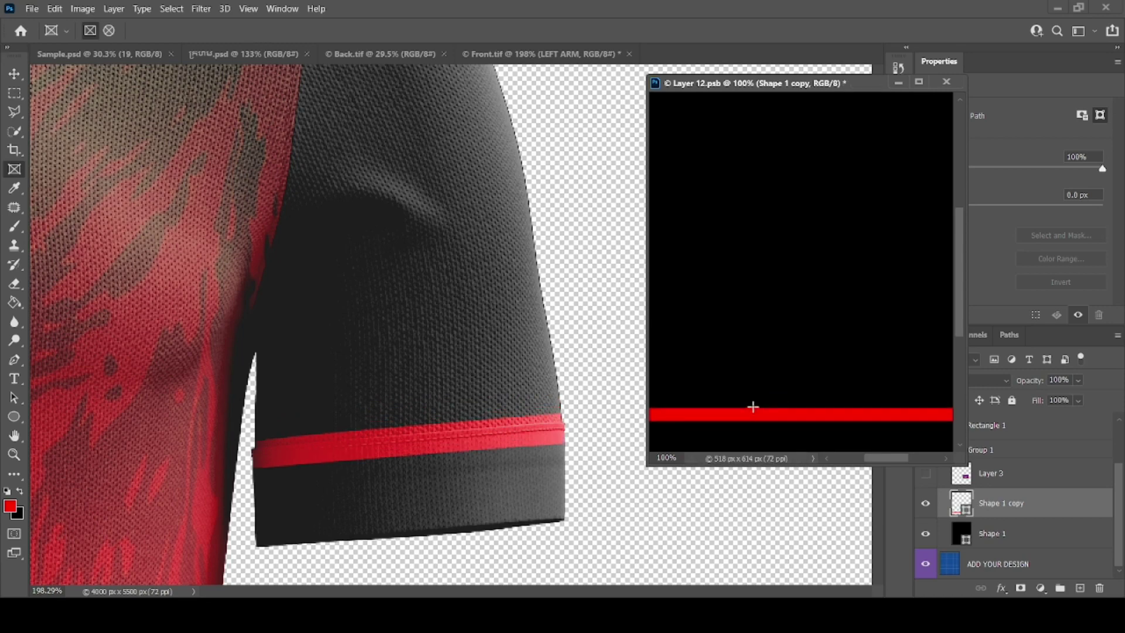
{"action": "key", "text": "ctrl+s"}
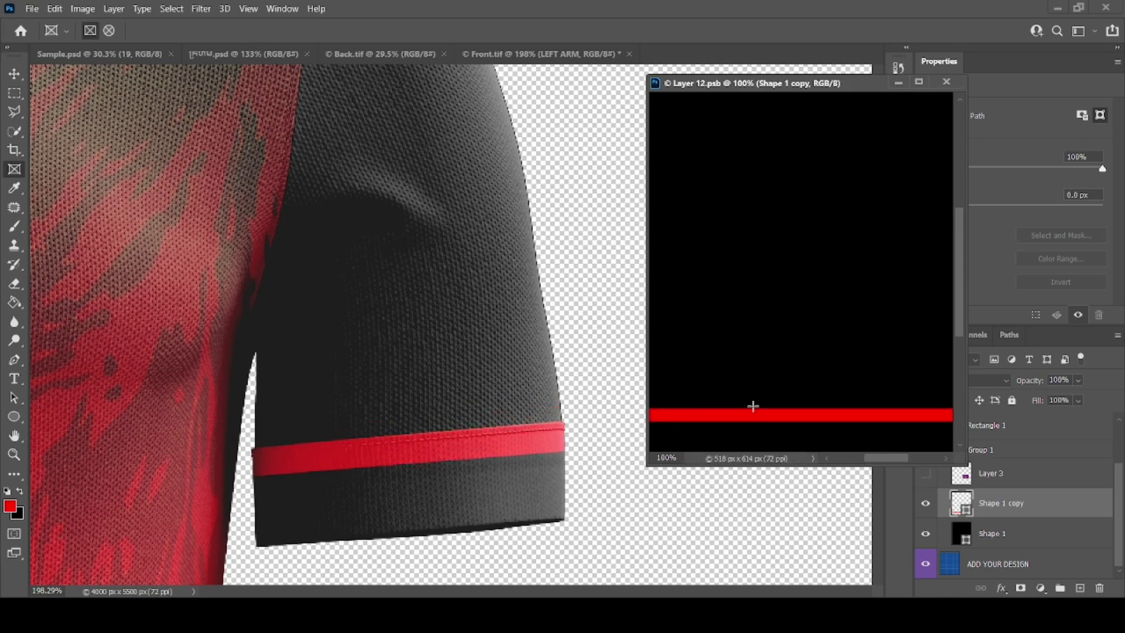
Move the red stripe slightly back up to meet the cuff seam, then save and close the sleeve artwork
{"action": "key", "text": "Up"}
{"action": "key", "text": "Up"}
{"action": "key", "text": "Up"}
{"action": "key", "text": "ctrl+s"}
{"action": "left_click_drag", "start_coordinate": [837, 88], "coordinate": [762, 54]}
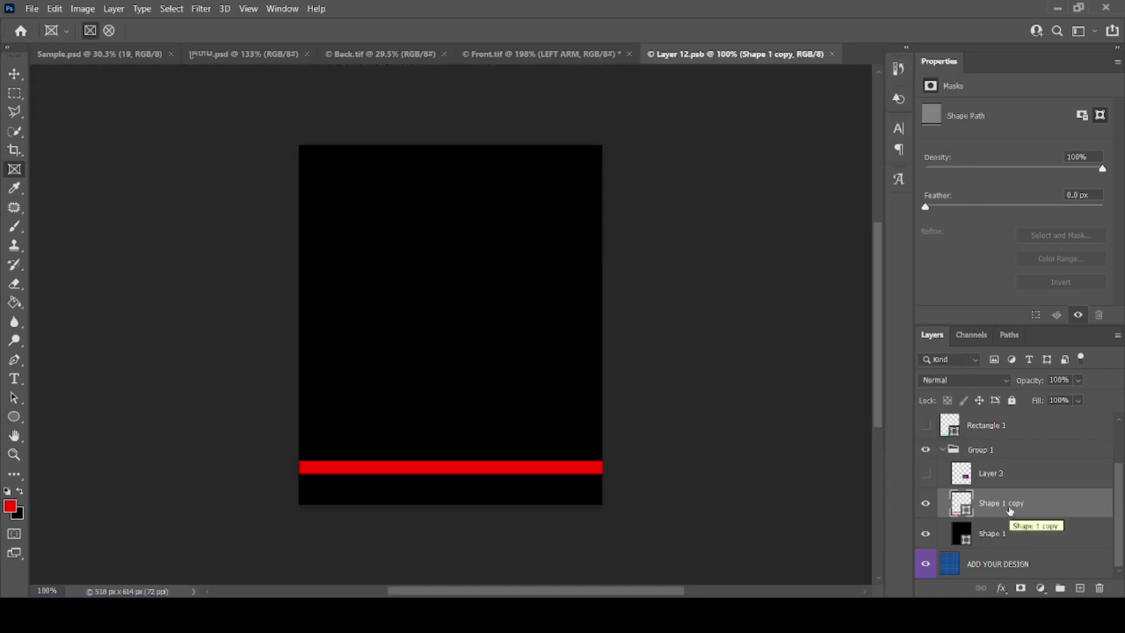
{"action": "left_click", "coordinate": [832, 54]}
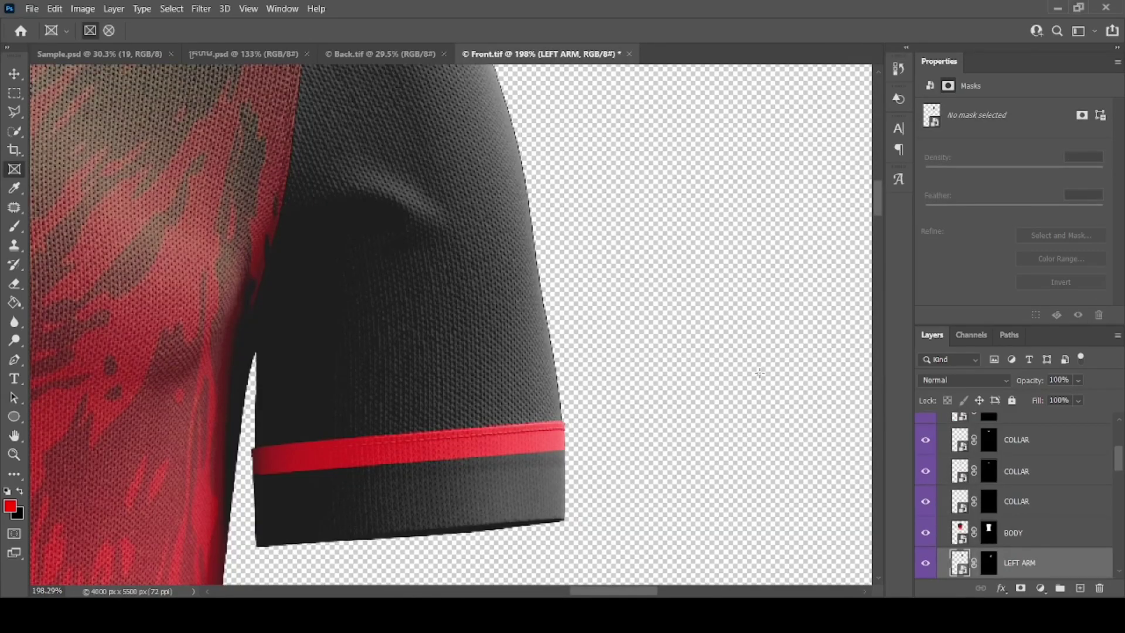
Open the Front.tif right arm artwork, hide its flag and teal band, and delete Layer 2
{"action": "scroll", "coordinate": [573, 421], "scroll_direction": "down", "scroll_amount": 5}
{"action": "scroll", "coordinate": [573, 420], "scroll_direction": "up", "scroll_amount": 2}
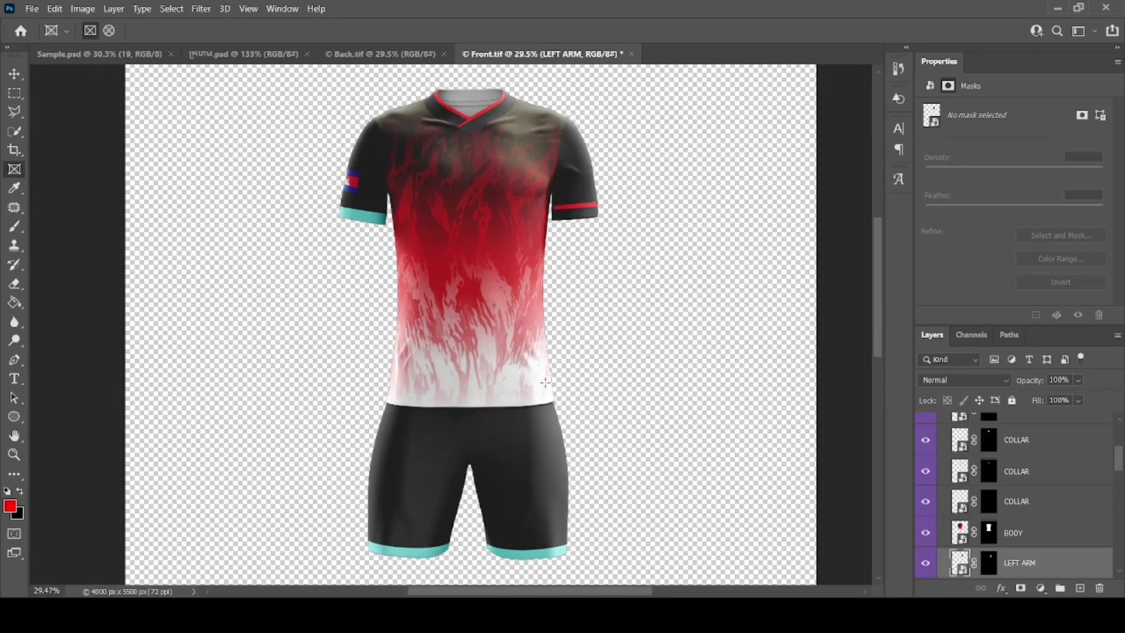
{"action": "scroll", "coordinate": [1037, 503], "scroll_direction": "down", "scroll_amount": 2}
{"action": "left_click", "coordinate": [959, 536]}
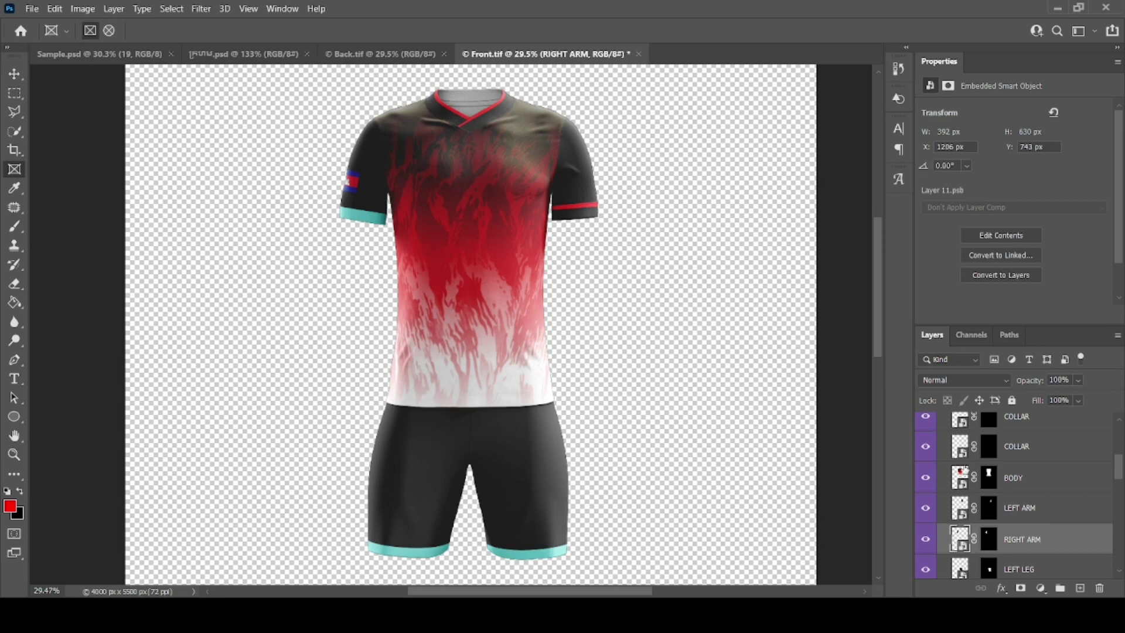
{"action": "double_click", "coordinate": [961, 536]}
{"action": "left_click", "coordinate": [926, 473]}
{"action": "left_click", "coordinate": [957, 452]}
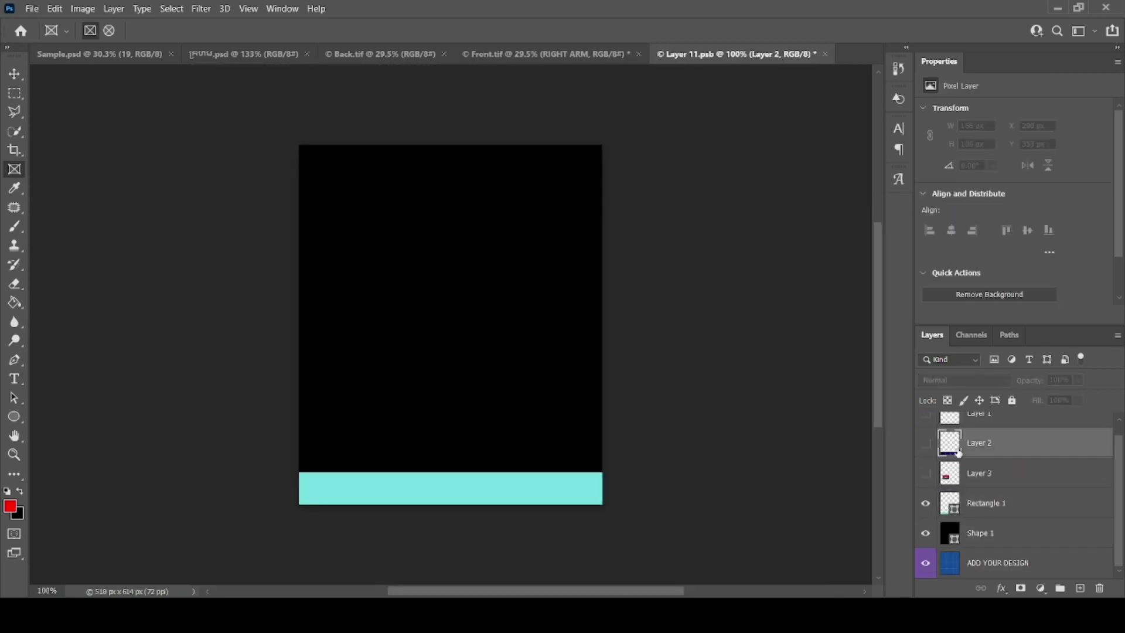
{"action": "key", "text": "Delete"}
{"action": "left_click", "coordinate": [927, 489]}
Paste the red stripe above Shape 1, centre it near the artwork's lower edge, and save the right arm artwork
{"action": "left_click", "coordinate": [1000, 489]}
{"action": "key", "text": "ctrl+v"}
{"action": "left_click_drag", "start_coordinate": [1000, 489], "coordinate": [997, 524]}
{"action": "left_click", "coordinate": [14, 73]}
{"action": "left_click_drag", "start_coordinate": [483, 332], "coordinate": [477, 472]}
{"action": "key", "text": "ctrl+t"}
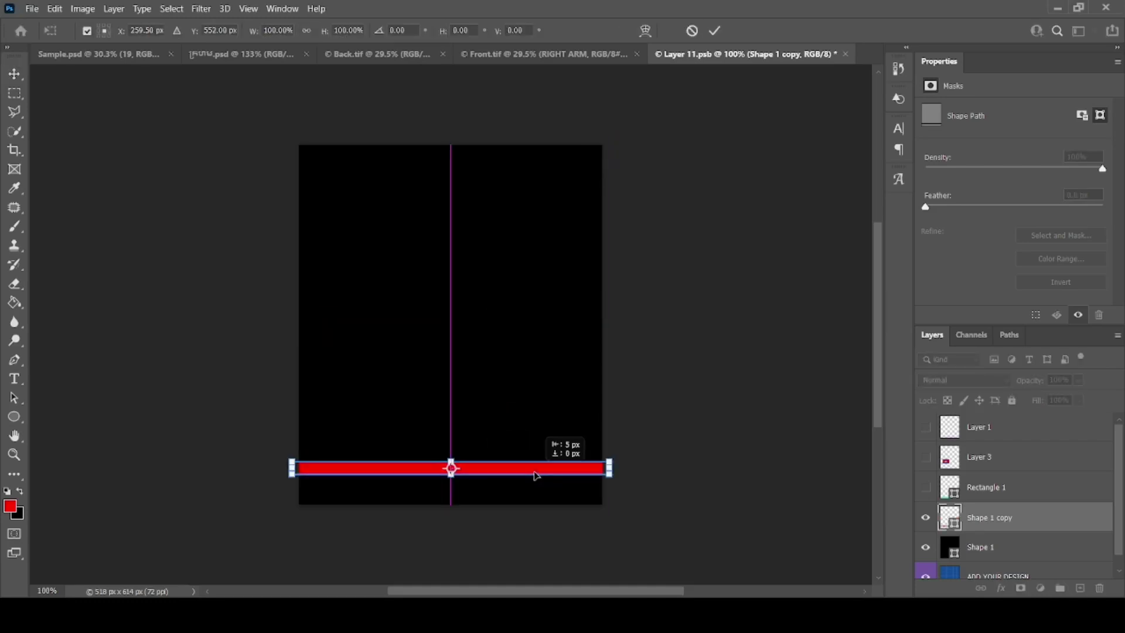
{"action": "key", "text": "Return"}
{"action": "key", "text": "ctrl+s"}
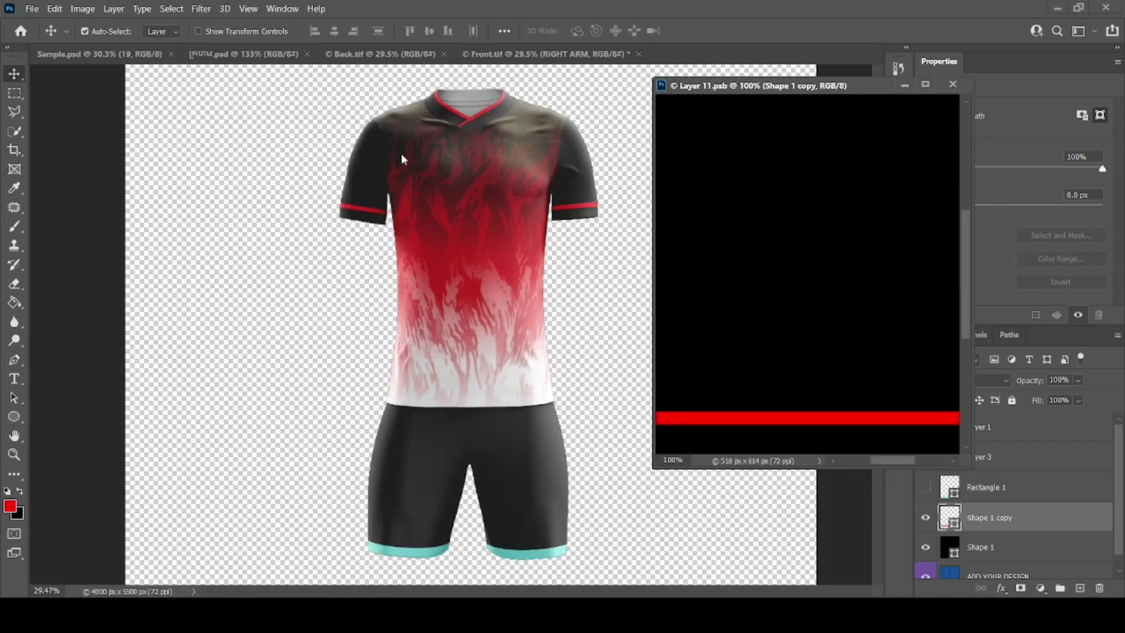
Check the red stripe against the right sleeve's cuff seam in the Front.tif mockup, then save and close the artwork
{"action": "scroll", "coordinate": [580, 421], "scroll_direction": "up", "scroll_amount": 8}
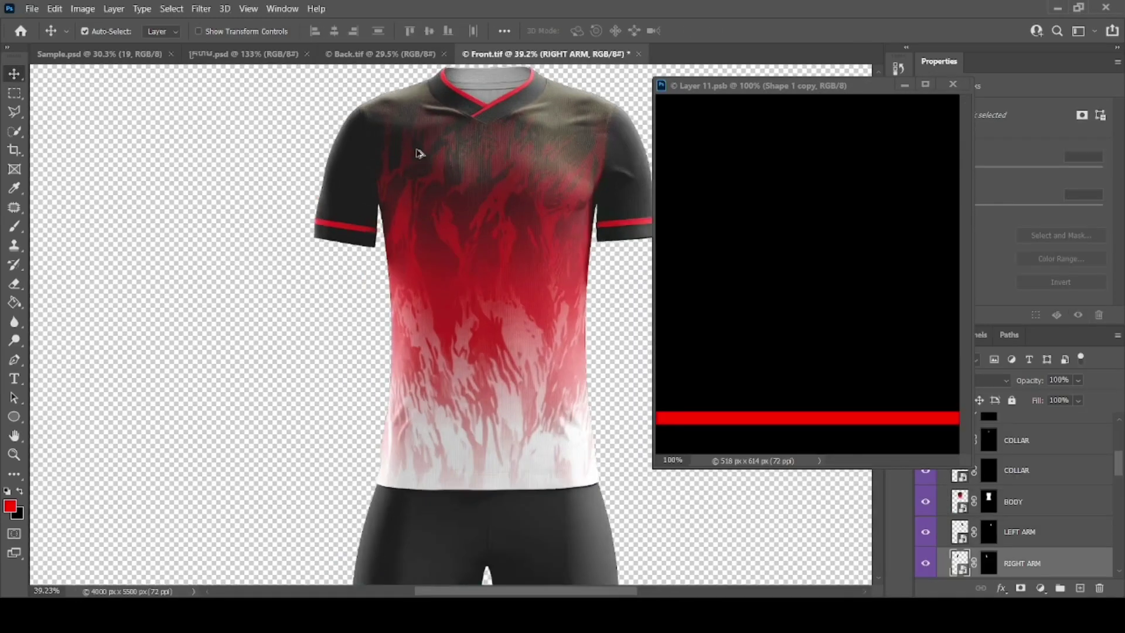
{"action": "left_click", "coordinate": [787, 422]}
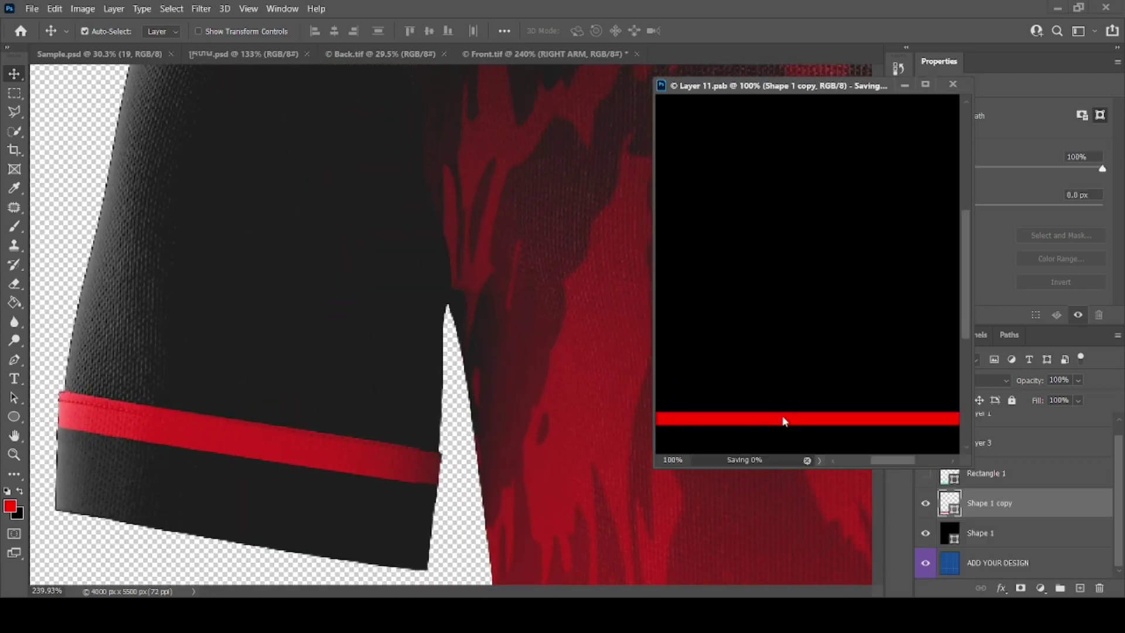
{"action": "left_click", "coordinate": [952, 84]}
{"action": "scroll", "coordinate": [359, 264], "scroll_direction": "down", "scroll_amount": 8}
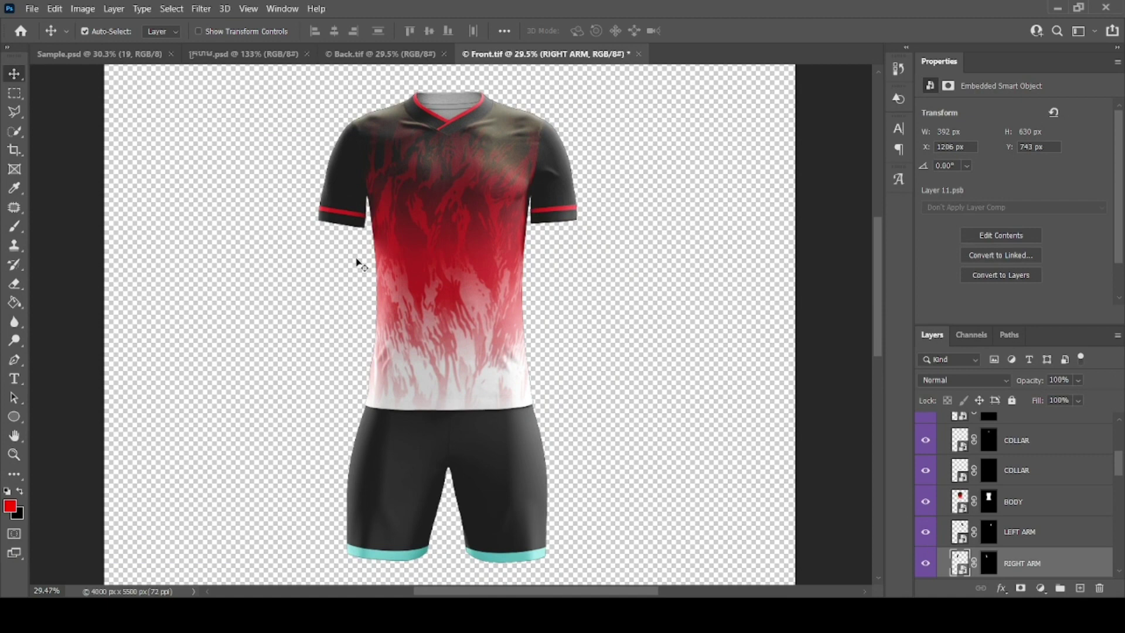
Recolour the hem band in the Front.tif left leg artwork with the red foreground colour, then save and close it
{"action": "scroll", "coordinate": [989, 499], "scroll_direction": "down", "scroll_amount": 2}
{"action": "double_click", "coordinate": [960, 522]}
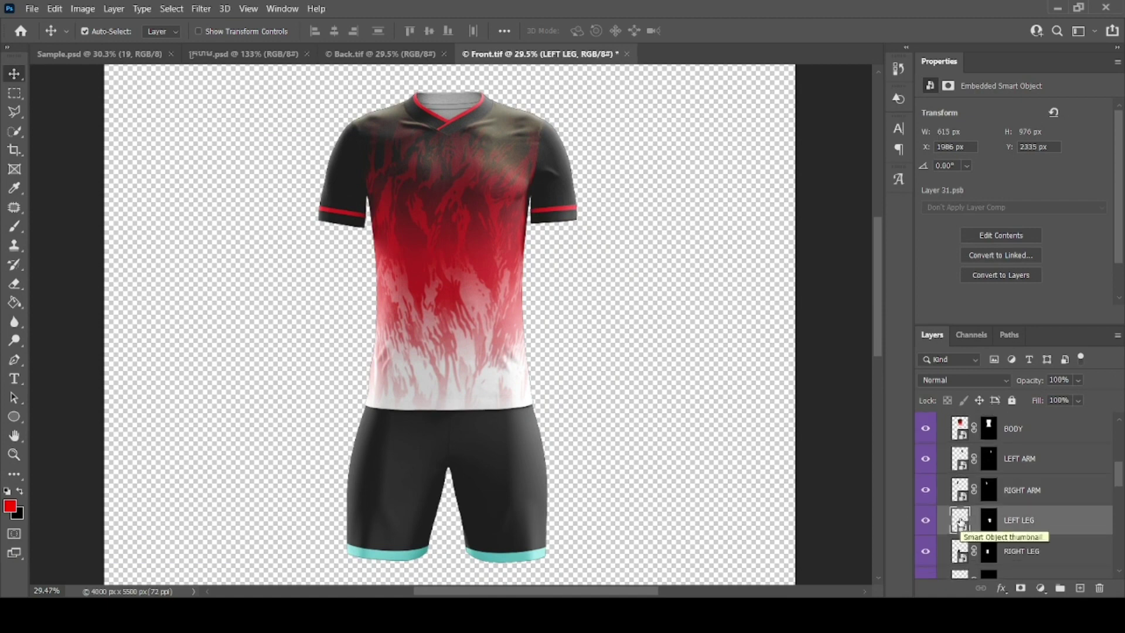
{"action": "double_click", "coordinate": [955, 450]}
{"action": "left_click", "coordinate": [8, 511]}
{"action": "left_click", "coordinate": [413, 339]}
{"action": "key", "text": "ctrl+s"}
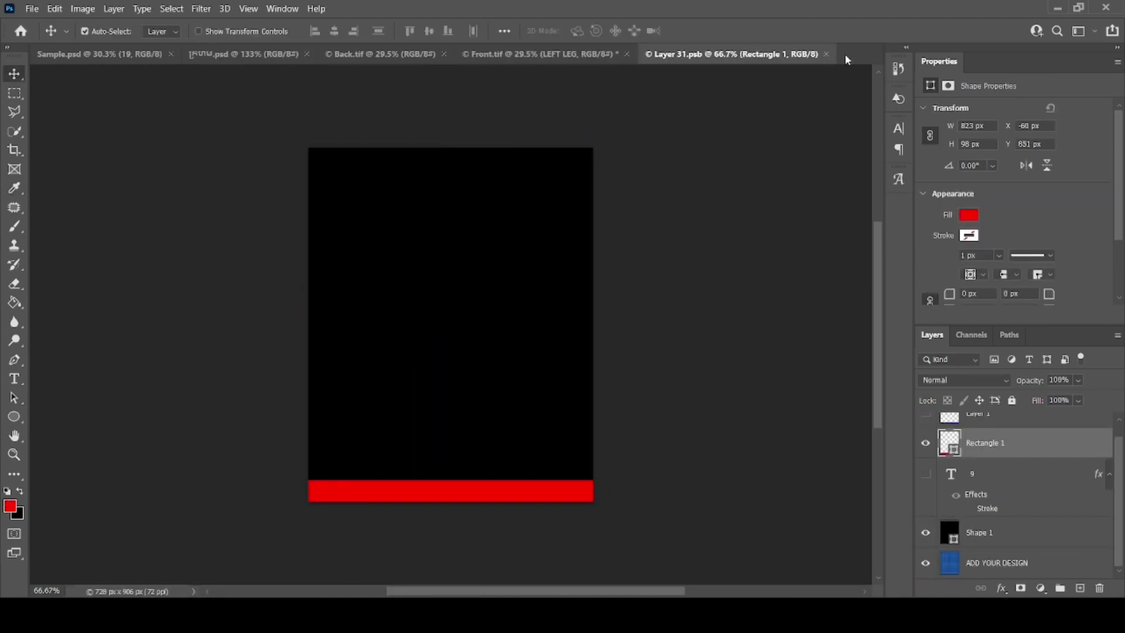
{"action": "left_click", "coordinate": [827, 54]}
Recolour the teal hem band in the Front.tif right leg artwork red, then save and close it
{"action": "scroll", "coordinate": [954, 505], "scroll_direction": "down", "scroll_amount": 3}
{"action": "double_click", "coordinate": [958, 503]}
{"action": "double_click", "coordinate": [950, 458]}
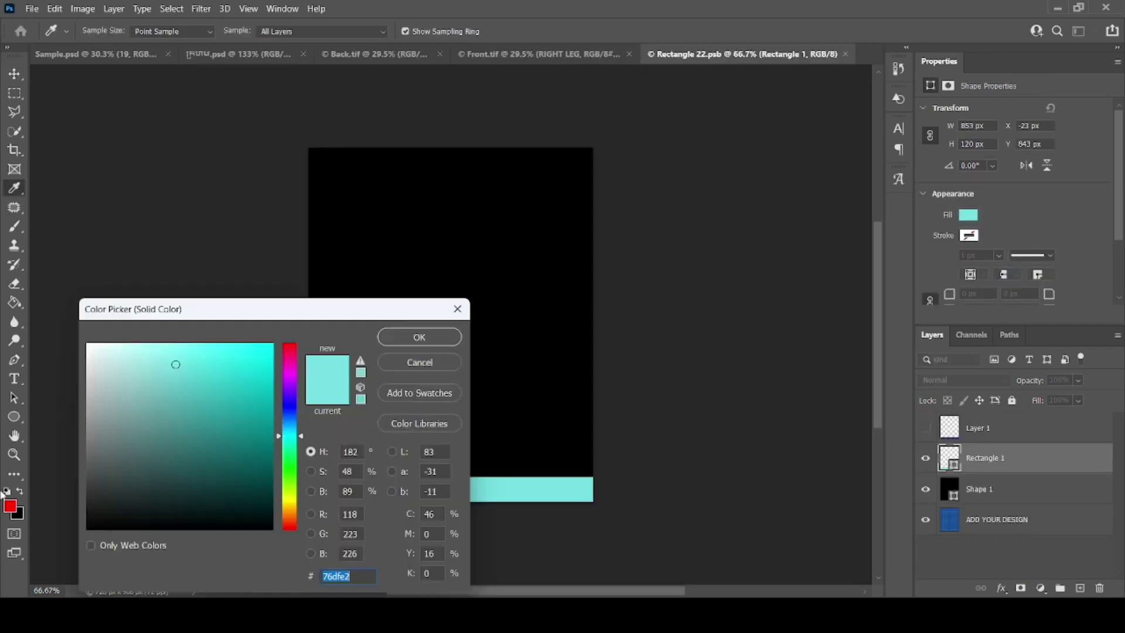
{"action": "type", "text": "ff0000"}
{"action": "left_click", "coordinate": [402, 341]}
{"action": "key", "text": "ctrl+s"}
{"action": "left_click", "coordinate": [845, 54]}
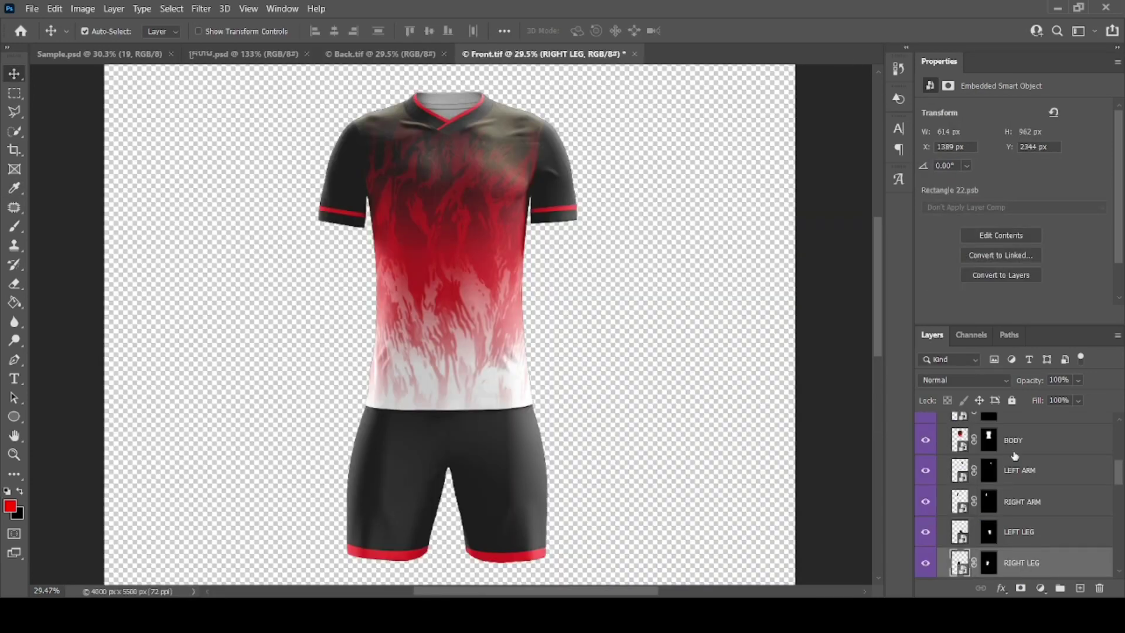
Save a PNG copy of the front mockup named Front copy4
{"action": "scroll", "coordinate": [1018, 480], "scroll_direction": "down", "scroll_amount": 3}
{"action": "scroll", "coordinate": [1018, 480], "scroll_direction": "down", "scroll_amount": 4}
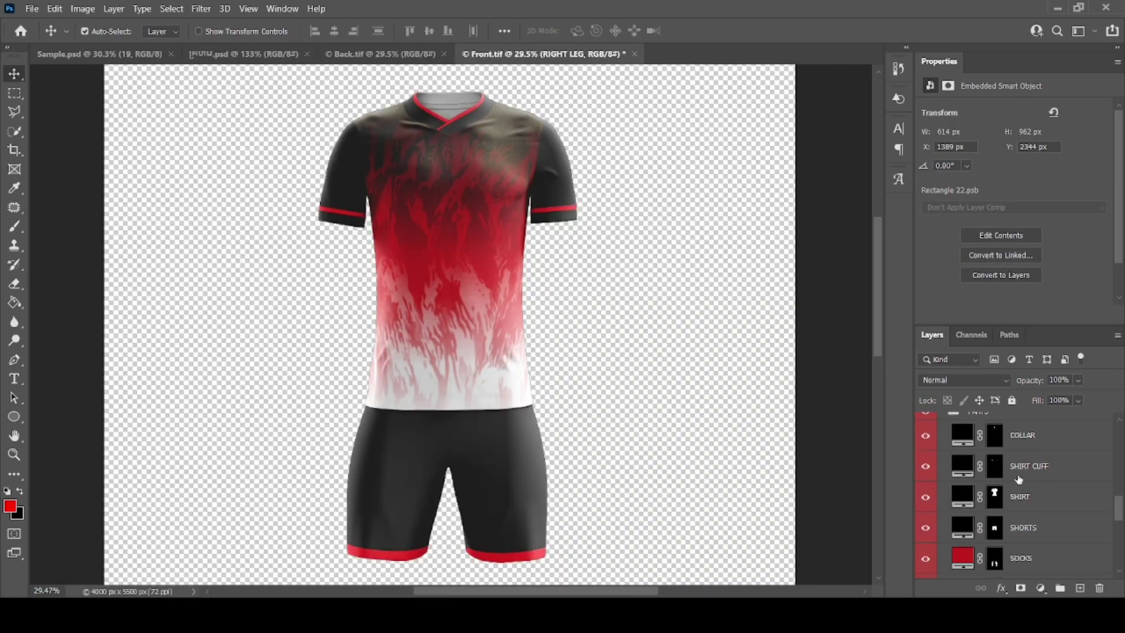
{"action": "left_click", "coordinate": [31, 9]}
{"action": "left_click", "coordinate": [68, 192]}
{"action": "left_click", "coordinate": [176, 291]}
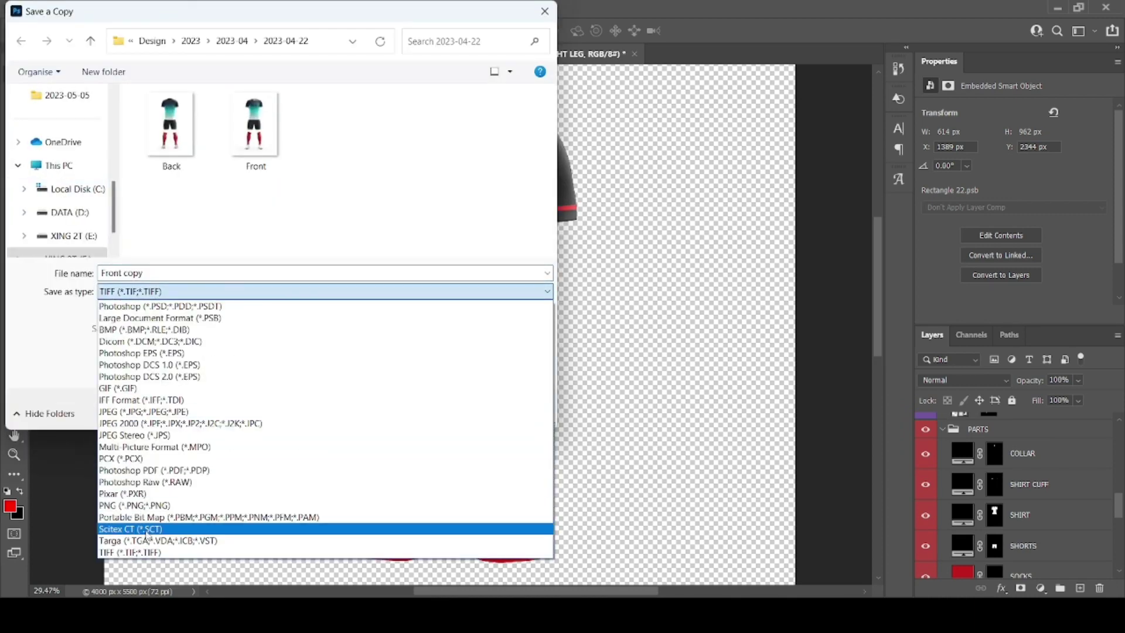
{"action": "left_click", "coordinate": [152, 525]}
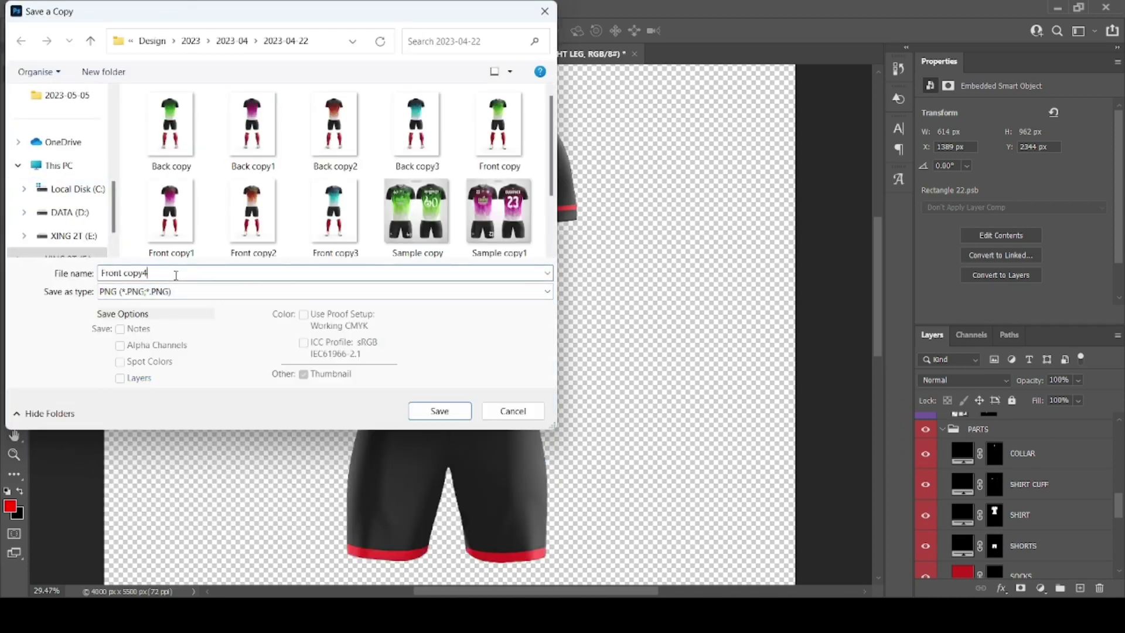
{"action": "left_click", "coordinate": [429, 416]}
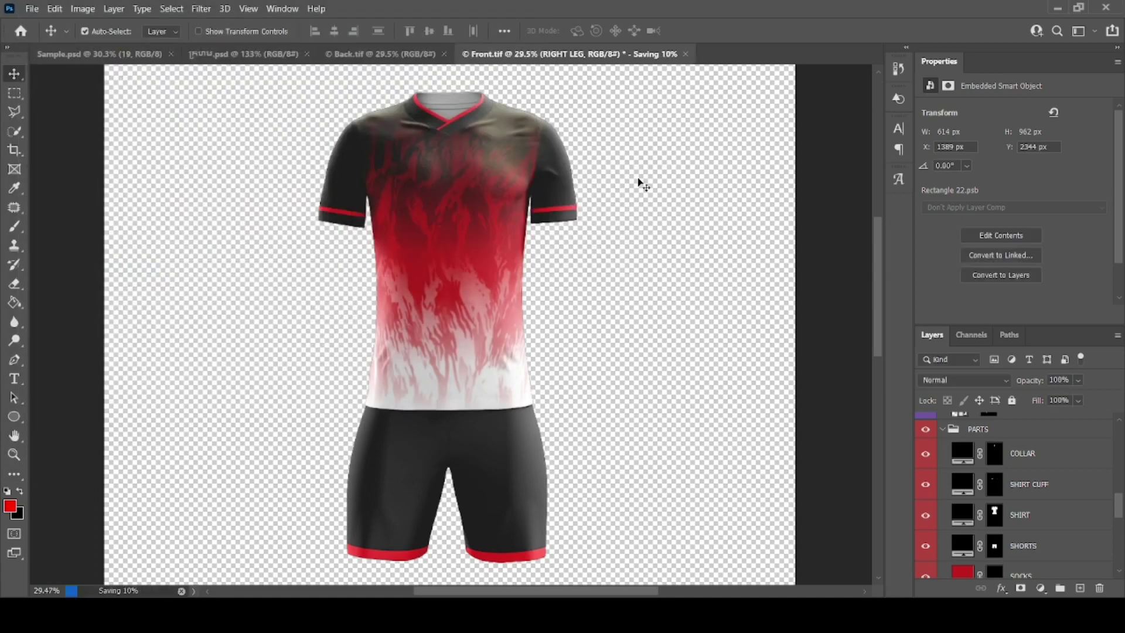
{"action": "left_click", "coordinate": [1046, 546]}
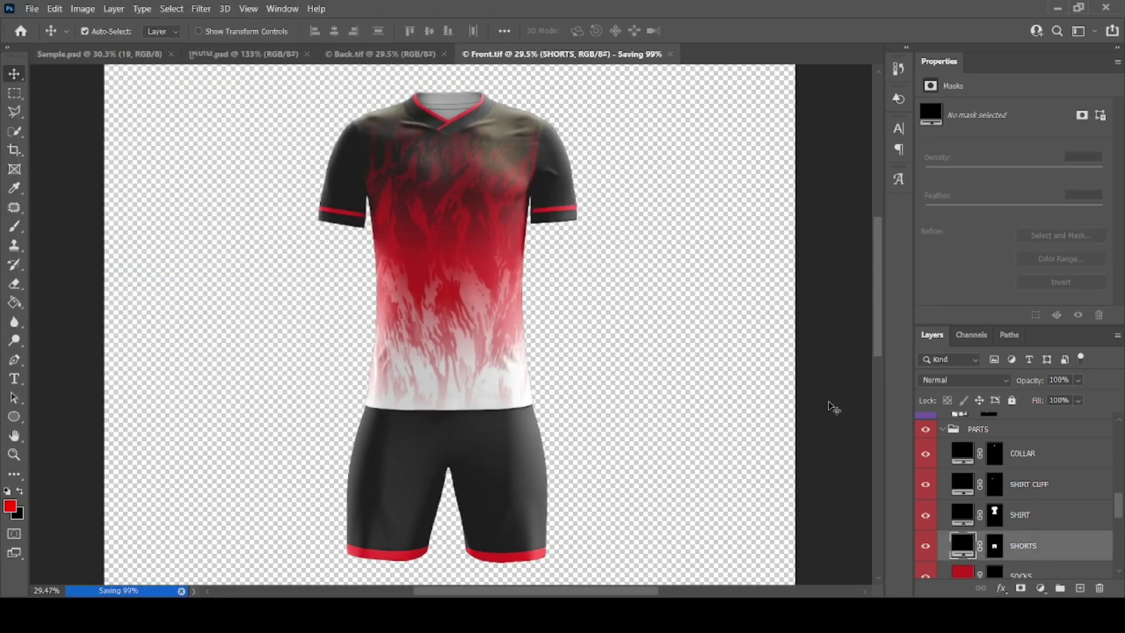
Copy the red flame artwork and paste it into the body smart object of Back.tif
{"action": "left_click_drag", "start_coordinate": [399, 58], "coordinate": [630, 47]}
{"action": "left_click", "coordinate": [265, 57]}
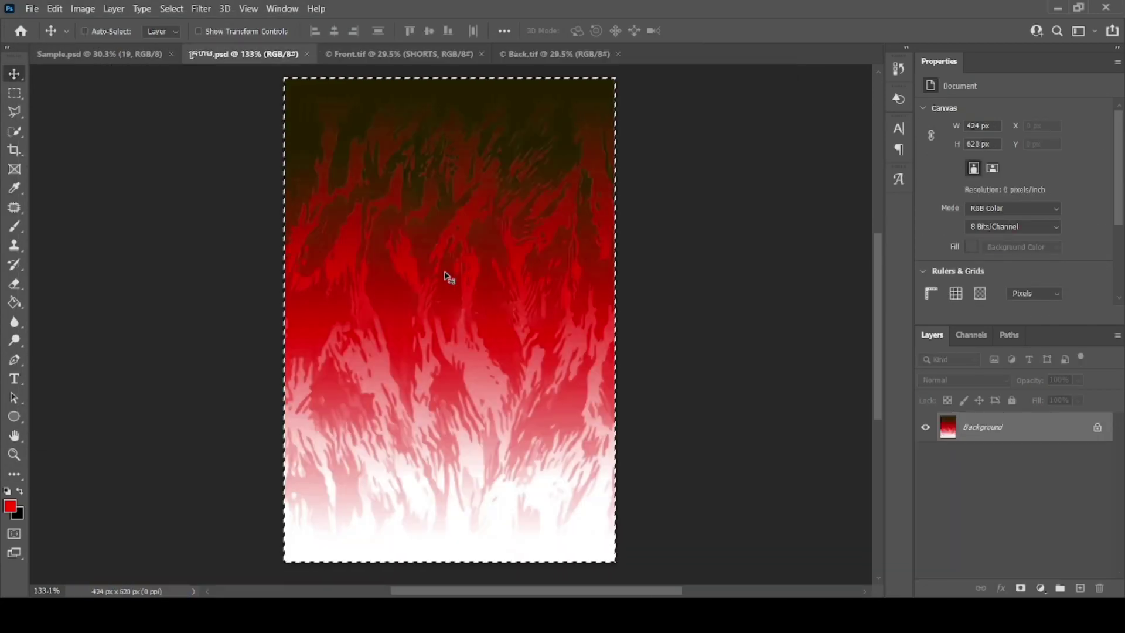
{"action": "left_click", "coordinate": [554, 54]}
{"action": "scroll", "coordinate": [973, 466], "scroll_direction": "down", "scroll_amount": 2}
{"action": "left_click", "coordinate": [1014, 503]}
{"action": "double_click", "coordinate": [956, 503]}
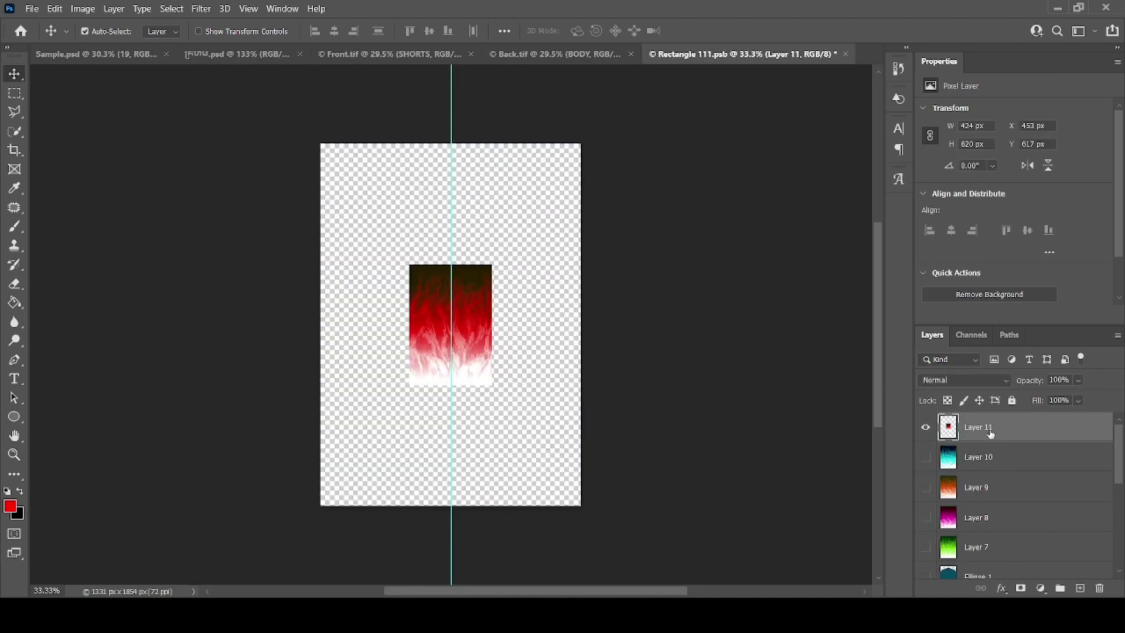
Scale the pasted flame artwork to about 316% so it covers the whole canvas, then save and close the body artwork
{"action": "key", "text": "ctrl+t"}
{"action": "left_click_drag", "start_coordinate": [494, 387], "coordinate": [580, 514]}
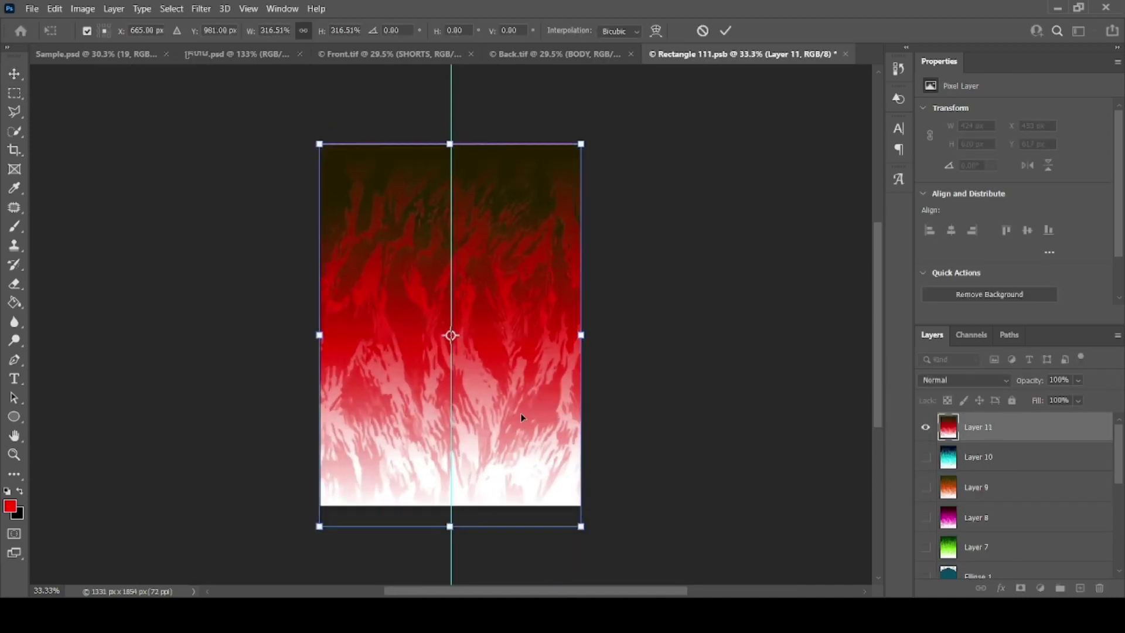
{"action": "key", "text": "Return"}
{"action": "key", "text": "ctrl+s"}
{"action": "key", "text": "ctrl+w"}
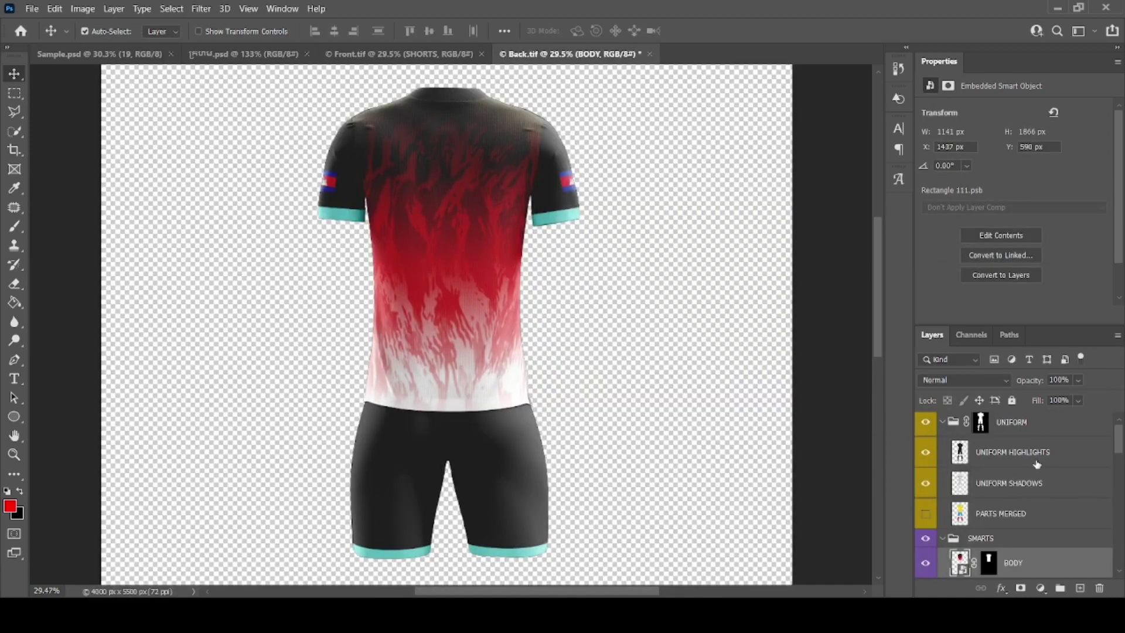
Copy the red stripe from the Front.tif right arm artwork and close that artwork
{"action": "left_click", "coordinate": [405, 55]}
{"action": "scroll", "coordinate": [962, 481], "scroll_direction": "up", "scroll_amount": 6}
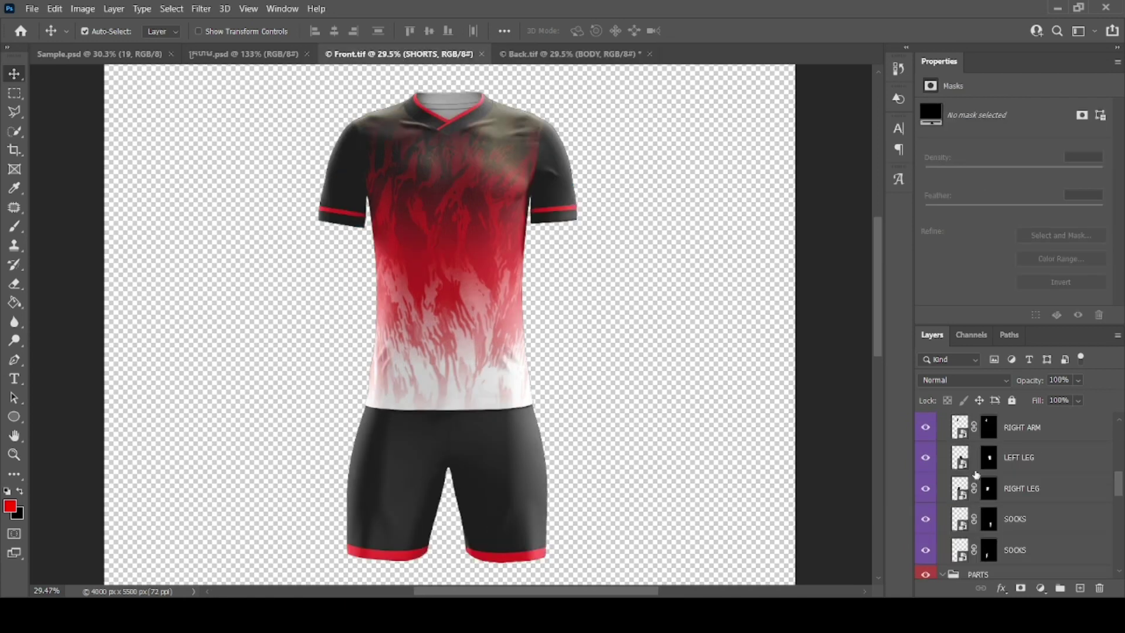
{"action": "left_click", "coordinate": [959, 460]}
{"action": "double_click", "coordinate": [960, 461]}
{"action": "left_click", "coordinate": [845, 54]}
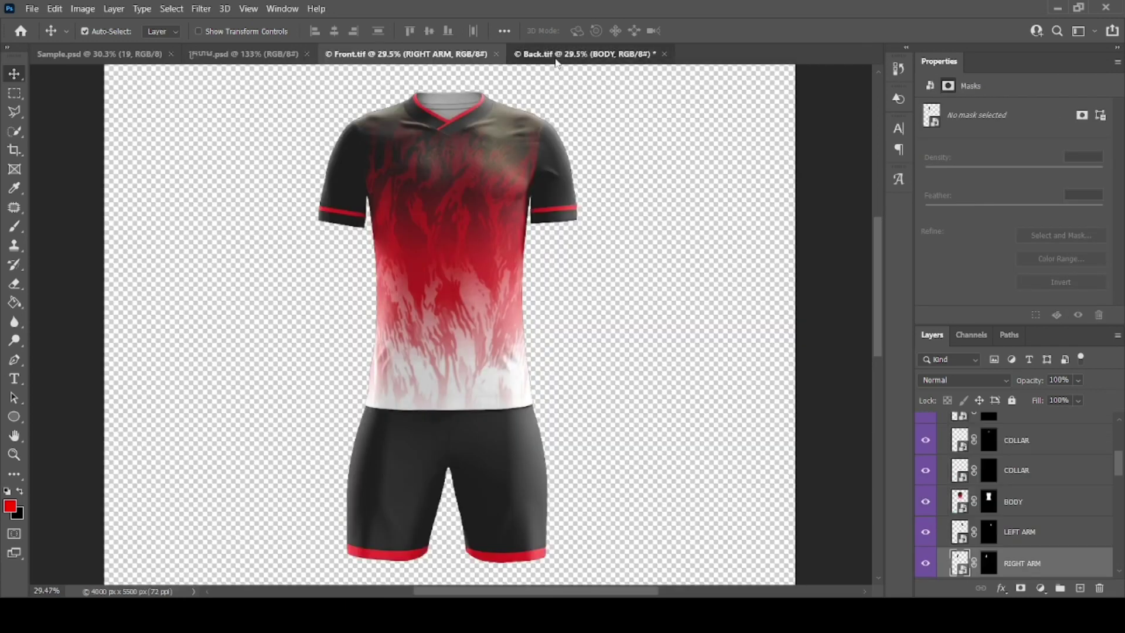
Open the Back.tif right arm artwork and hide its flag and teal cuff band
{"action": "double_click", "coordinate": [963, 469]}
{"action": "left_click", "coordinate": [964, 472]}
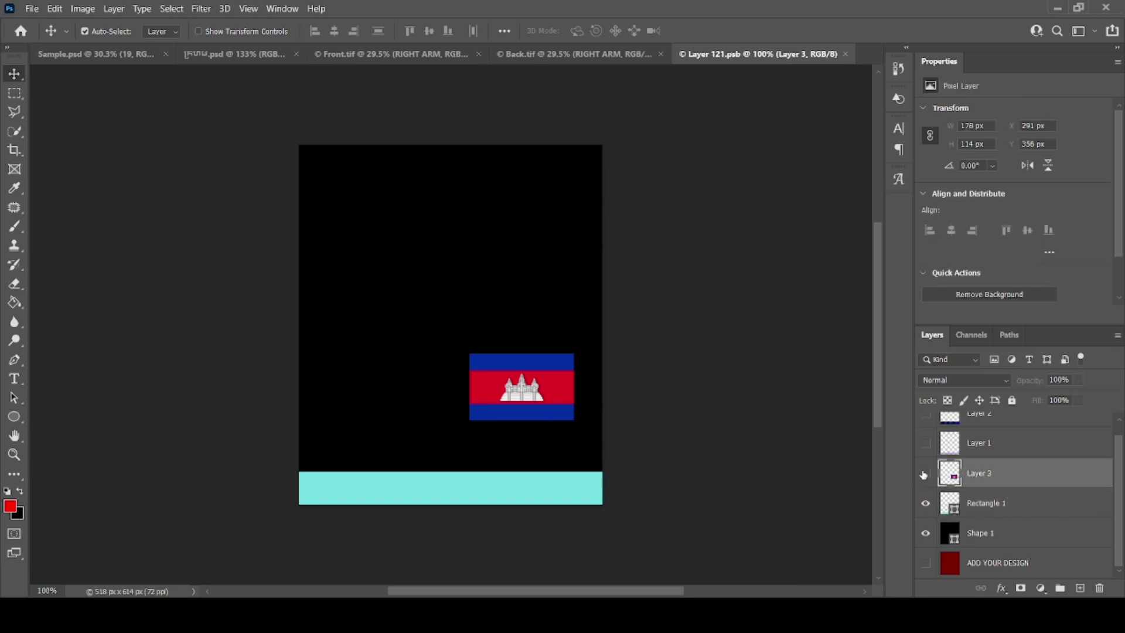
{"action": "left_click", "coordinate": [925, 473]}
{"action": "left_click", "coordinate": [926, 503]}
Place the red stripe above Shape 1 near the lower edge of the back right arm artwork and save it
{"action": "left_click", "coordinate": [994, 535]}
{"action": "key", "text": "ctrl+j"}
{"action": "key", "text": "ctrl+t"}
{"action": "left_click_drag", "start_coordinate": [457, 322], "coordinate": [445, 463]}
{"action": "key", "text": "Return"}
{"action": "key", "text": "ctrl+s"}
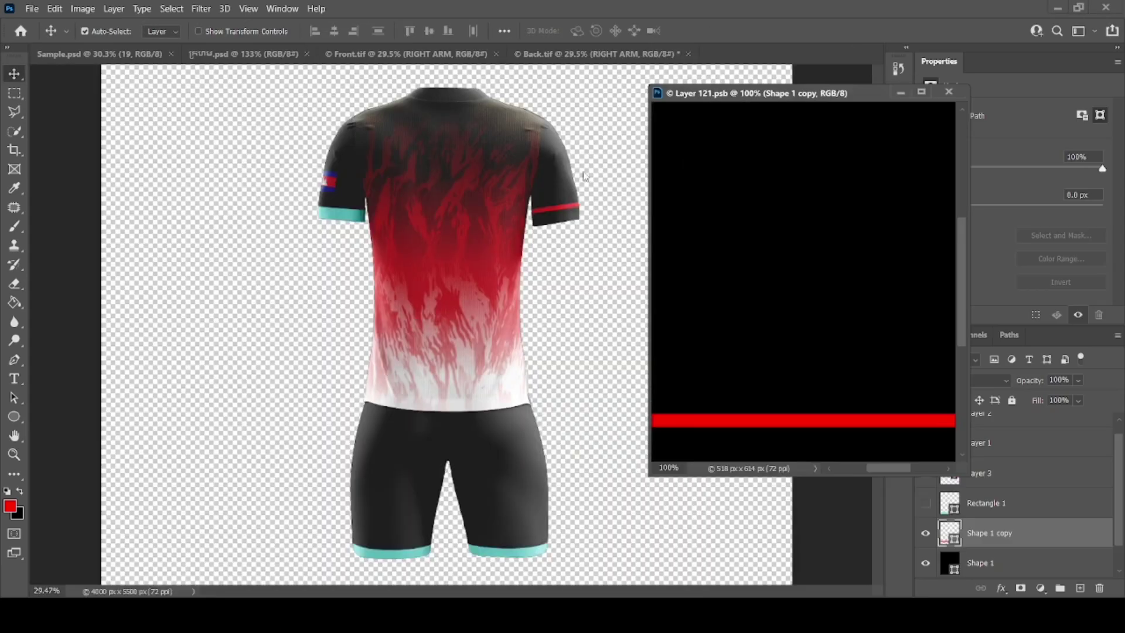
Float the right arm artwork beside the Back.tif mockup, lower the stripe onto the cuff seam, and save
{"action": "left_click", "coordinate": [567, 54]}
{"action": "left_click_drag", "start_coordinate": [575, 174], "coordinate": [620, 198]}
{"action": "scroll", "coordinate": [623, 201], "scroll_direction": "up", "scroll_amount": 3}
{"action": "left_click", "coordinate": [827, 433]}
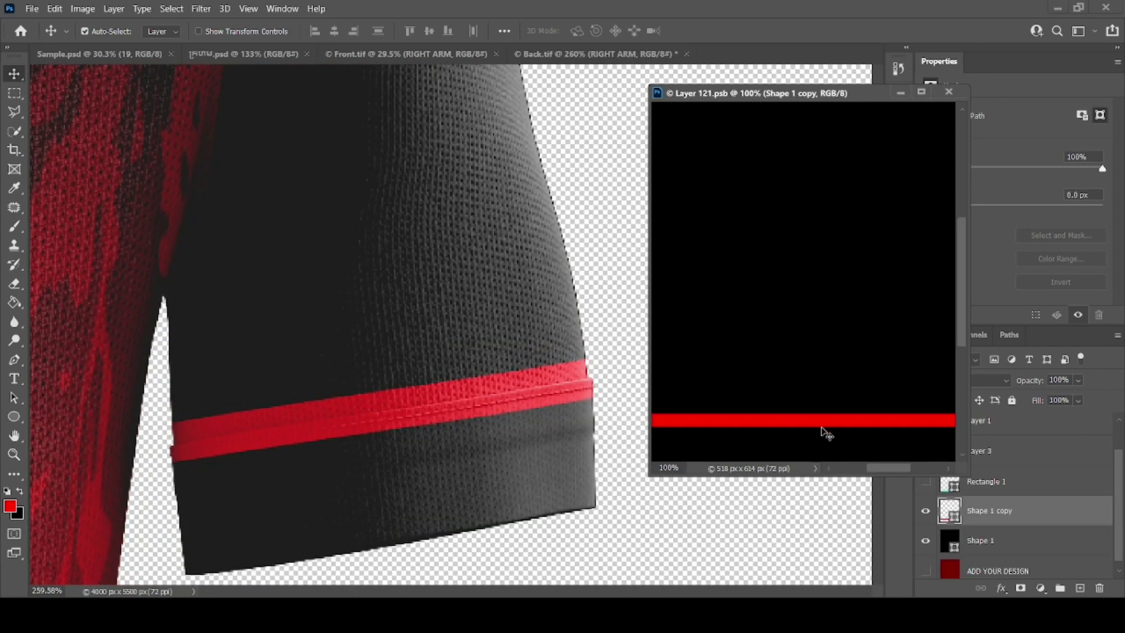
{"action": "left_click_drag", "start_coordinate": [823, 423], "coordinate": [819, 432]}
{"action": "key", "text": "ctrl+s"}
{"action": "key", "text": "ctrl+s"}
{"action": "key", "text": "ctrl+s"}
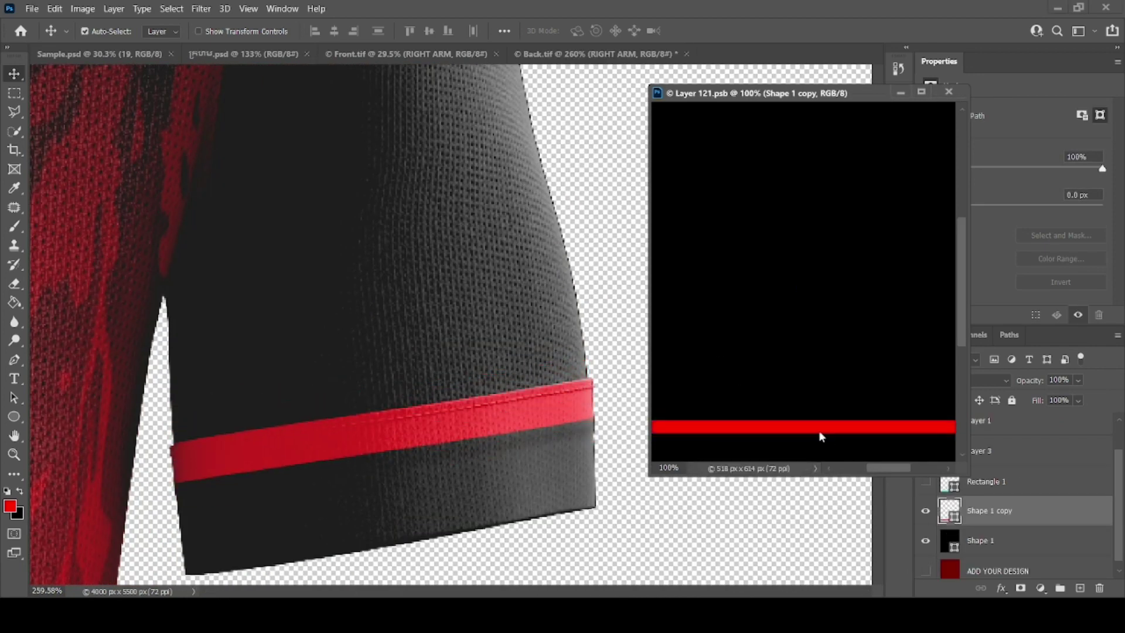
Nudge the red stripe slightly up to meet the cuff seam, then save and close the right arm artwork
{"action": "key", "text": "Up"}
{"action": "key", "text": "ctrl+s"}
{"action": "left_click", "coordinate": [950, 92]}
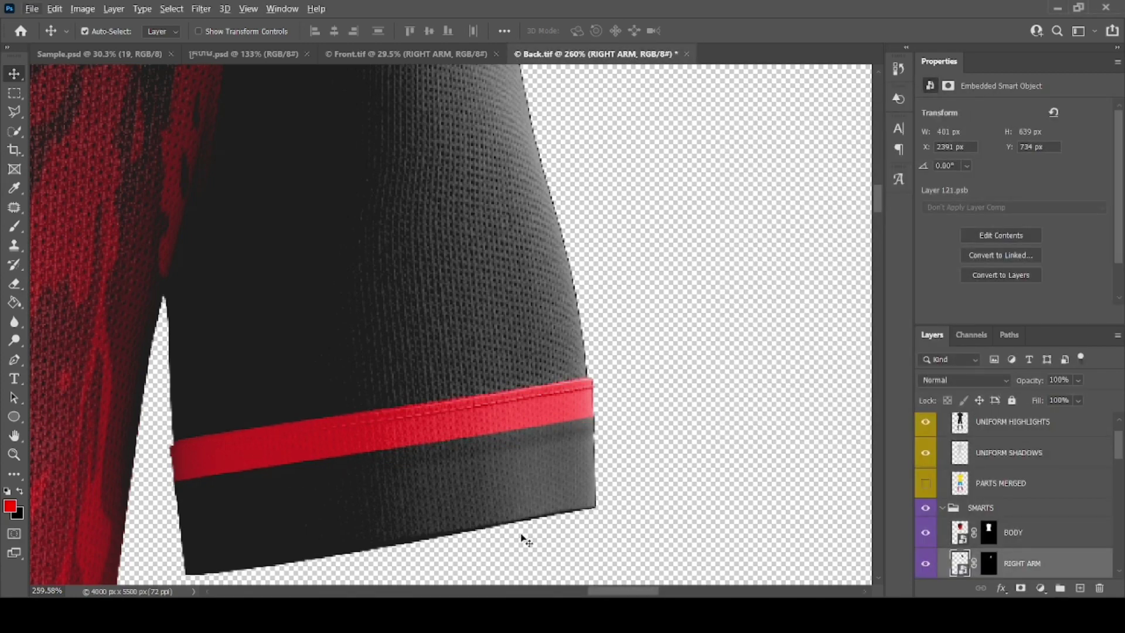
Open the Back.tif left arm artwork and hide its flag and teal cuff band
{"action": "left_click_drag", "start_coordinate": [598, 591], "coordinate": [456, 592]}
{"action": "scroll", "coordinate": [1007, 541], "scroll_direction": "down", "scroll_amount": 2}
{"action": "scroll", "coordinate": [1007, 541], "scroll_direction": "down", "scroll_amount": 1}
{"action": "double_click", "coordinate": [959, 503]}
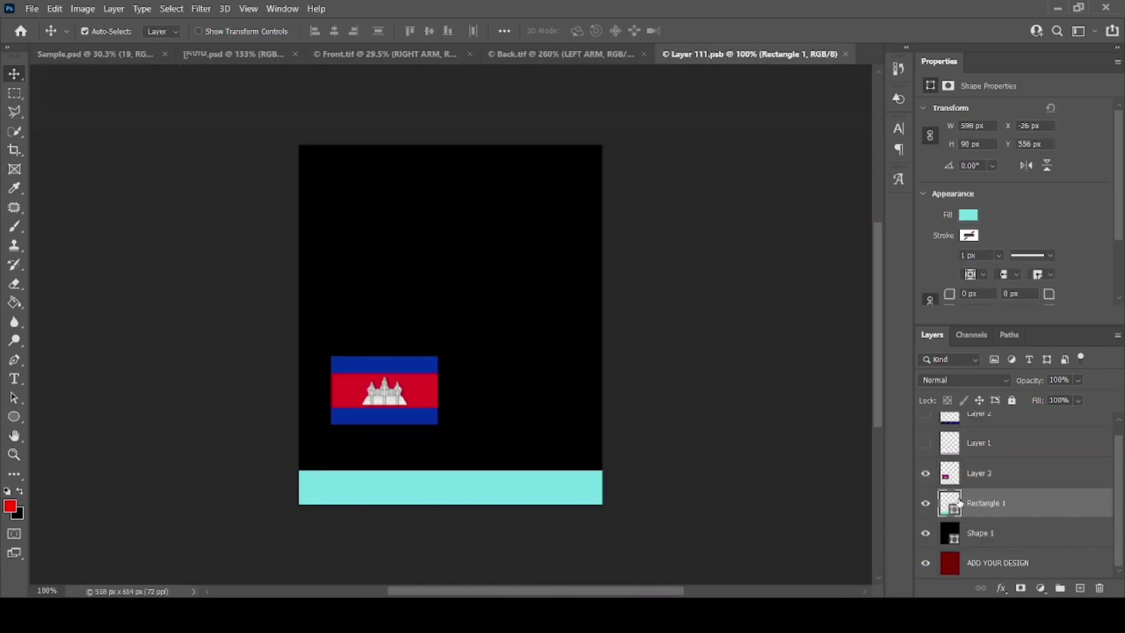
{"action": "left_click", "coordinate": [437, 413]}
{"action": "left_click", "coordinate": [925, 473]}
{"action": "left_click", "coordinate": [925, 503]}
Paste the red stripe near the lower edge of the left arm artwork, save it, and float it beside the mockup
{"action": "left_click", "coordinate": [988, 540]}
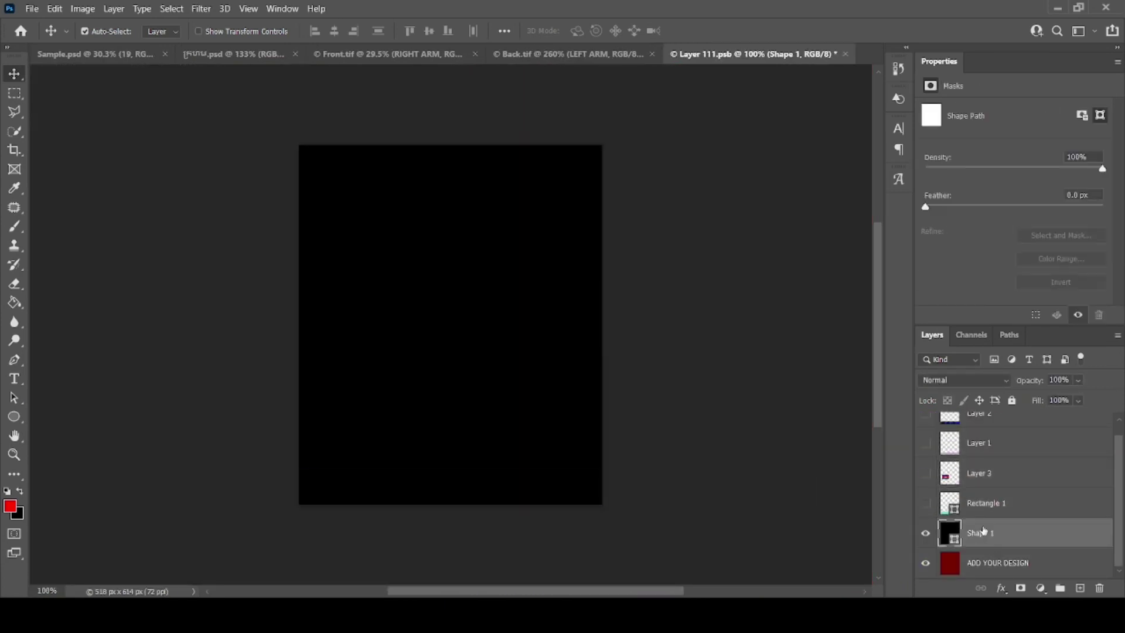
{"action": "key", "text": "ctrl+v"}
{"action": "key", "text": "ctrl+t"}
{"action": "left_click_drag", "start_coordinate": [540, 331], "coordinate": [522, 469]}
{"action": "key", "text": "Return"}
{"action": "key", "text": "ctrl+s"}
{"action": "left_click_drag", "start_coordinate": [703, 54], "coordinate": [756, 94]}
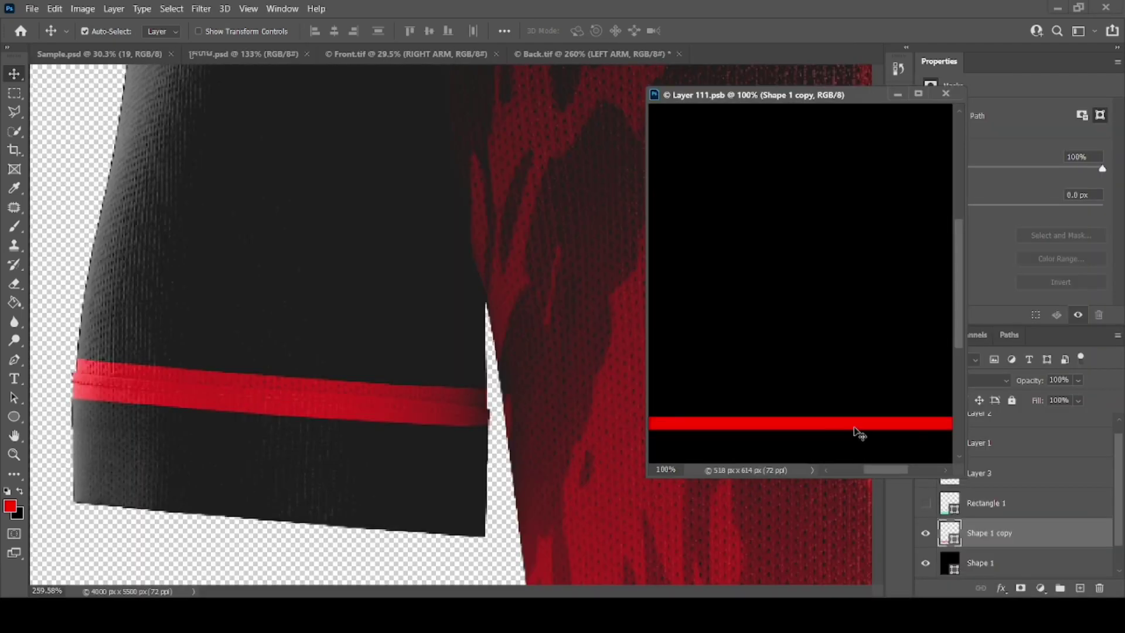
Nudge the red stripe down toward the left sleeve's cuff seam on the back mockup, saving to update it
{"action": "key", "text": "Down"}
{"action": "key", "text": "Down"}
{"action": "key", "text": "Down"}
{"action": "key", "text": "Down"}
{"action": "key", "text": "ctrl+s"}
{"action": "key", "text": "Down"}
{"action": "key", "text": "Down"}
{"action": "key", "text": "ctrl+s"}
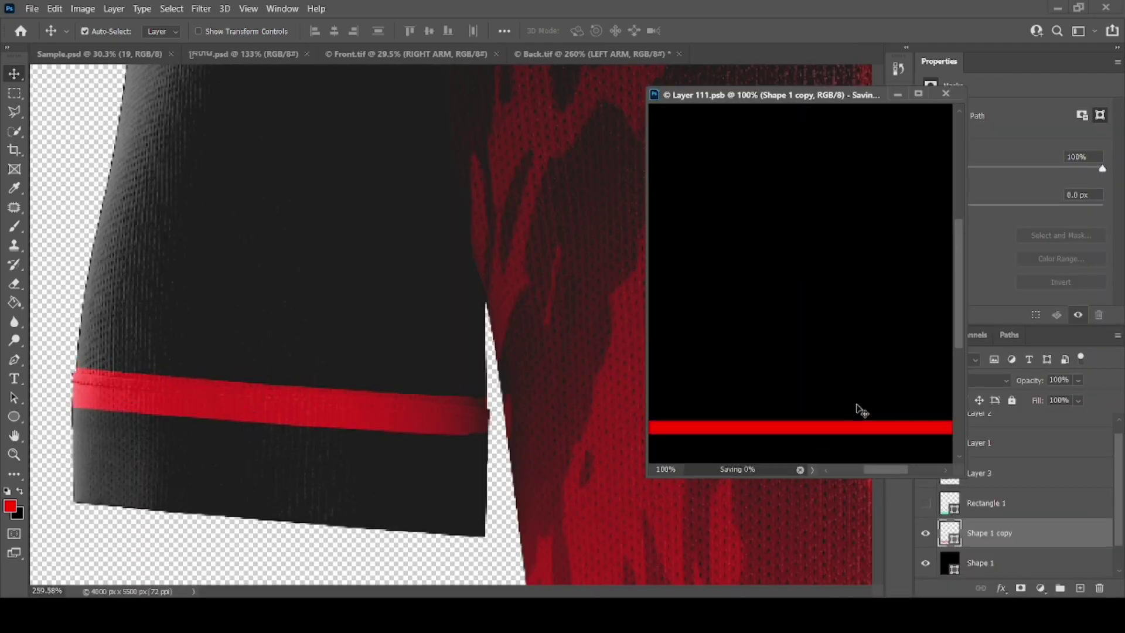
Lower the red stripe further until it sits on the cuff seam, then save and close the left arm artwork
{"action": "key", "text": "Down"}
{"action": "key", "text": "Down"}
{"action": "key", "text": "Down"}
{"action": "key", "text": "ctrl+s"}
{"action": "key", "text": "Down"}
{"action": "key", "text": "Down"}
{"action": "key", "text": "Down"}
{"action": "key", "text": "ctrl+s"}
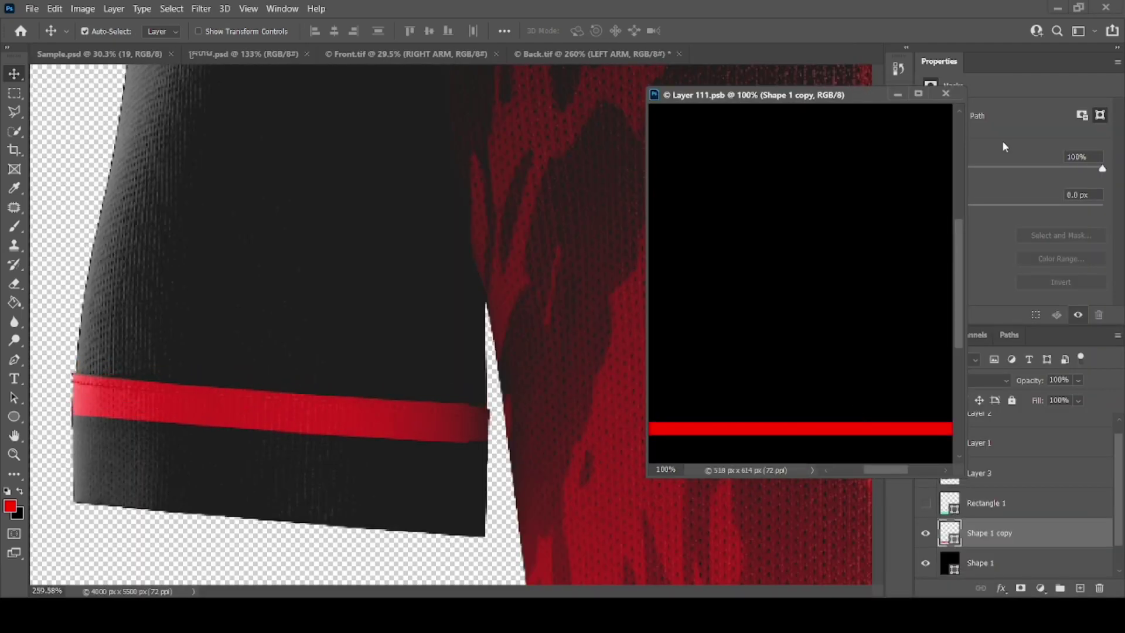
{"action": "key", "text": "ctrl+w"}
Recolour the teal hem bands in the back mockup's shorts leg artworks to red ff0000 and save them
{"action": "scroll", "coordinate": [526, 302], "scroll_direction": "down", "scroll_amount": 8}
{"action": "scroll", "coordinate": [340, 371], "scroll_direction": "up", "scroll_amount": 2}
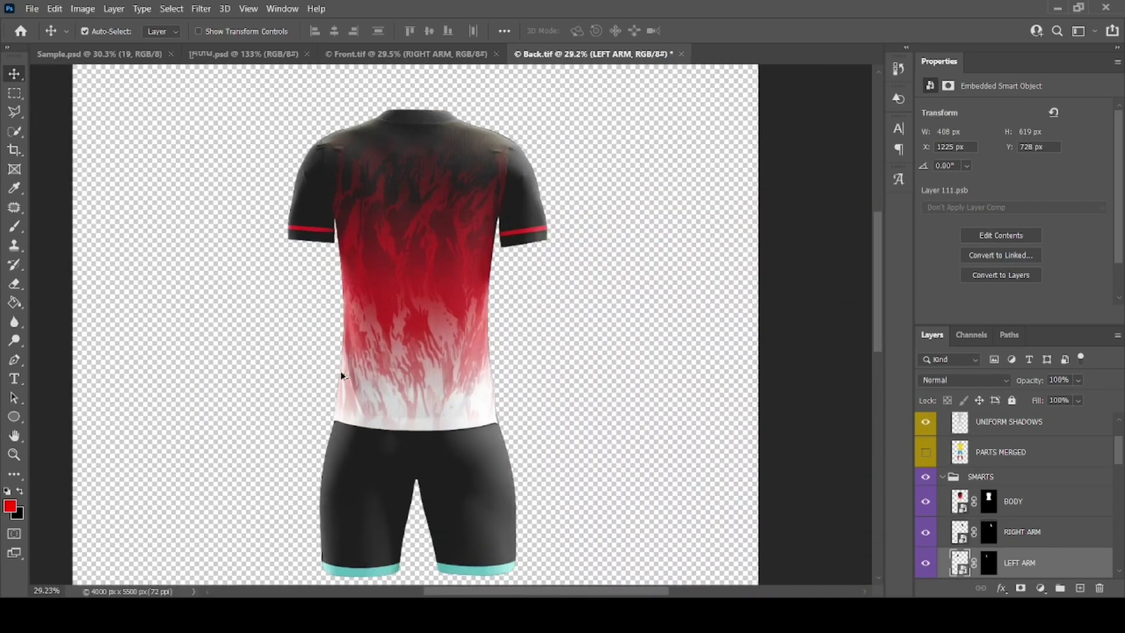
{"action": "scroll", "coordinate": [341, 375], "scroll_direction": "down", "scroll_amount": 1}
{"action": "scroll", "coordinate": [962, 473], "scroll_direction": "down", "scroll_amount": 4}
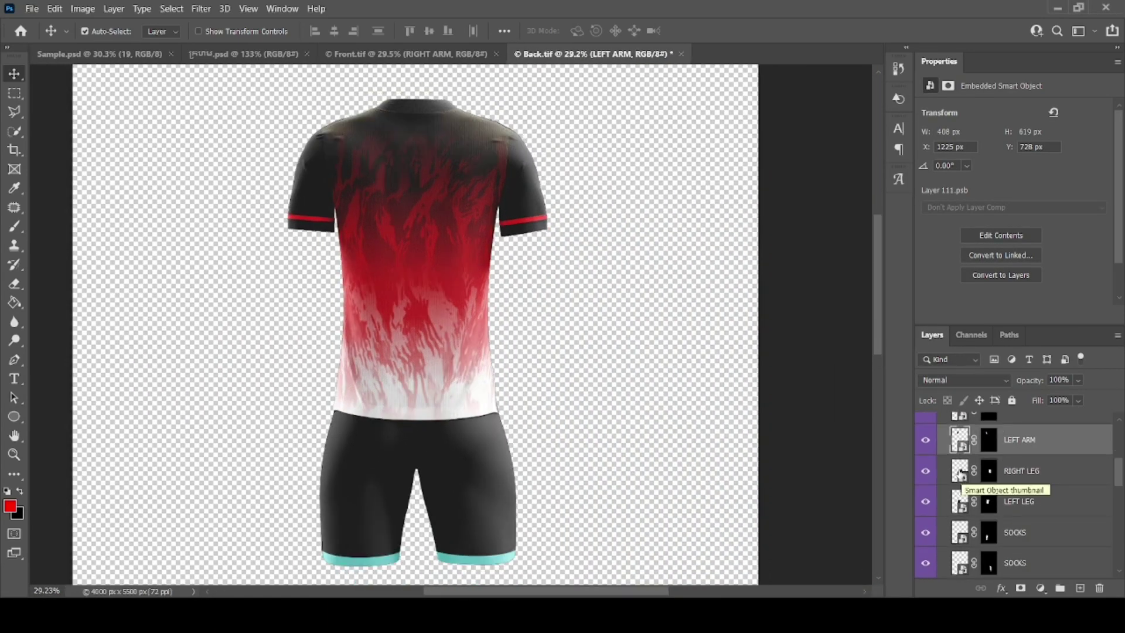
{"action": "double_click", "coordinate": [959, 471]}
{"action": "double_click", "coordinate": [945, 460]}
{"action": "left_click", "coordinate": [10, 506]}
{"action": "left_click", "coordinate": [437, 336]}
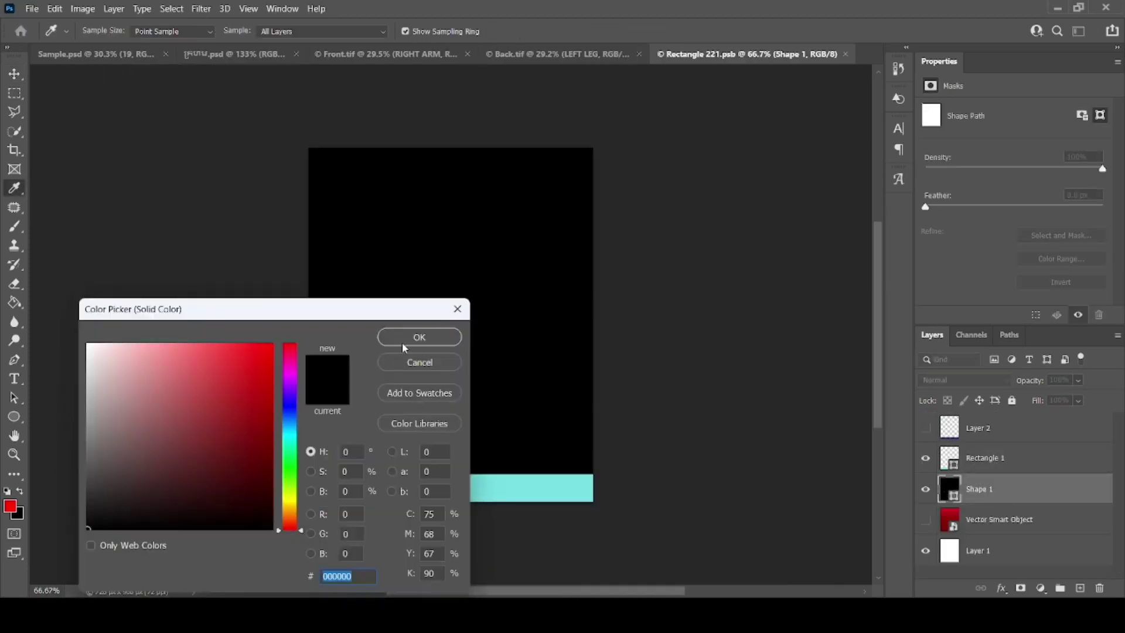
{"action": "left_click", "coordinate": [404, 346]}
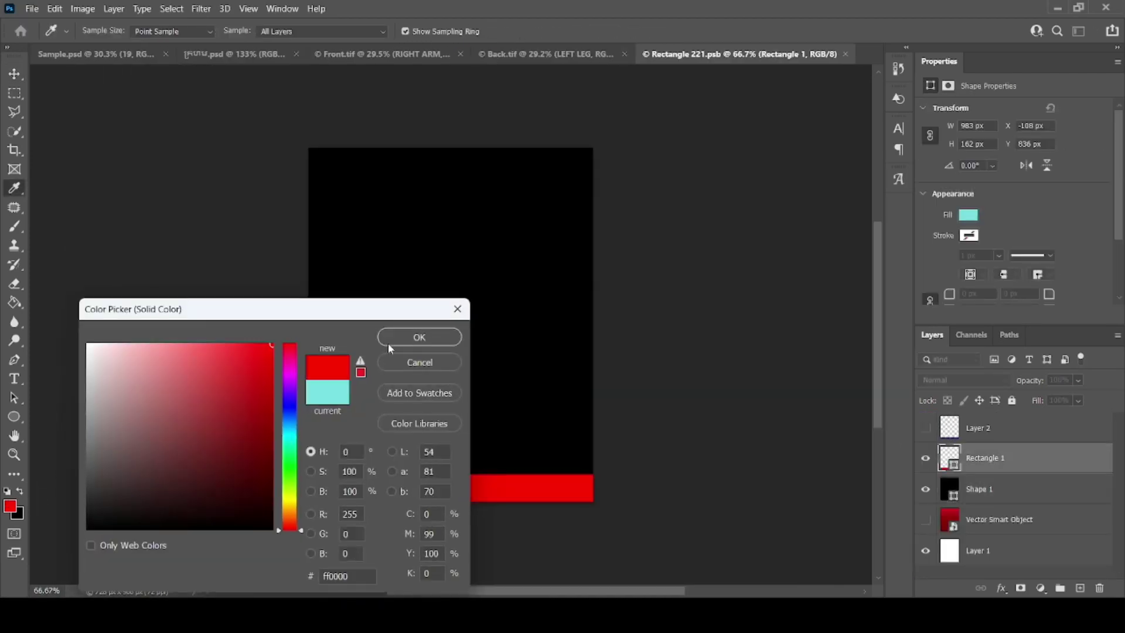
{"action": "left_click", "coordinate": [392, 339]}
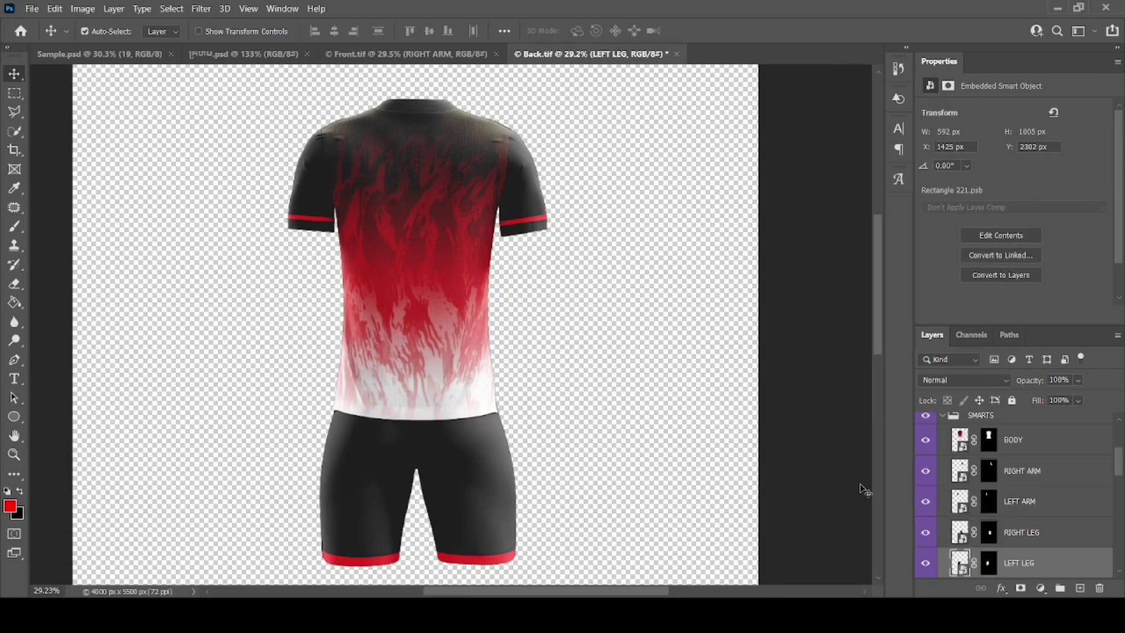
Save a PNG copy of the back mockup as Back copy4 in the 2023-04-22 folder
{"action": "scroll", "coordinate": [949, 519], "scroll_direction": "down", "scroll_amount": 3}
{"action": "left_click", "coordinate": [32, 8]}
{"action": "left_click", "coordinate": [64, 193]}
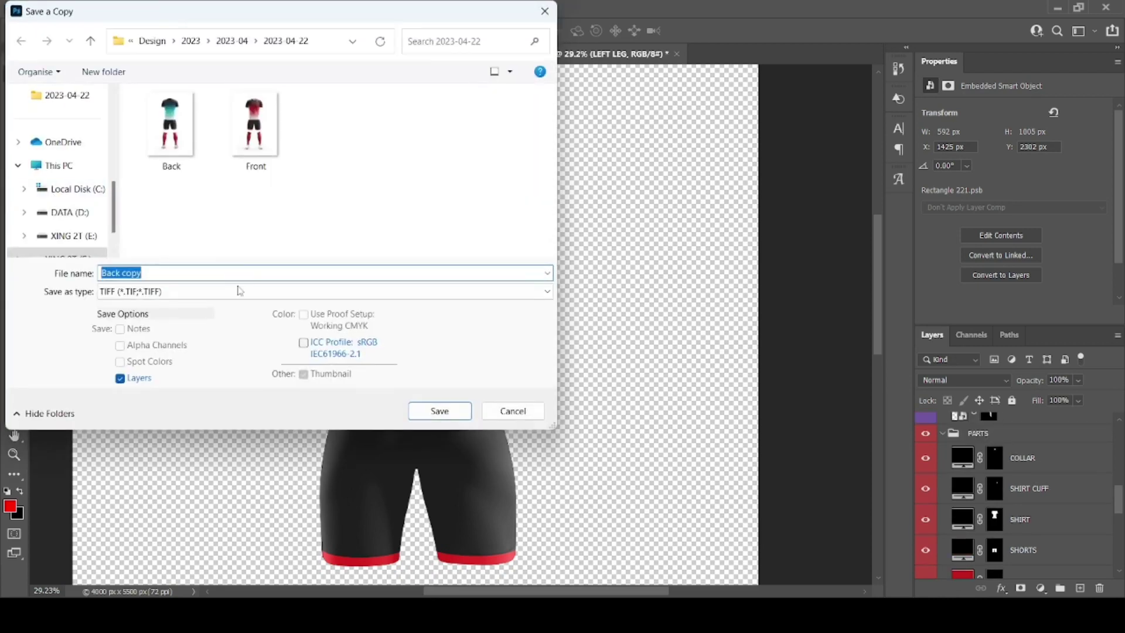
{"action": "left_click", "coordinate": [238, 291]}
{"action": "left_click", "coordinate": [175, 503]}
{"action": "type", "text": "1"}
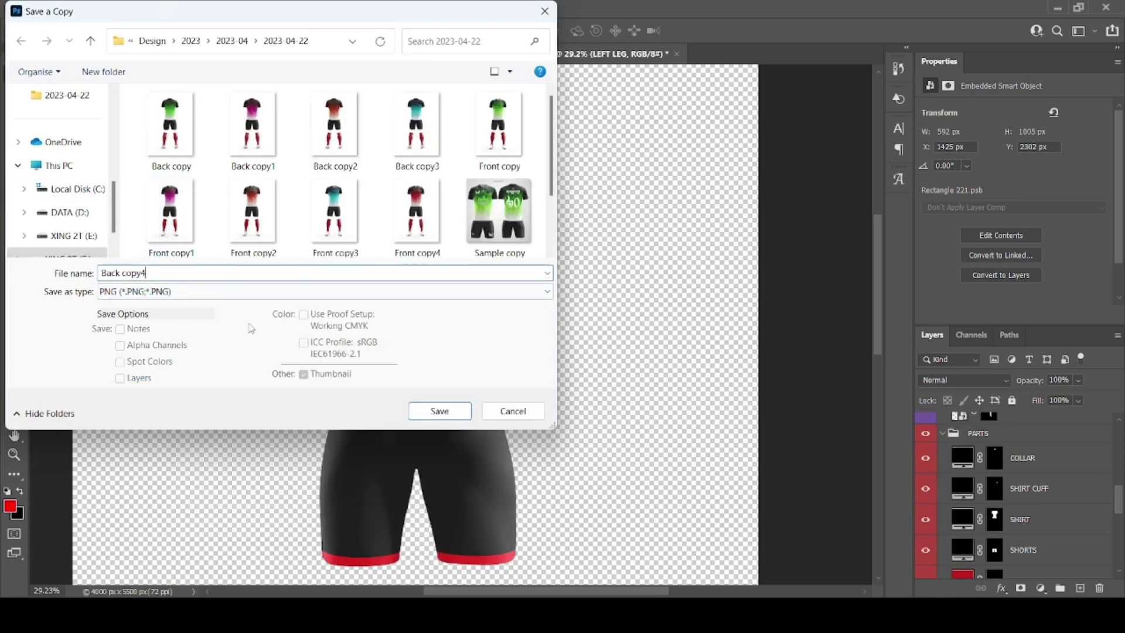
{"action": "left_click", "coordinate": [439, 411]}
{"action": "left_click", "coordinate": [626, 178]}
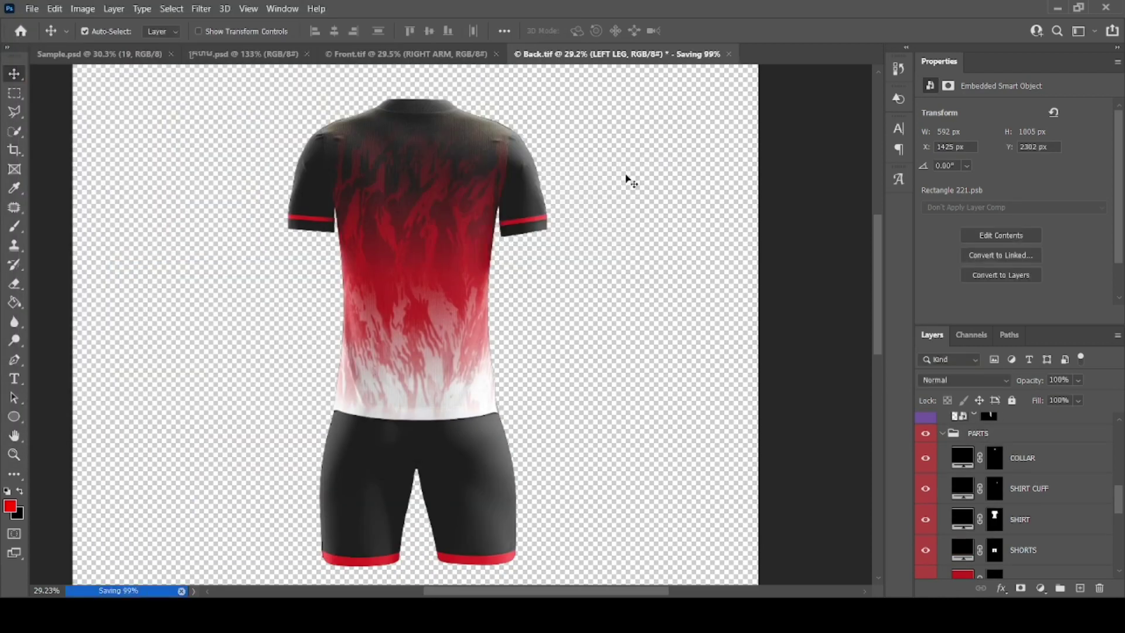
Save Back.tif and close it together with Front.tif and the other design PSD, keeping Sample.psd open
{"action": "left_click", "coordinate": [1043, 554]}
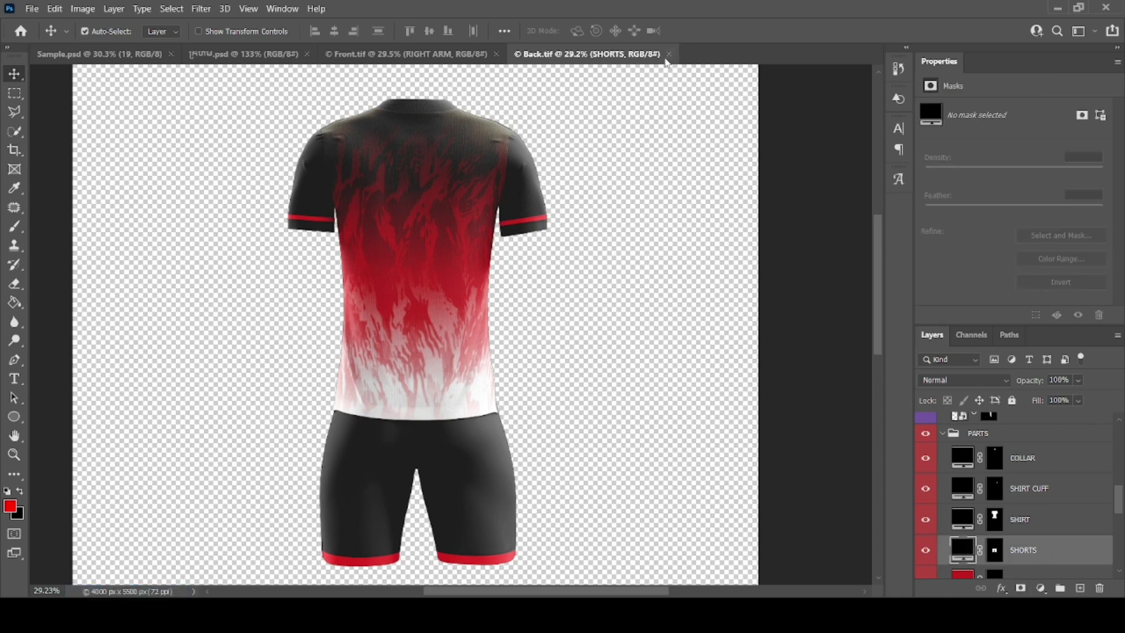
{"action": "left_click", "coordinate": [669, 54]}
{"action": "left_click", "coordinate": [495, 54]}
{"action": "left_click", "coordinate": [306, 54]}
Open the Back copy4 and Front copy4 PNG files from the 2023-04-22 folder in Photoshop
{"action": "left_click", "coordinate": [1056, 9]}
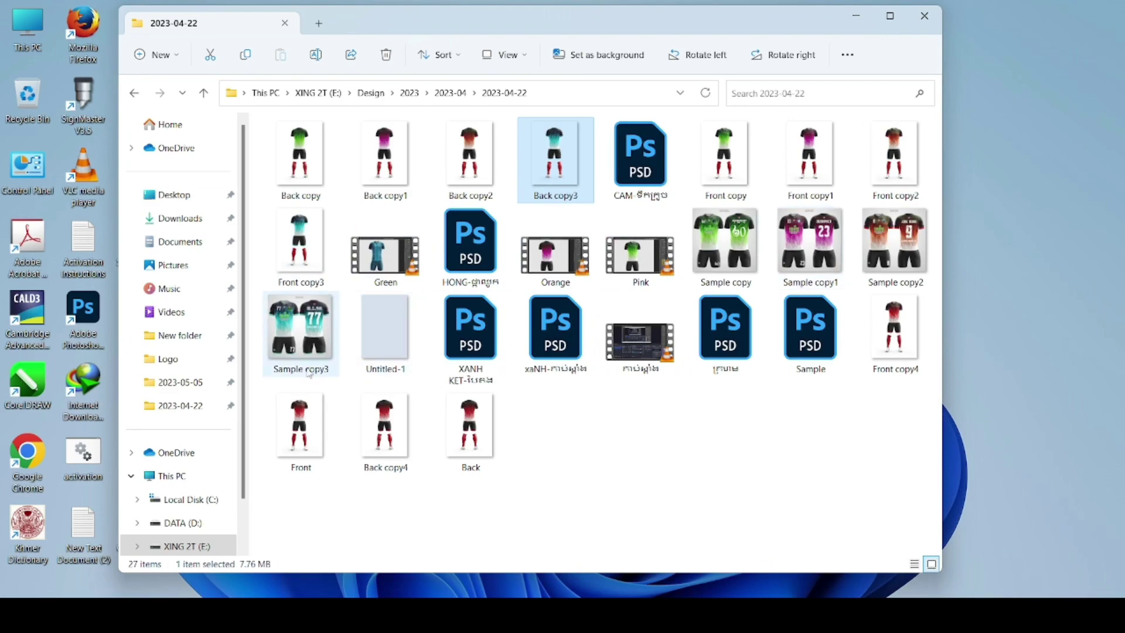
{"action": "left_click", "coordinate": [396, 459]}
{"action": "double_click", "coordinate": [396, 459]}
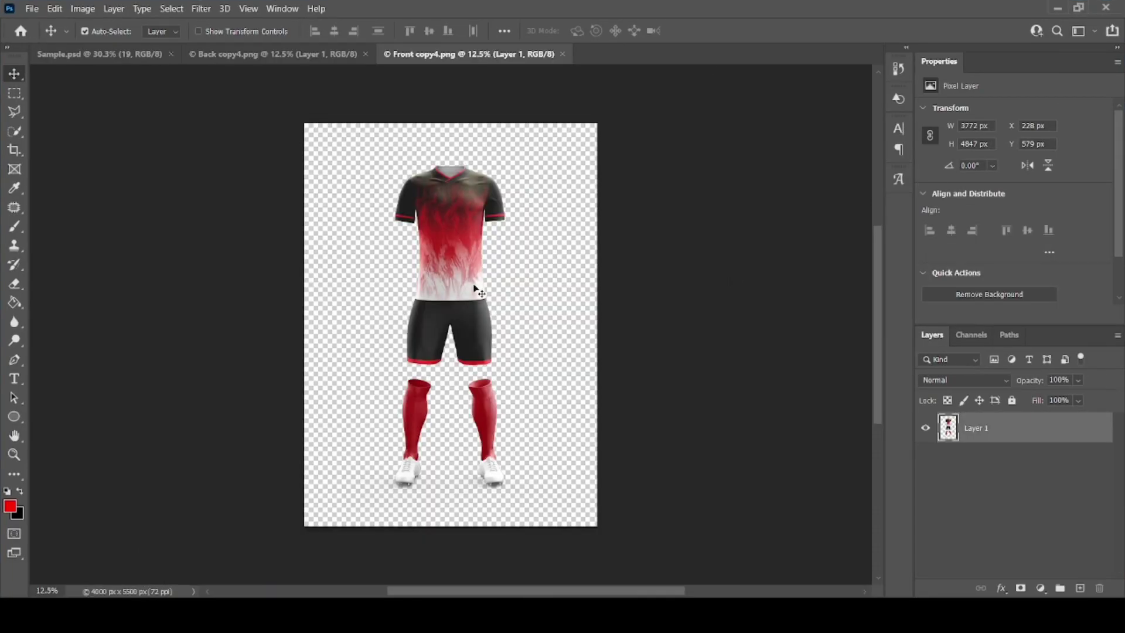
Copy the whole Front copy4 image into Sample.psd and close the front PNG
{"action": "key", "text": "ctrl+Tab"}
{"action": "key", "text": "ctrl+v"}
{"action": "left_click", "coordinate": [590, 54]}
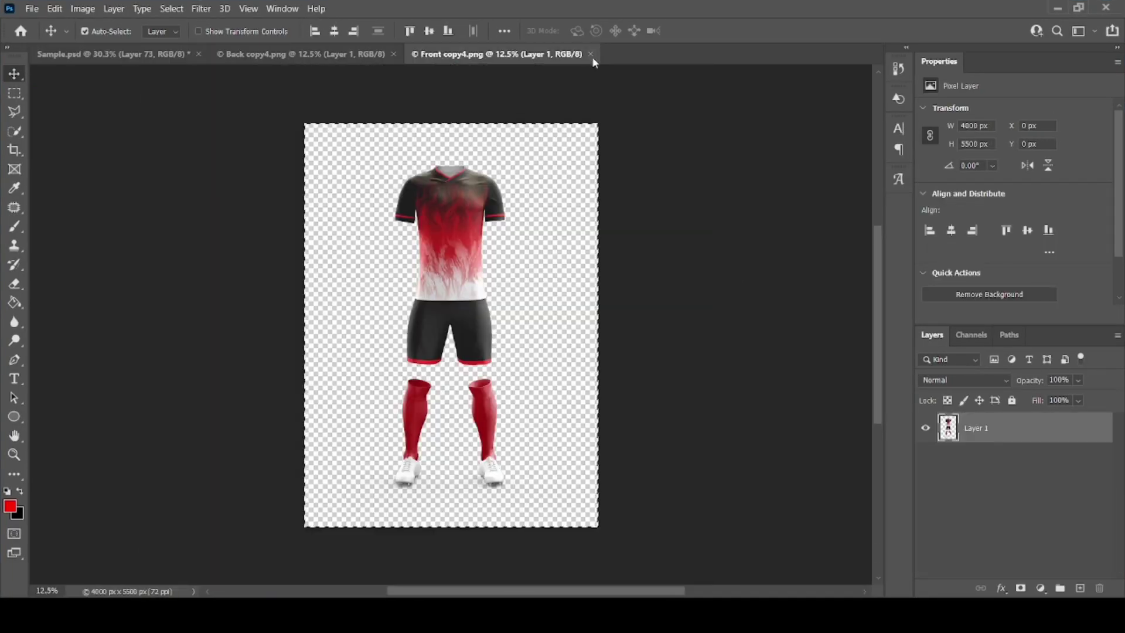
Copy the whole Back copy4 image into Sample.psd and close the back PNG
{"action": "key", "text": "ctrl+Tab"}
{"action": "key", "text": "ctrl+a"}
{"action": "key", "text": "ctrl+c"}
{"action": "left_click", "coordinate": [394, 54]}
{"action": "left_click", "coordinate": [615, 490]}
{"action": "key", "text": "ctrl+v"}
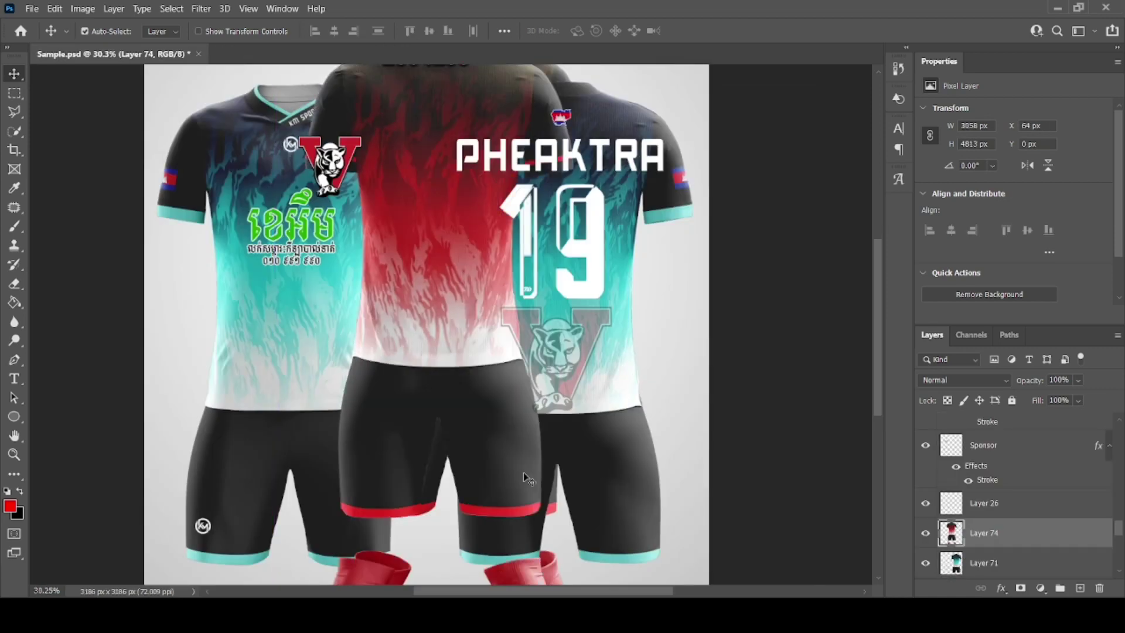
Align the pasted red back and front kits over the matching teal kits in the sample
{"action": "left_click_drag", "start_coordinate": [588, 498], "coordinate": [638, 496]}
{"action": "left_click_drag", "start_coordinate": [421, 497], "coordinate": [262, 527]}
{"action": "scroll", "coordinate": [331, 420], "scroll_direction": "down", "scroll_amount": 1}
{"action": "scroll", "coordinate": [360, 422], "scroll_direction": "up", "scroll_amount": 1}
Delete the old teal back and front kit layers beneath the new red ones
{"action": "left_click", "coordinate": [977, 536]}
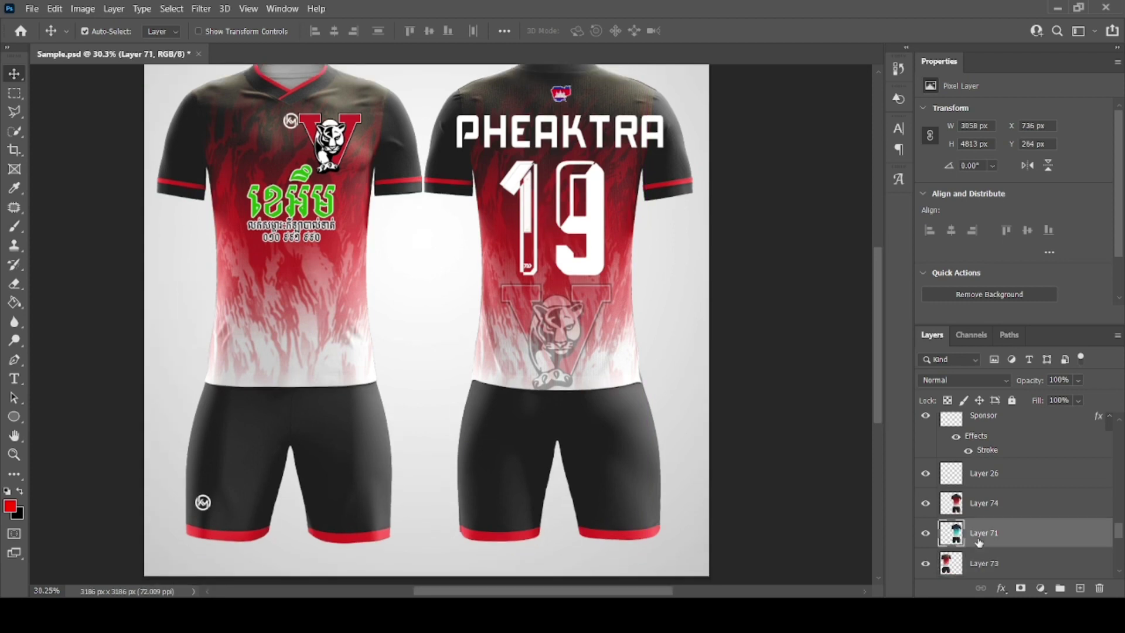
{"action": "key", "text": "Delete"}
{"action": "scroll", "coordinate": [979, 528], "scroll_direction": "down", "scroll_amount": 2}
{"action": "left_click", "coordinate": [985, 505]}
{"action": "key", "text": "Delete"}
{"action": "scroll", "coordinate": [341, 364], "scroll_direction": "up", "scroll_amount": 1}
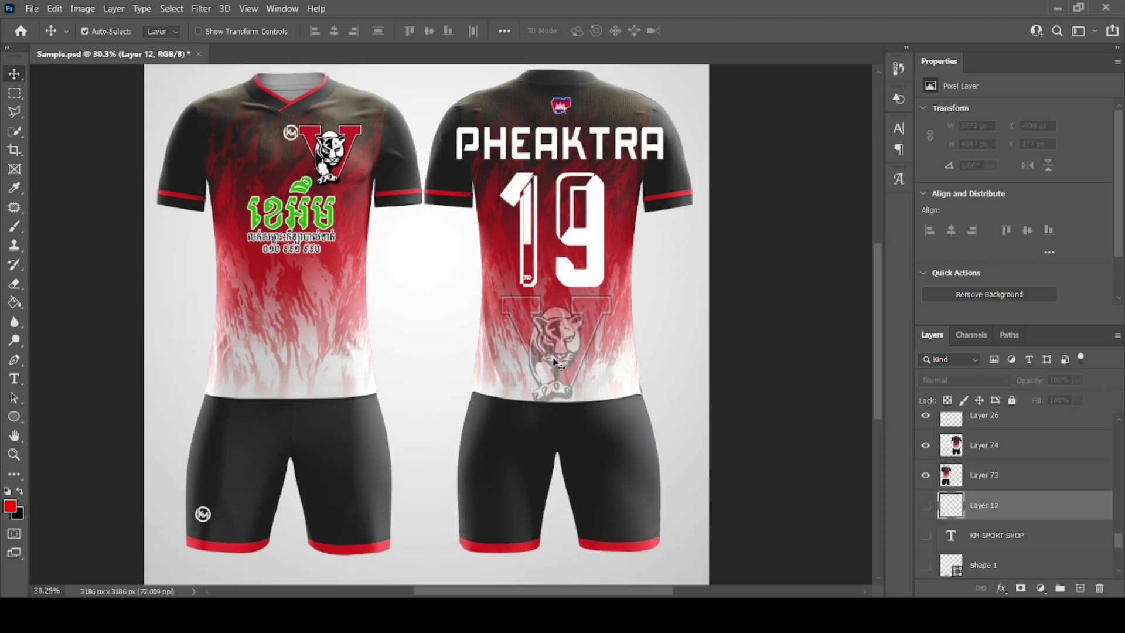
Scale the player name on the back shirt down to about 870 px wide, keeping it centred above the number
{"action": "left_click", "coordinate": [471, 140]}
{"action": "key", "text": "ctrl+t"}
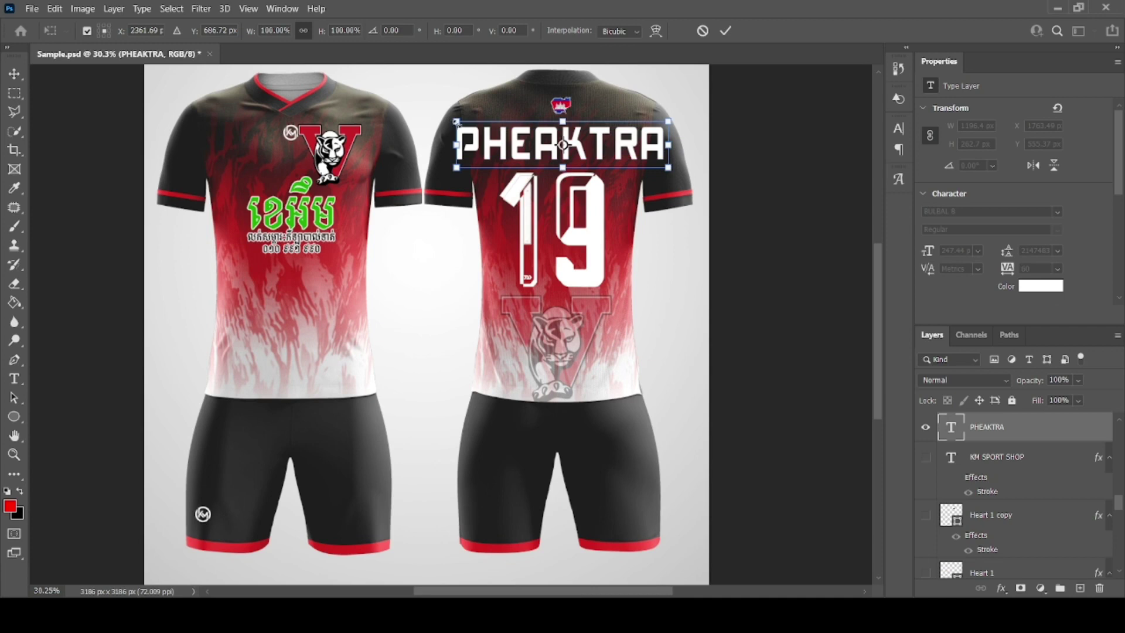
{"action": "left_click_drag", "start_coordinate": [456, 122], "coordinate": [478, 126]}
{"action": "left_click_drag", "start_coordinate": [668, 168], "coordinate": [642, 159]}
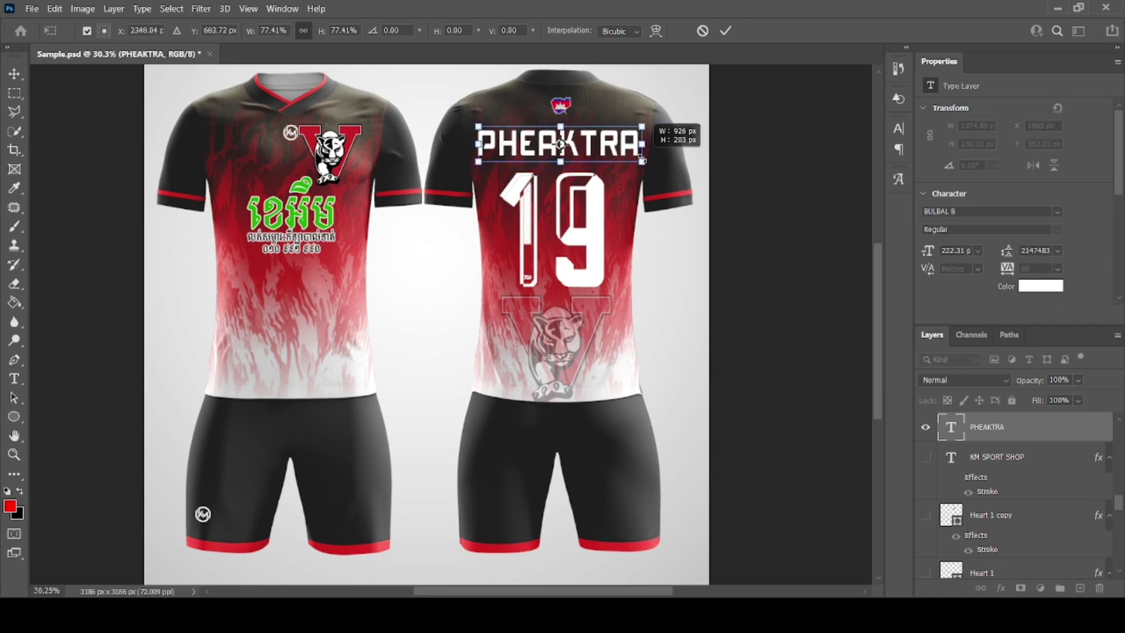
{"action": "left_click_drag", "start_coordinate": [483, 167], "coordinate": [486, 164]}
{"action": "left_click_drag", "start_coordinate": [642, 162], "coordinate": [637, 158]}
{"action": "double_click", "coordinate": [569, 152]}
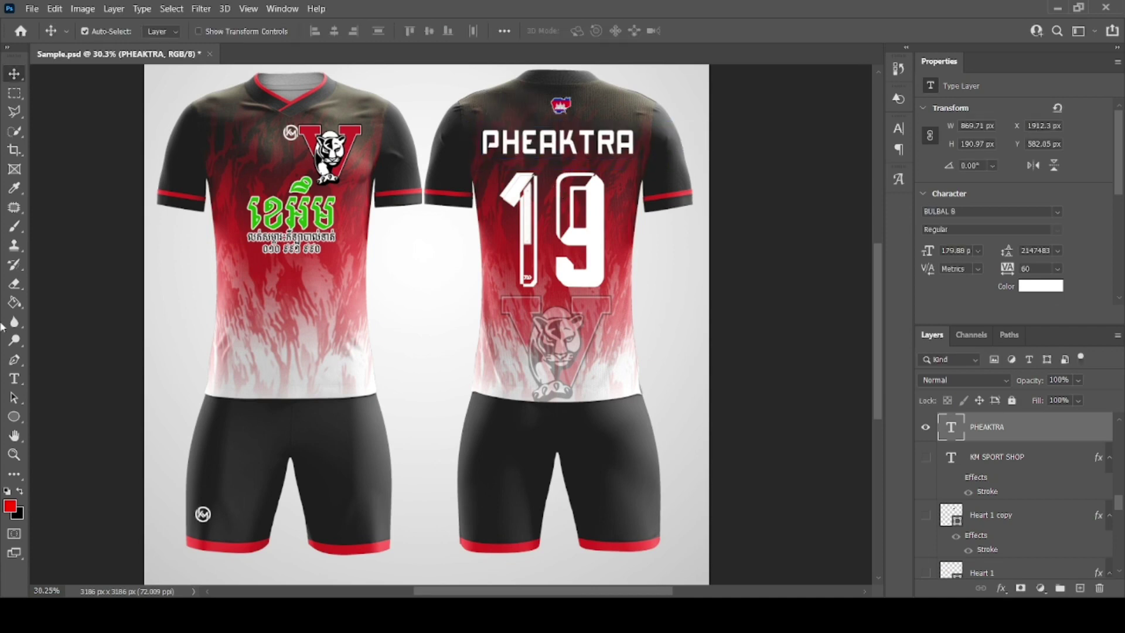
Set the tracking of the player name text to 0
{"action": "key", "text": "t"}
{"action": "left_click", "coordinate": [571, 145]}
{"action": "key", "text": "ctrl+a"}
{"action": "left_click", "coordinate": [1006, 271]}
{"action": "type", "text": "0"}
{"action": "key", "text": "Return"}
{"action": "left_click", "coordinate": [7, 79]}
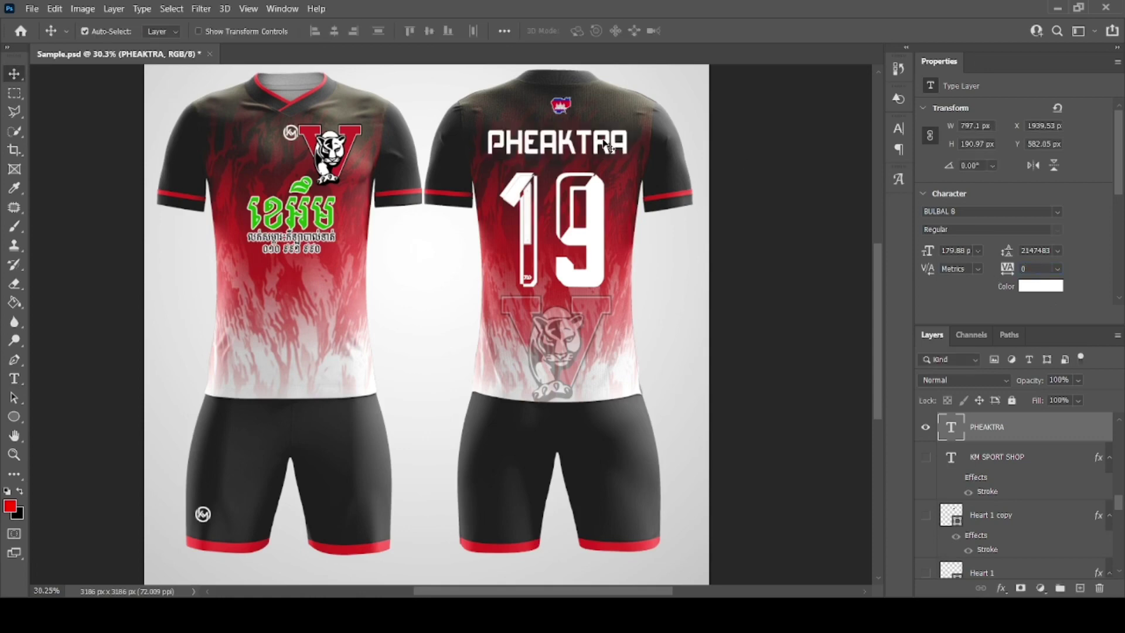
Nudge the player name slightly and stretch its height to about 209 px without changing its width
{"action": "scroll", "coordinate": [515, 128], "scroll_direction": "up", "scroll_amount": 5}
{"action": "scroll", "coordinate": [493, 125], "scroll_direction": "up", "scroll_amount": 2}
{"action": "left_click_drag", "start_coordinate": [654, 182], "coordinate": [653, 180]}
{"action": "key", "text": "ctrl+t"}
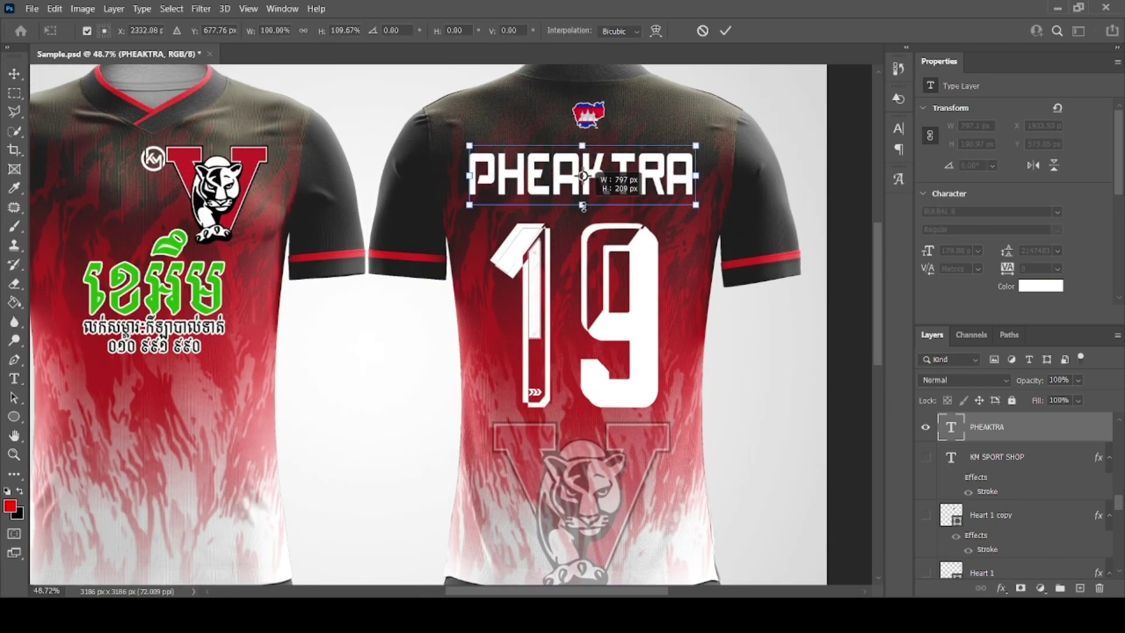
{"action": "key", "text": "Return"}
Set the tracking of the number 19 on the back shirt to 0
{"action": "key", "text": "t"}
{"action": "left_click", "coordinate": [605, 356]}
{"action": "key", "text": "ctrl+a"}
{"action": "left_click", "coordinate": [1007, 268]}
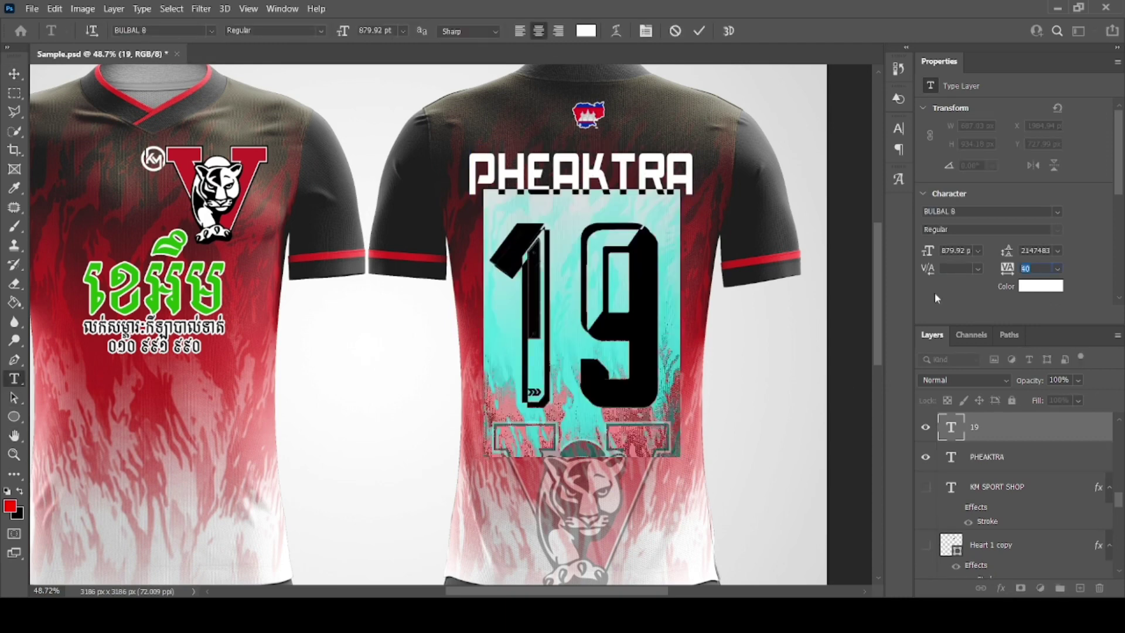
{"action": "type", "text": "0"}
{"action": "key", "text": "Return"}
{"action": "key", "text": "ctrl+Return"}
Resize the number 19 to about 629 px wide, reduce its height, and centre it below the player name
{"action": "key", "text": "ctrl+t"}
{"action": "left_click_drag", "start_coordinate": [484, 324], "coordinate": [480, 323]}
{"action": "left_click_drag", "start_coordinate": [480, 191], "coordinate": [482, 201]}
{"action": "left_click_drag", "start_coordinate": [646, 288], "coordinate": [647, 279]}
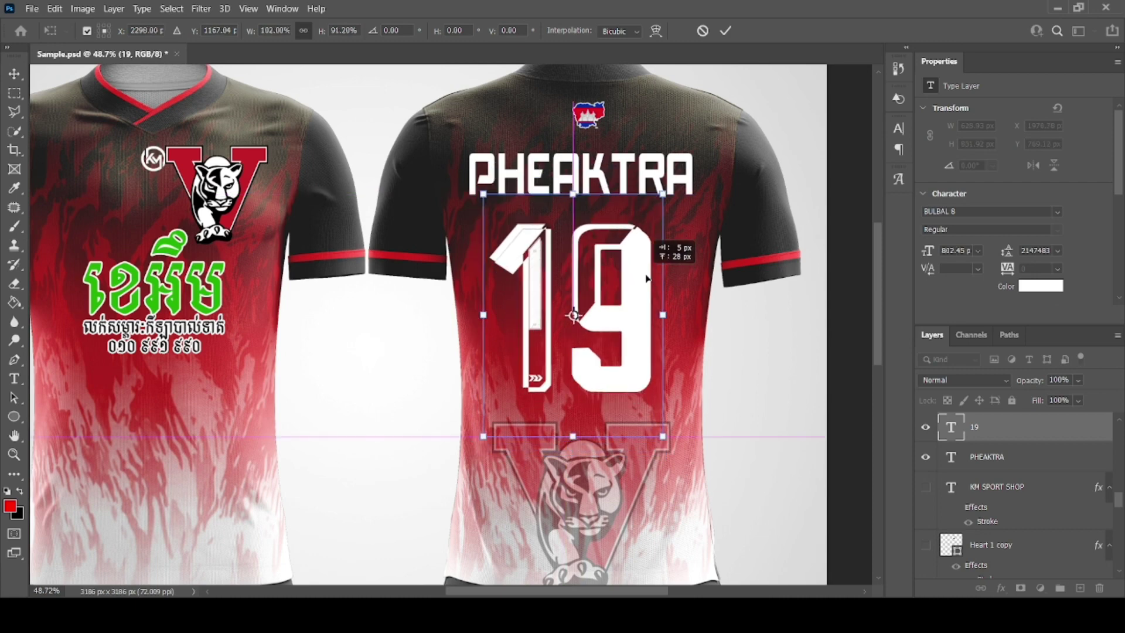
{"action": "key", "text": "Return"}
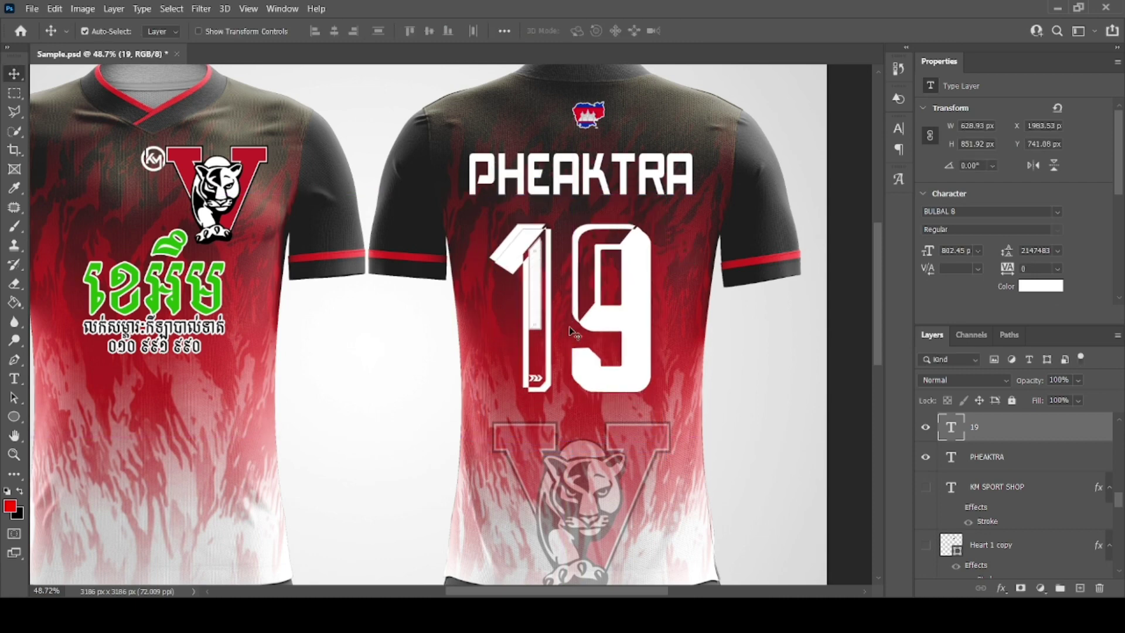
Try fonts on the number 19 and apply BRAZIL 2022
{"action": "key", "text": "t"}
{"action": "double_click", "coordinate": [552, 353]}
{"action": "left_click", "coordinate": [211, 31]}
{"action": "scroll", "coordinate": [221, 463], "scroll_direction": "down", "scroll_amount": 20}
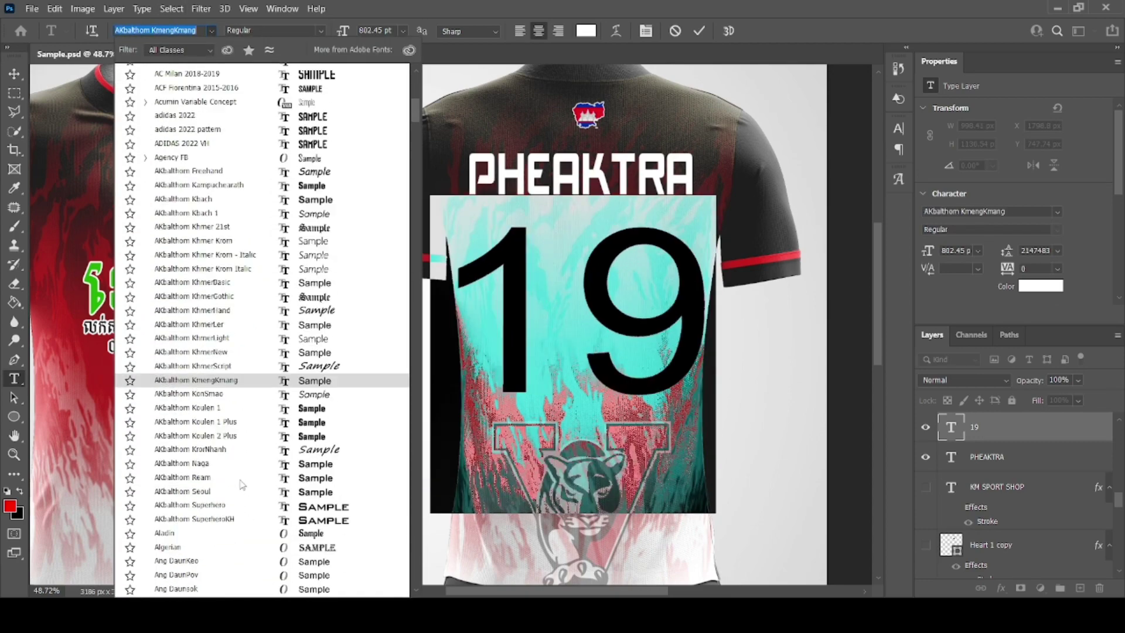
{"action": "scroll", "coordinate": [233, 476], "scroll_direction": "down", "scroll_amount": 1}
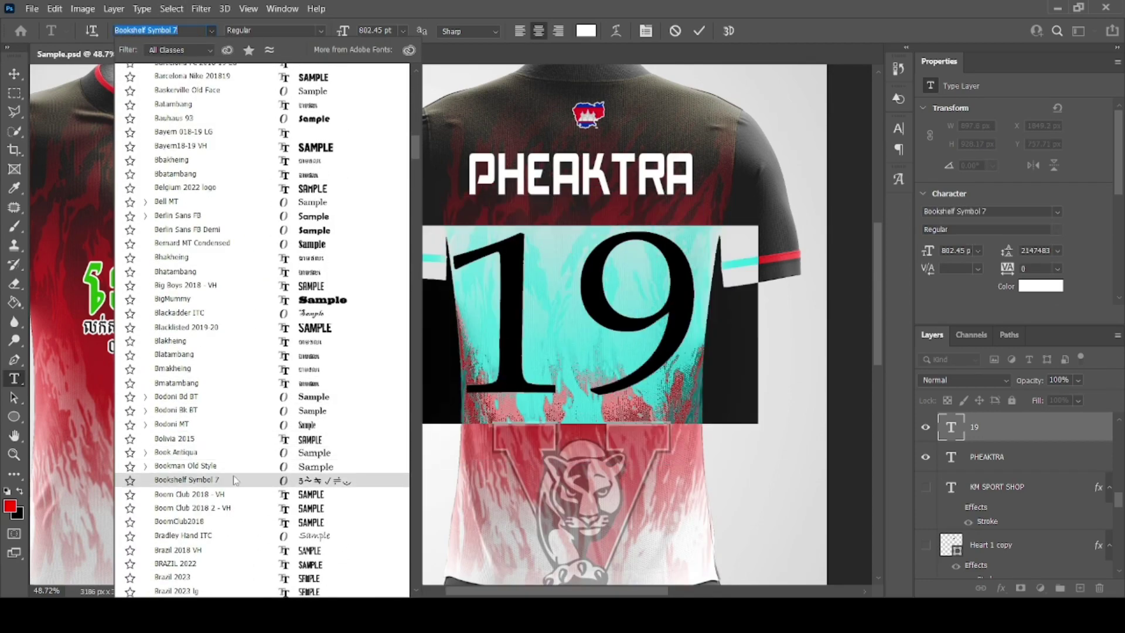
{"action": "key", "text": "Down"}
{"action": "key", "text": "Down"}
{"action": "key", "text": "Down"}
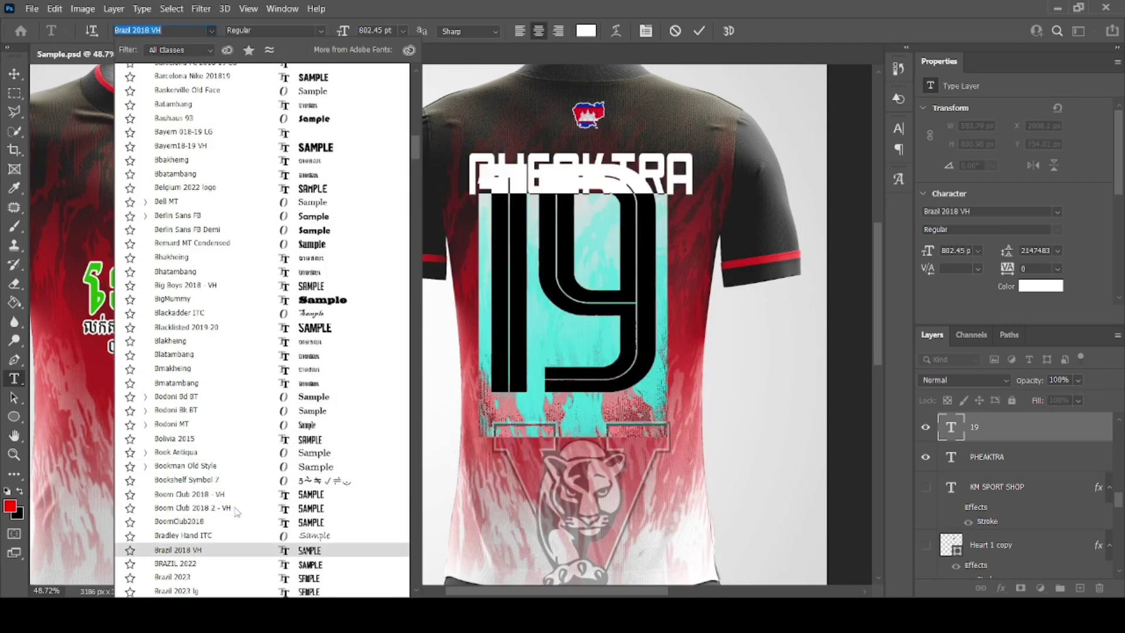
{"action": "key", "text": "Down"}
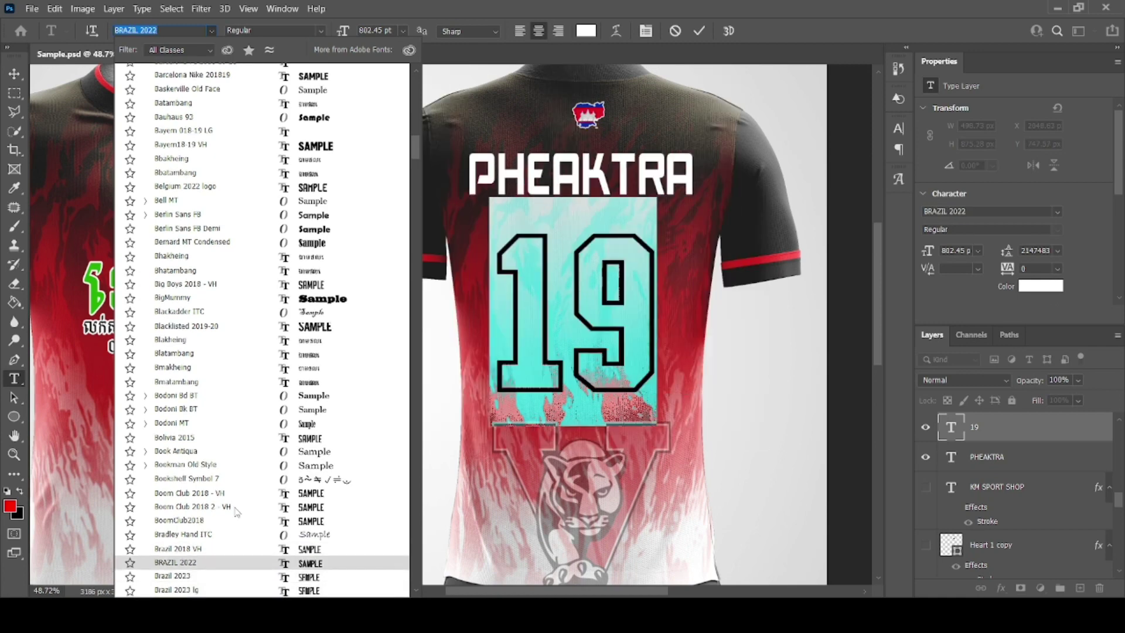
{"action": "key", "text": "Return"}
{"action": "left_click", "coordinate": [14, 74]}
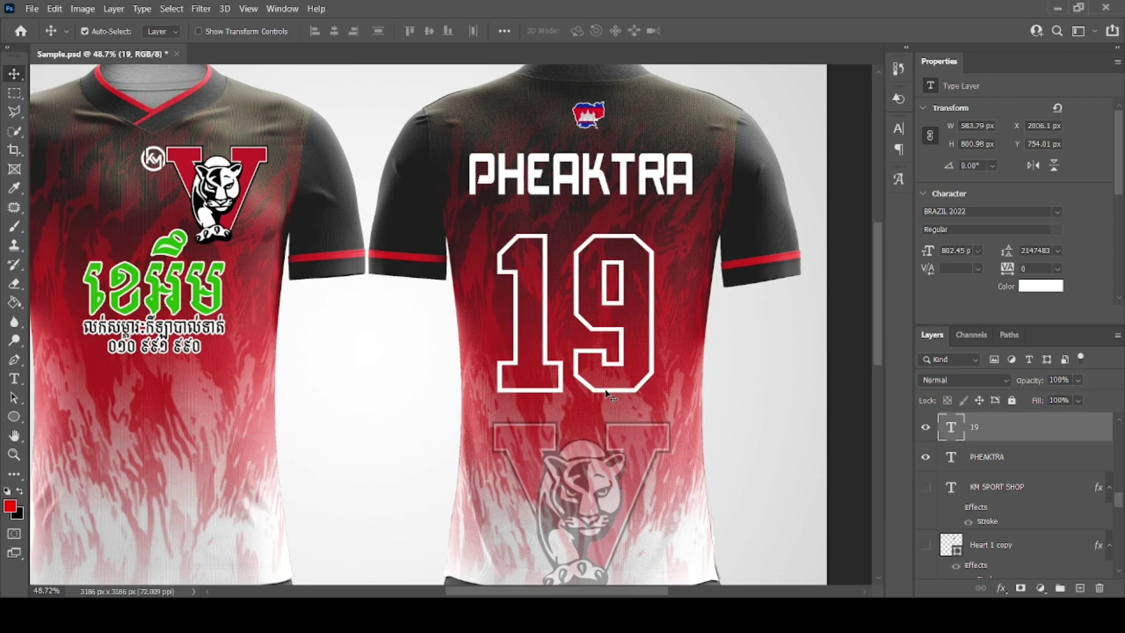
Nudge the number 19 to the right by 4 px on the back shirt
{"action": "key", "text": "Right"}
{"action": "key", "text": "Right"}
{"action": "key", "text": "Right"}
{"action": "key", "text": "Right"}
{"action": "scroll", "coordinate": [619, 266], "scroll_direction": "down", "scroll_amount": 2}
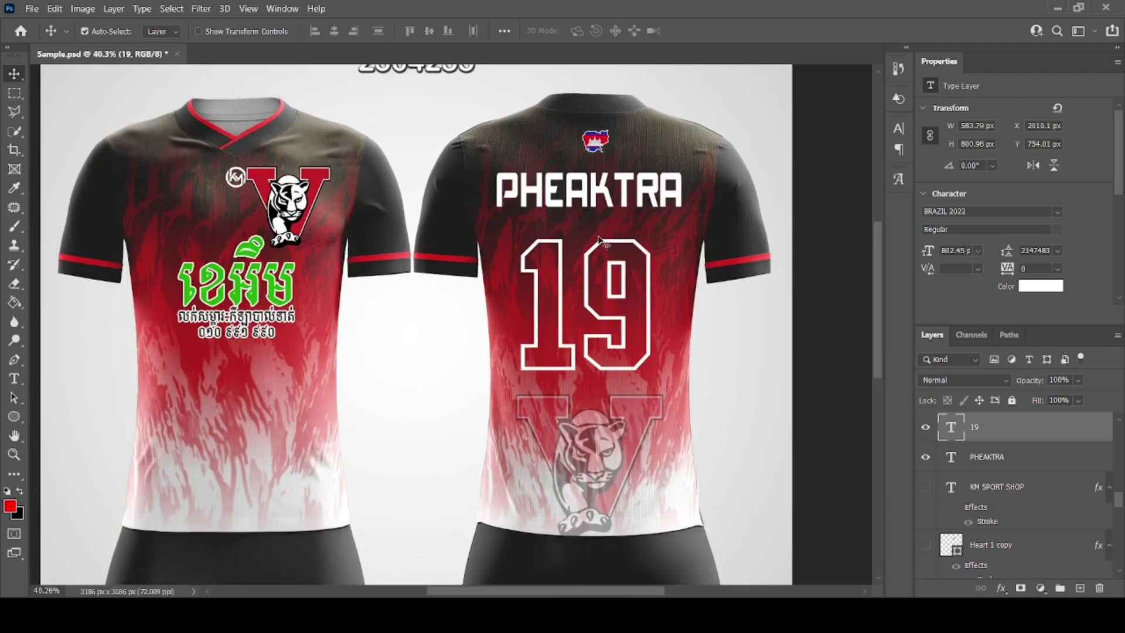
{"action": "scroll", "coordinate": [601, 241], "scroll_direction": "down", "scroll_amount": 1}
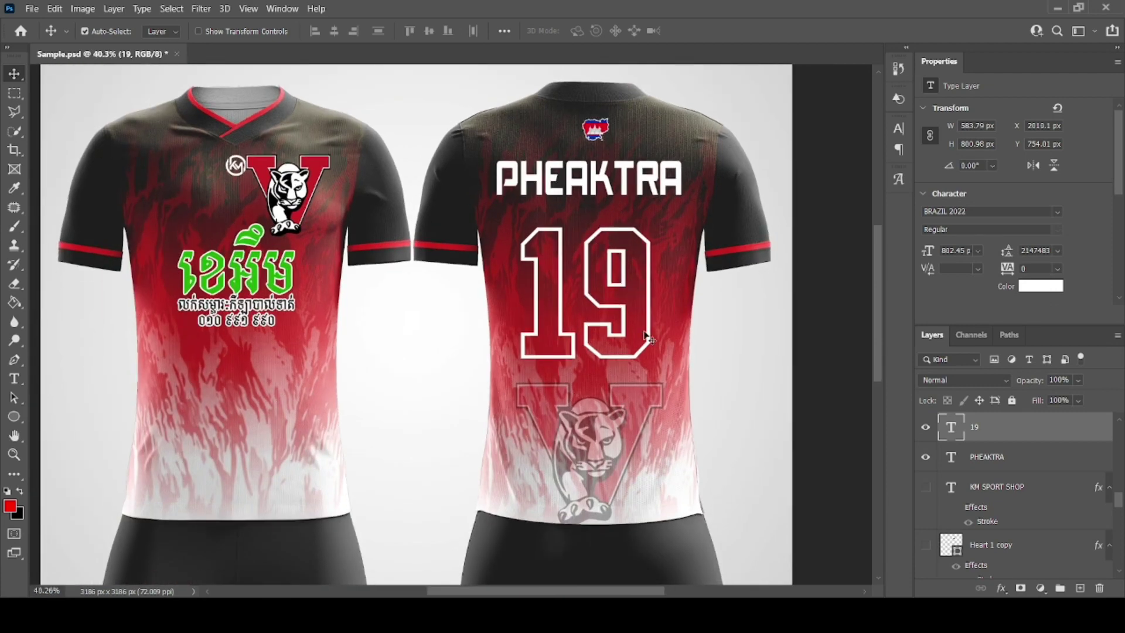
Apply the number's BRAZIL 2022 font to the player name text
{"action": "left_click", "coordinate": [13, 379]}
{"action": "key", "text": "Return"}
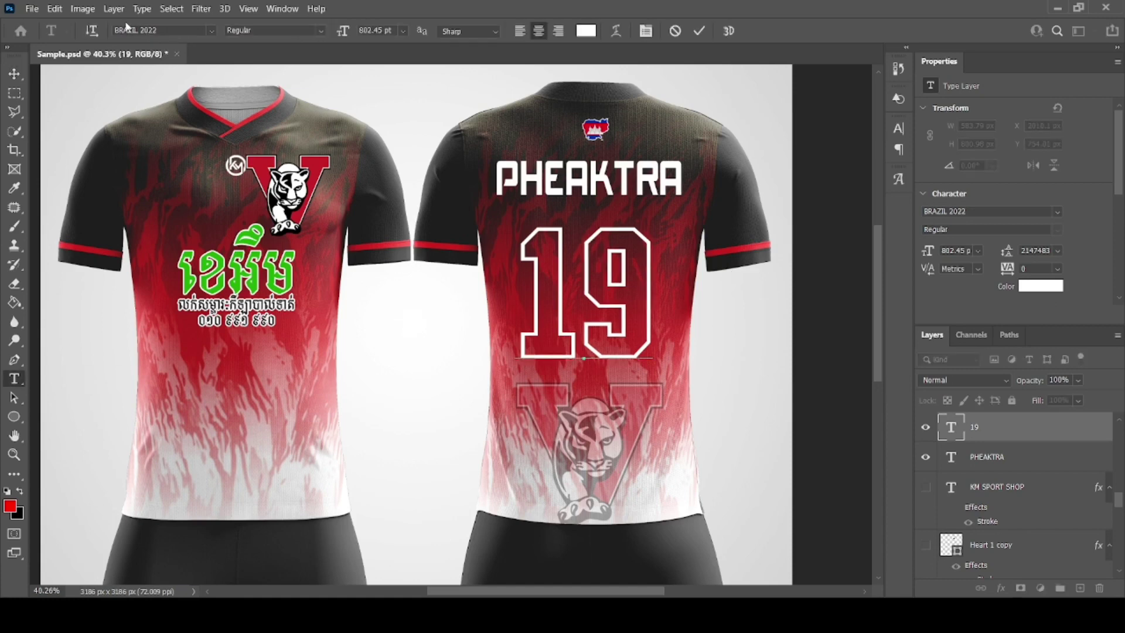
{"action": "left_click", "coordinate": [14, 73]}
{"action": "double_click", "coordinate": [589, 180]}
{"action": "left_click", "coordinate": [196, 30]}
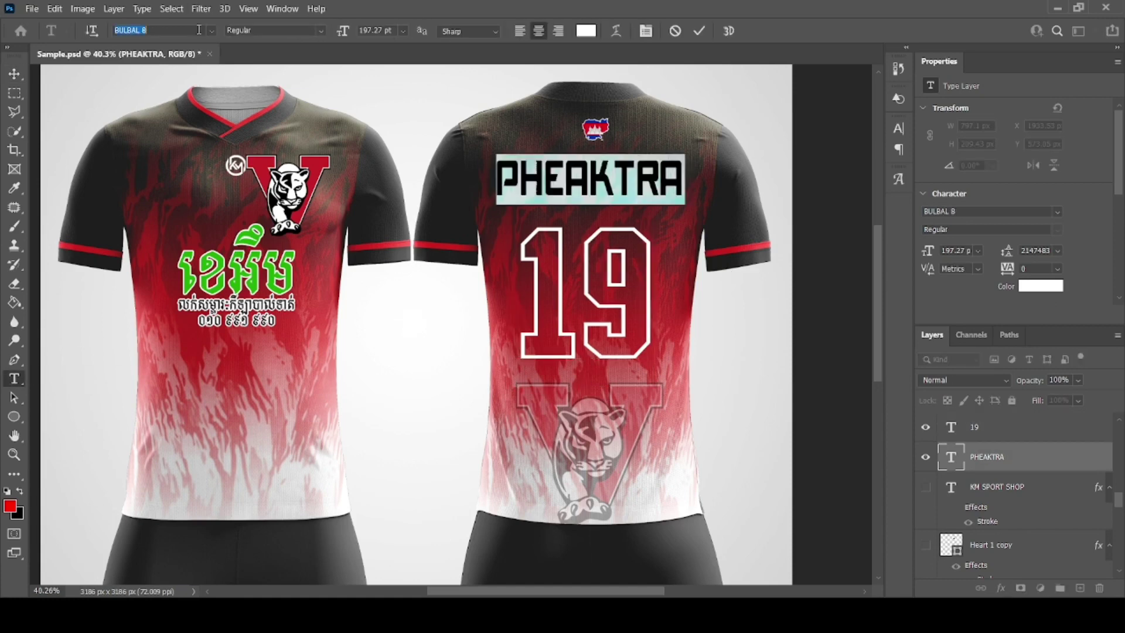
{"action": "key", "text": "ctrl+v"}
{"action": "key", "text": "Return"}
Set the tracking of the player name text to 50
{"action": "left_click", "coordinate": [1038, 269]}
{"action": "scroll", "coordinate": [1039, 269], "scroll_direction": "up", "scroll_amount": 3}
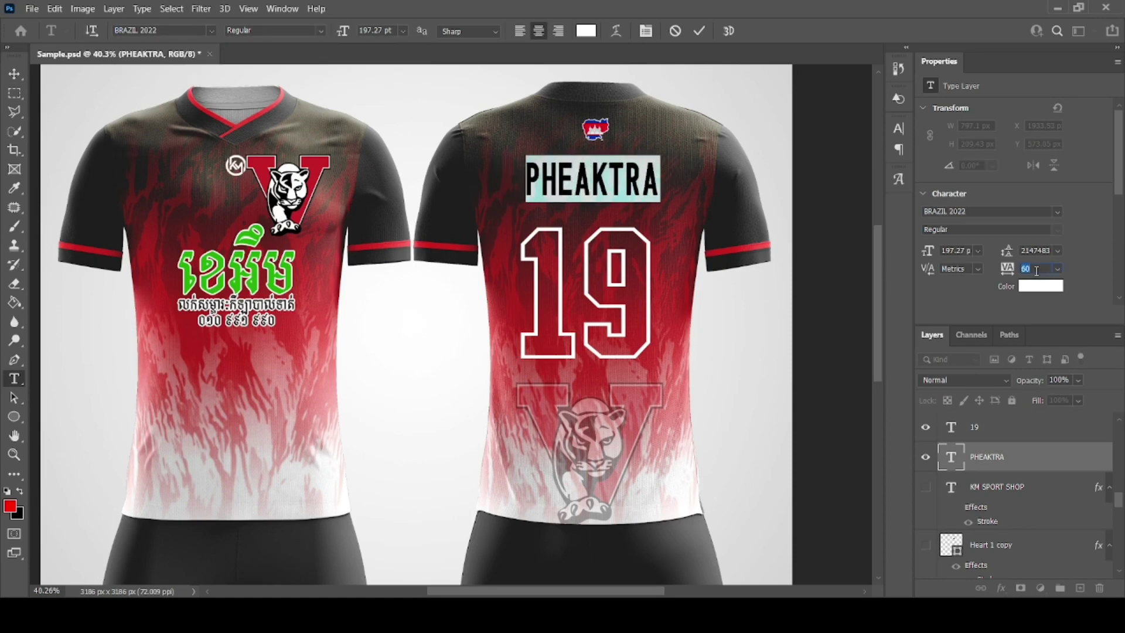
{"action": "scroll", "coordinate": [1038, 269], "scroll_direction": "down", "scroll_amount": 1}
{"action": "key", "text": "alt+Right"}
{"action": "key", "text": "ctrl+Return"}
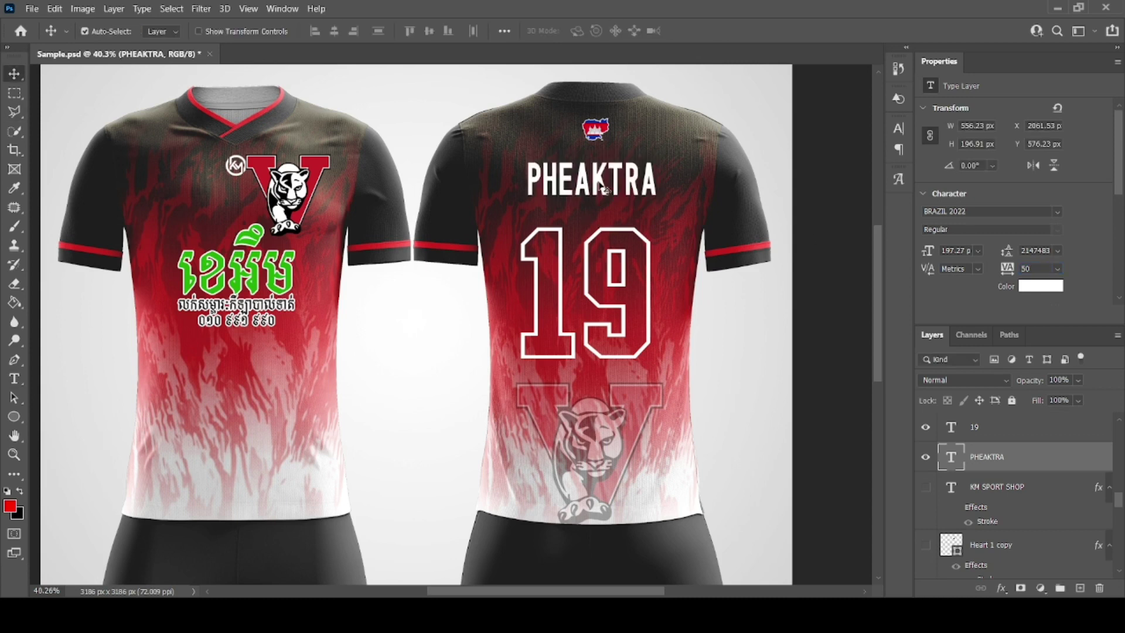
Enlarge the player name to about 775 px wide, centred above the number
{"action": "key", "text": "ctrl+t"}
{"action": "left_click_drag", "start_coordinate": [658, 178], "coordinate": [682, 207]}
{"action": "key", "text": "Return"}
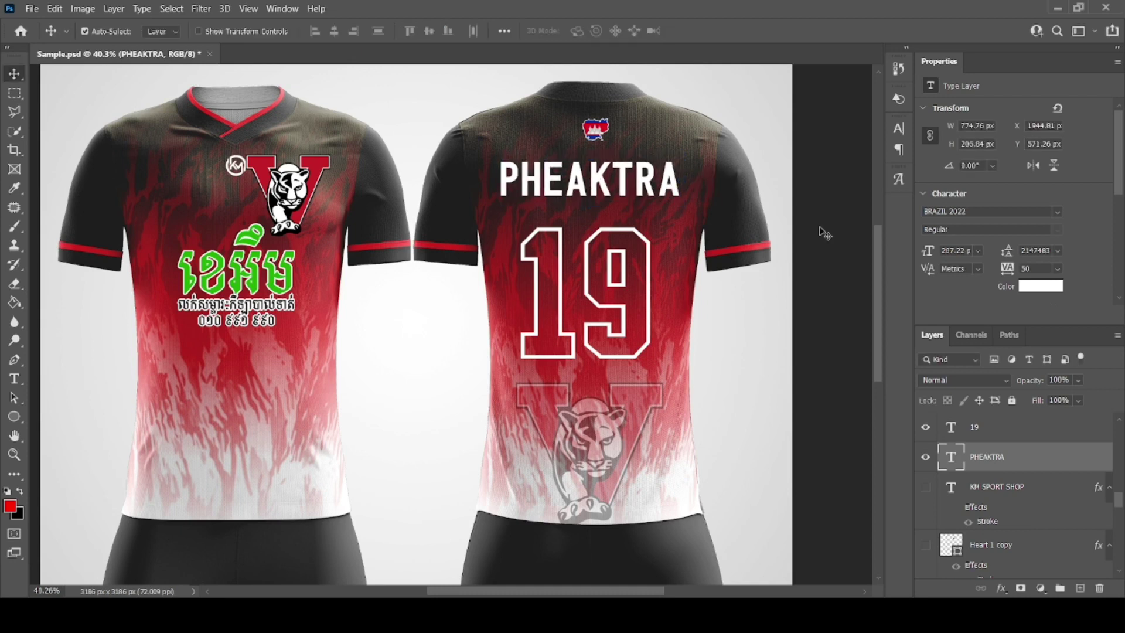
Stretch the player name on the back shirt vertically to about 217 px high, keeping its width
{"action": "key", "text": "ctrl+t"}
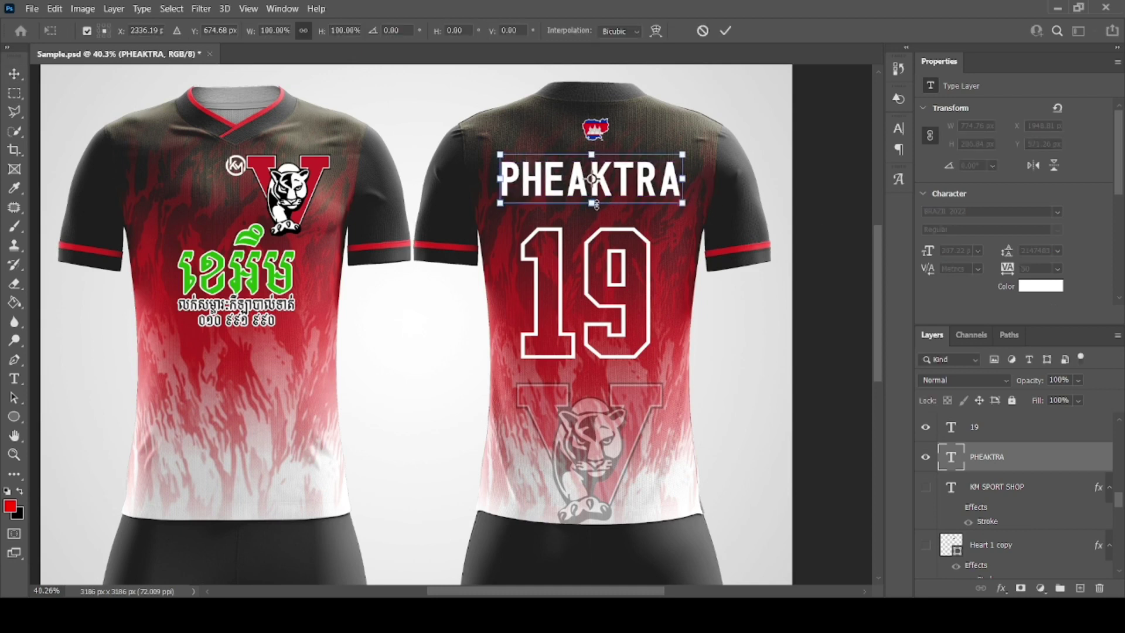
{"action": "left_click_drag", "start_coordinate": [599, 208], "coordinate": [613, 211]}
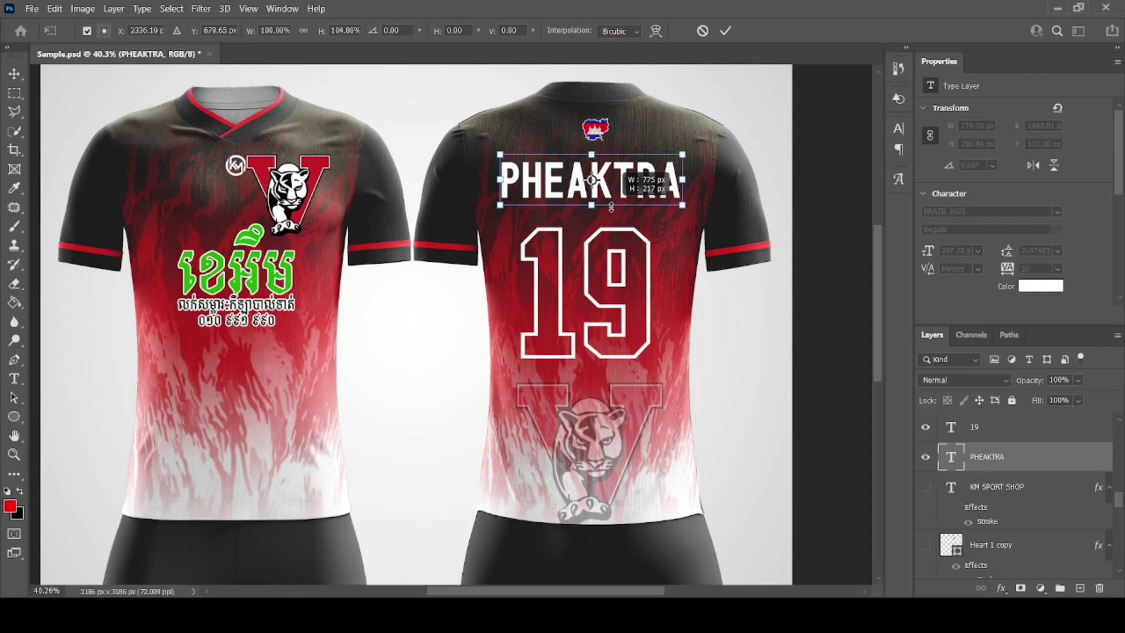
{"action": "key", "text": "Return"}
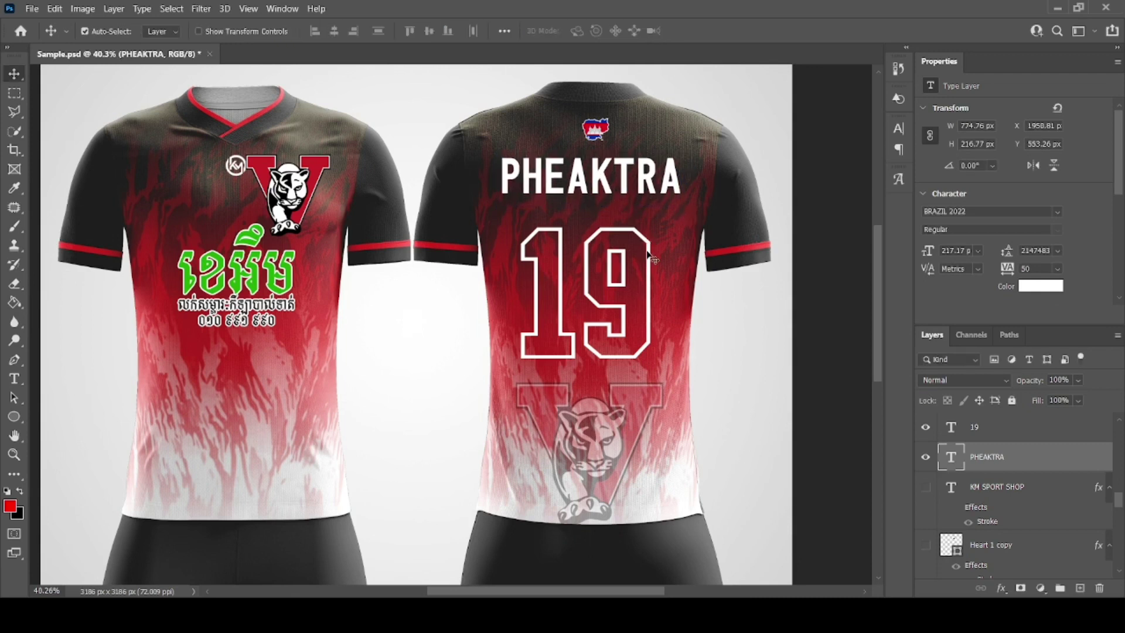
Stretch the back number 19 to 877 px high and move it up closer to the player name
{"action": "left_click", "coordinate": [591, 296], "text": "ctrl"}
{"action": "key", "text": "ctrl+t"}
{"action": "left_click_drag", "start_coordinate": [584, 386], "coordinate": [584, 394]}
{"action": "left_click_drag", "start_coordinate": [643, 271], "coordinate": [643, 260]}
{"action": "key", "text": "Return"}
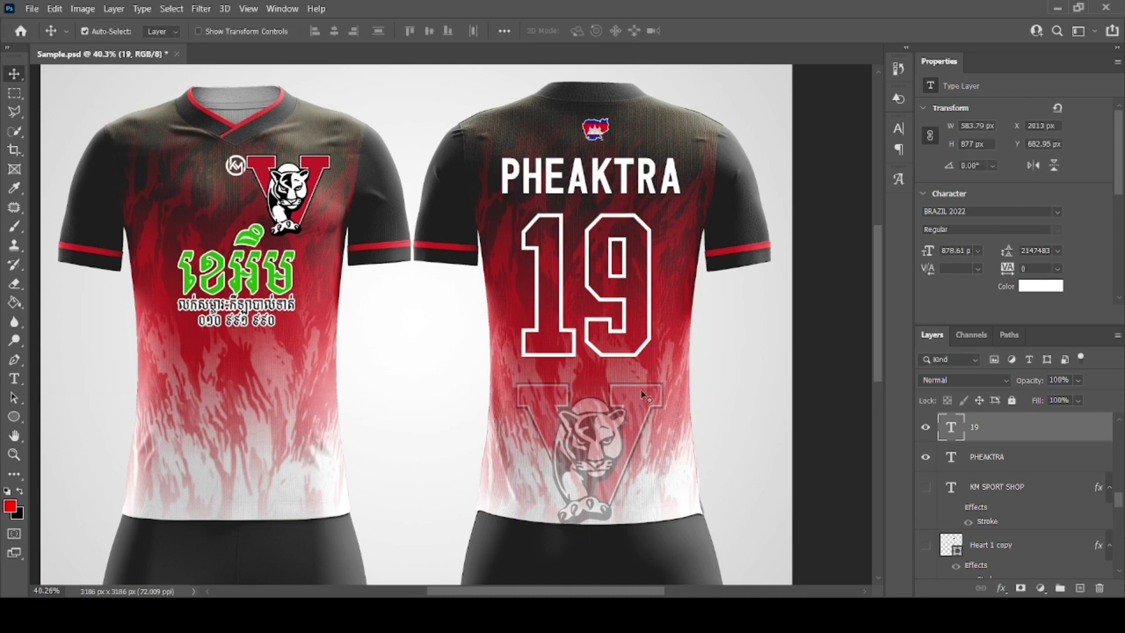
Enlarge the faded tiger emblem at the back shirt's hem to 676 by 673 px and save the document
{"action": "left_click", "coordinate": [644, 396]}
{"action": "key", "text": "ctrl+t"}
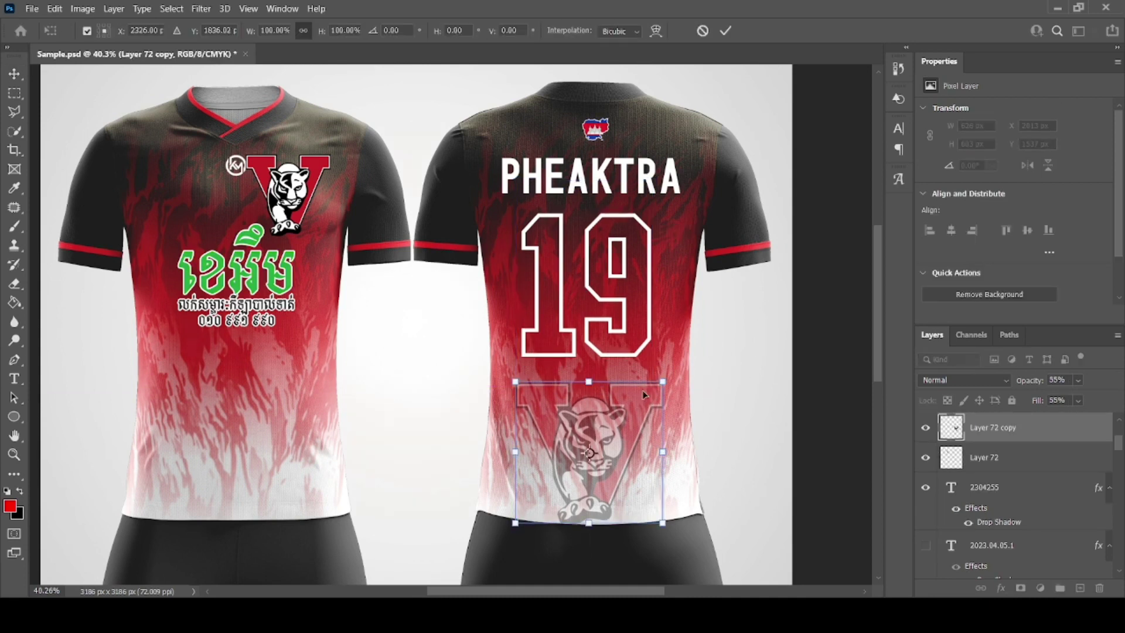
{"action": "left_click_drag", "start_coordinate": [660, 517], "coordinate": [670, 523]}
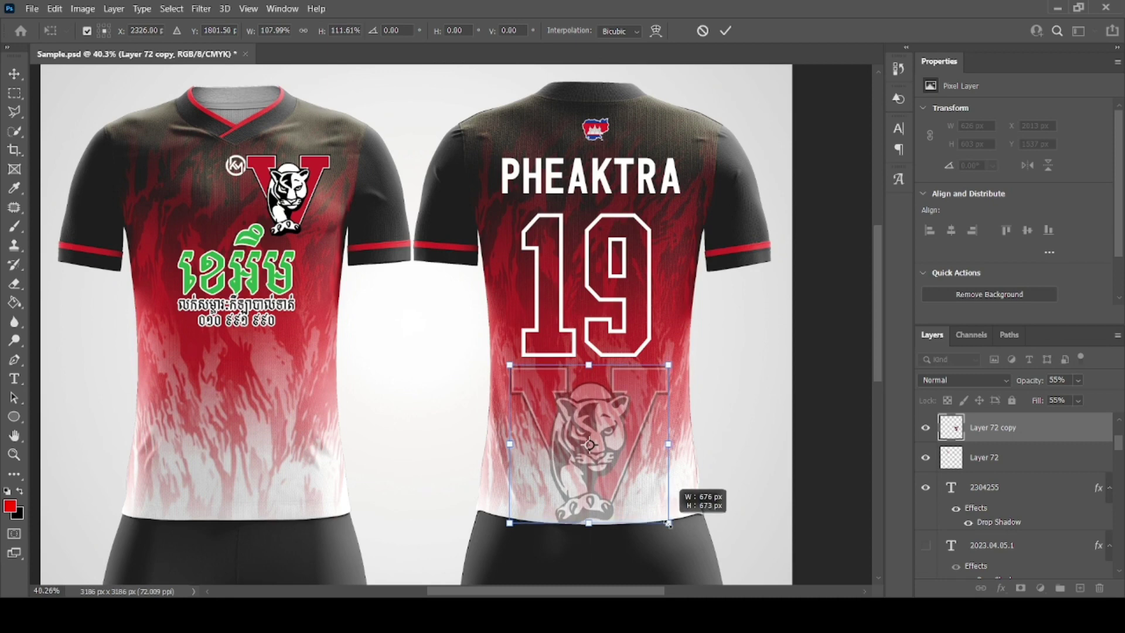
{"action": "key", "text": "Return"}
{"action": "scroll", "coordinate": [650, 444], "scroll_direction": "down", "scroll_amount": 3}
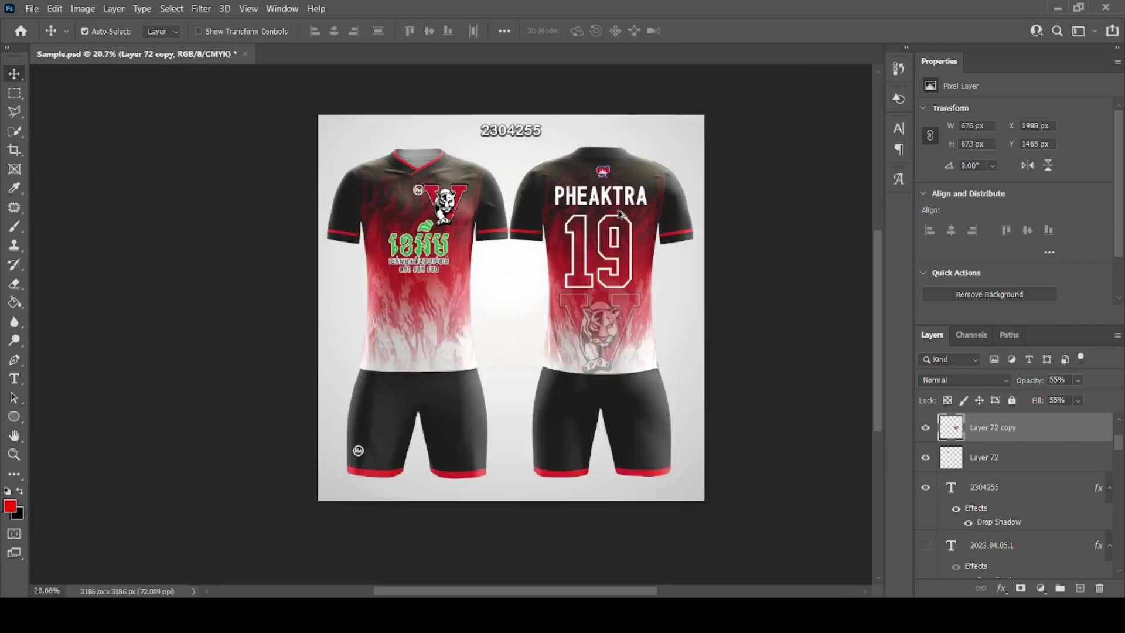
{"action": "scroll", "coordinate": [633, 322], "scroll_direction": "up", "scroll_amount": 2}
{"action": "scroll", "coordinate": [621, 234], "scroll_direction": "down", "scroll_amount": 2}
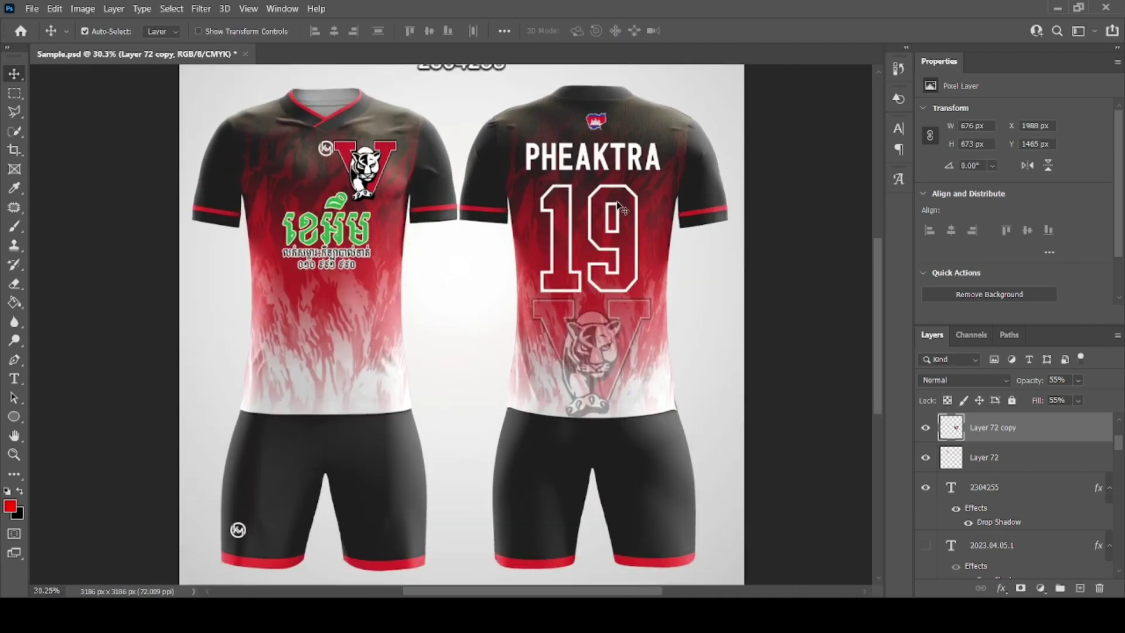
{"action": "left_click_drag", "start_coordinate": [877, 318], "coordinate": [877, 315]}
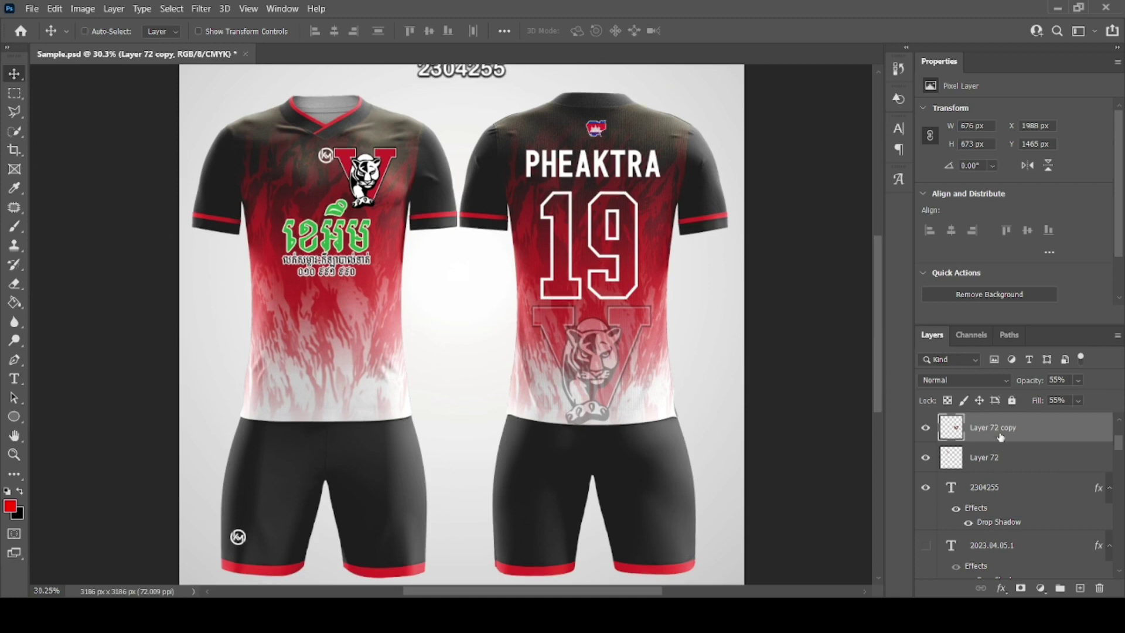
{"action": "key", "text": "ctrl+s"}
Duplicate the back number 19 onto the front shorts' leg opposite the KM logo and scale it to about 201 px wide
{"action": "left_click", "coordinate": [640, 252]}
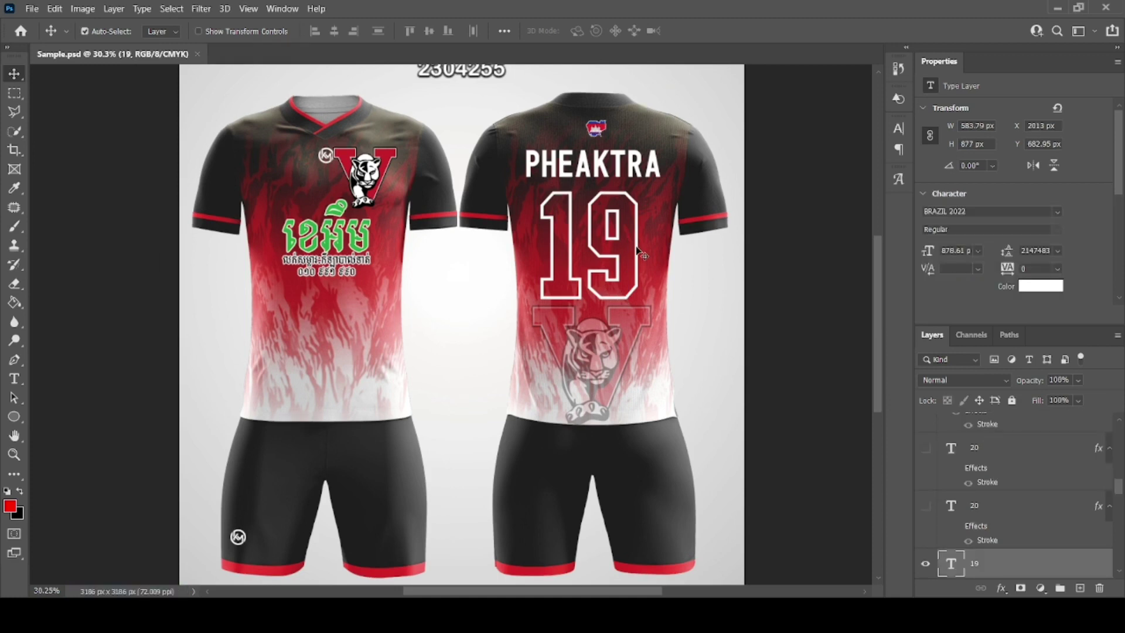
{"action": "left_click_drag", "start_coordinate": [637, 246], "coordinate": [411, 520]}
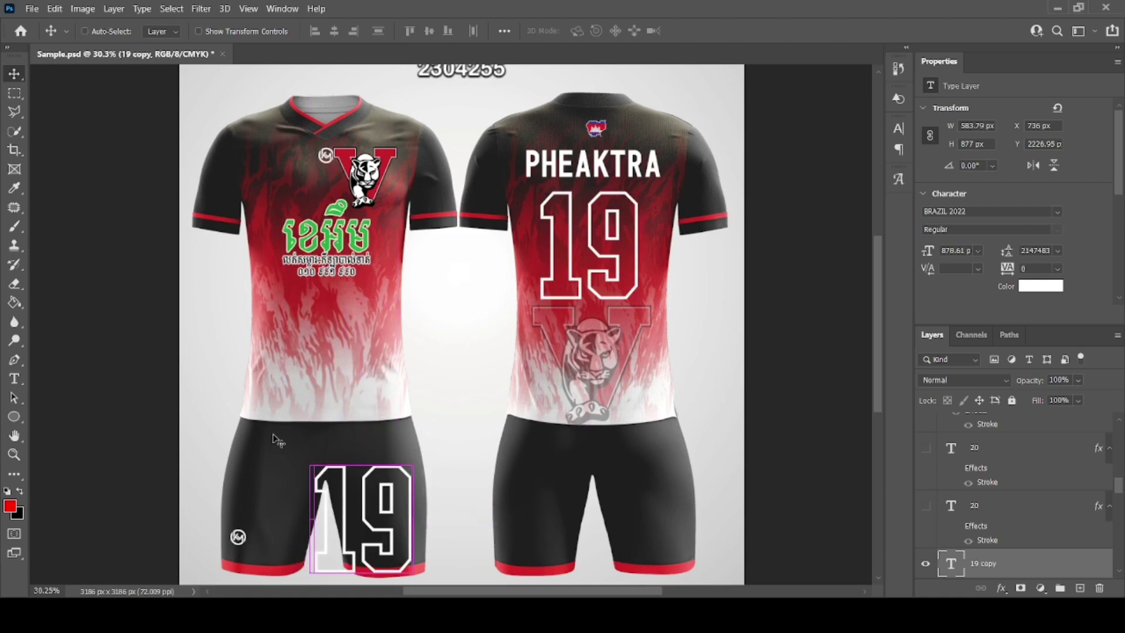
{"action": "key", "text": "ctrl+t"}
{"action": "left_click_drag", "start_coordinate": [310, 440], "coordinate": [383, 509]}
{"action": "key", "text": "Return"}
{"action": "key", "text": "ctrl+t"}
{"action": "key", "text": "Return"}
{"action": "key", "text": "ctrl+z"}
{"action": "key", "text": "ctrl+t"}
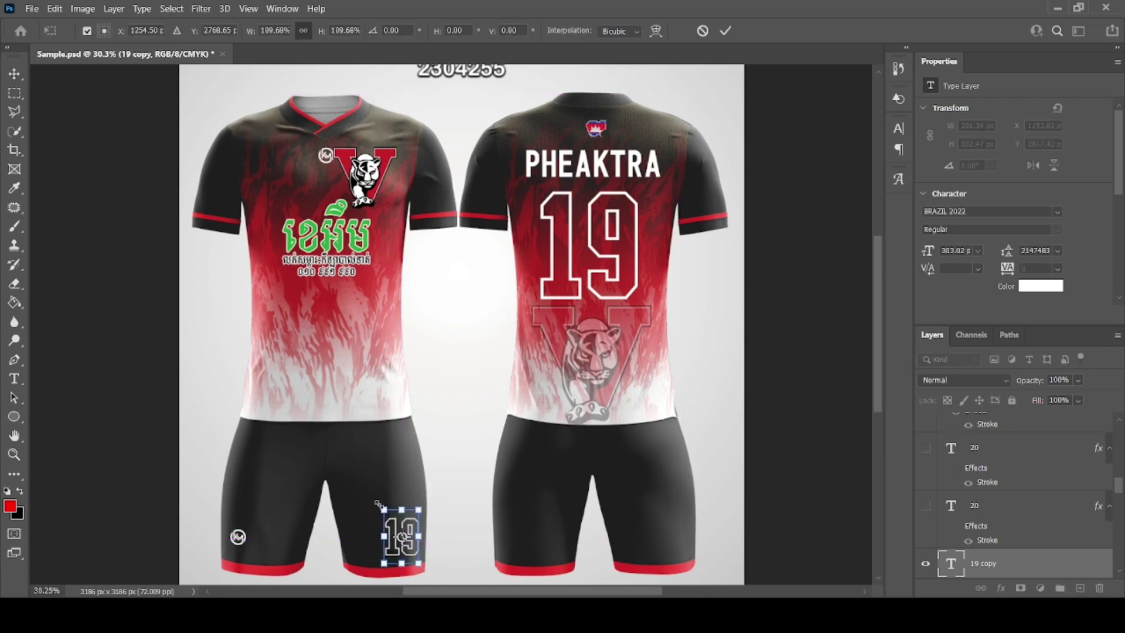
{"action": "key", "text": "Return"}
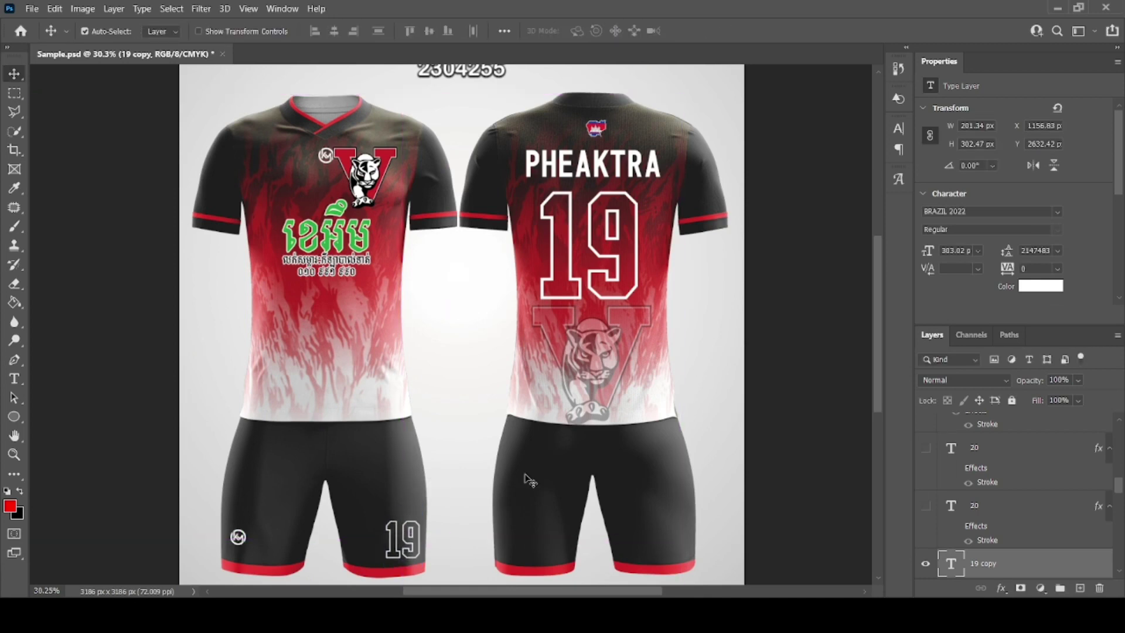
Nudge the shorts number 19 slightly up and duplicate it onto the front shirt's chest opposite the tiger emblem
{"action": "key", "text": "Up"}
{"action": "key", "text": "Up"}
{"action": "key", "text": "Up"}
{"action": "key", "text": "Up"}
{"action": "key", "text": "Up"}
{"action": "key", "text": "Up"}
{"action": "key", "text": "Up"}
{"action": "key", "text": "Up"}
{"action": "left_click_drag", "start_coordinate": [414, 547], "coordinate": [287, 175], "text": "alt"}
Scale the tiger emblem on the front shirt's chest to 58.57% and position it level with the KM logo
{"action": "left_click", "coordinate": [345, 152], "text": "ctrl"}
{"action": "key", "text": "ctrl+t"}
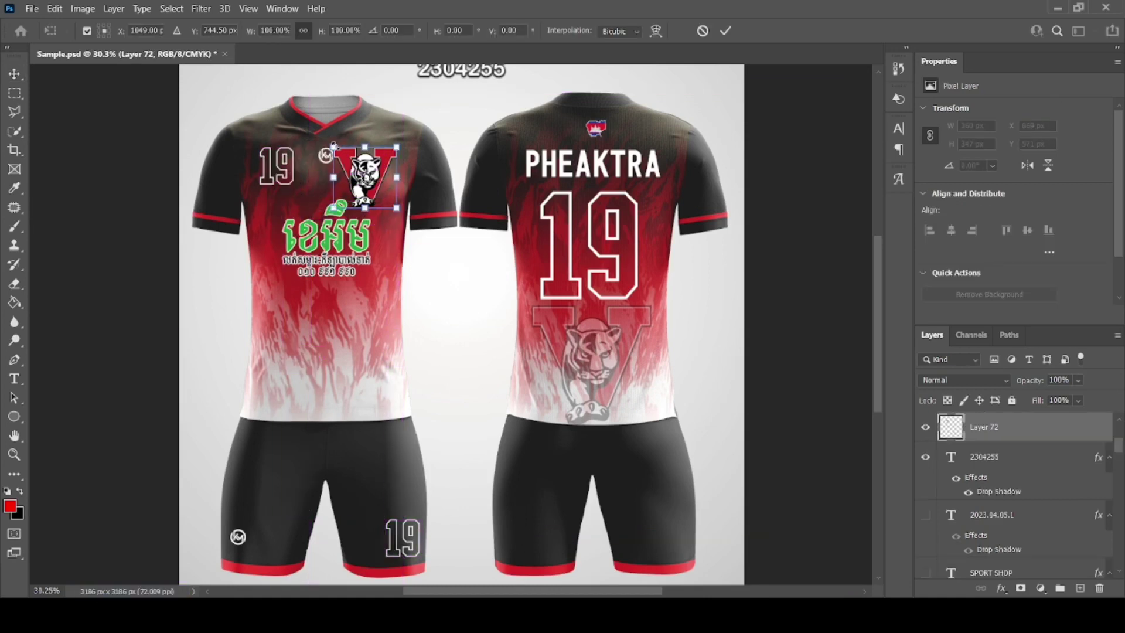
{"action": "left_click_drag", "start_coordinate": [334, 146], "coordinate": [353, 152]}
{"action": "mouse_move", "coordinate": [378, 177]}
{"action": "left_mouse_down"}
{"action": "mouse_move", "coordinate": [384, 155]}
{"action": "mouse_move", "coordinate": [394, 176]}
{"action": "left_mouse_up"}
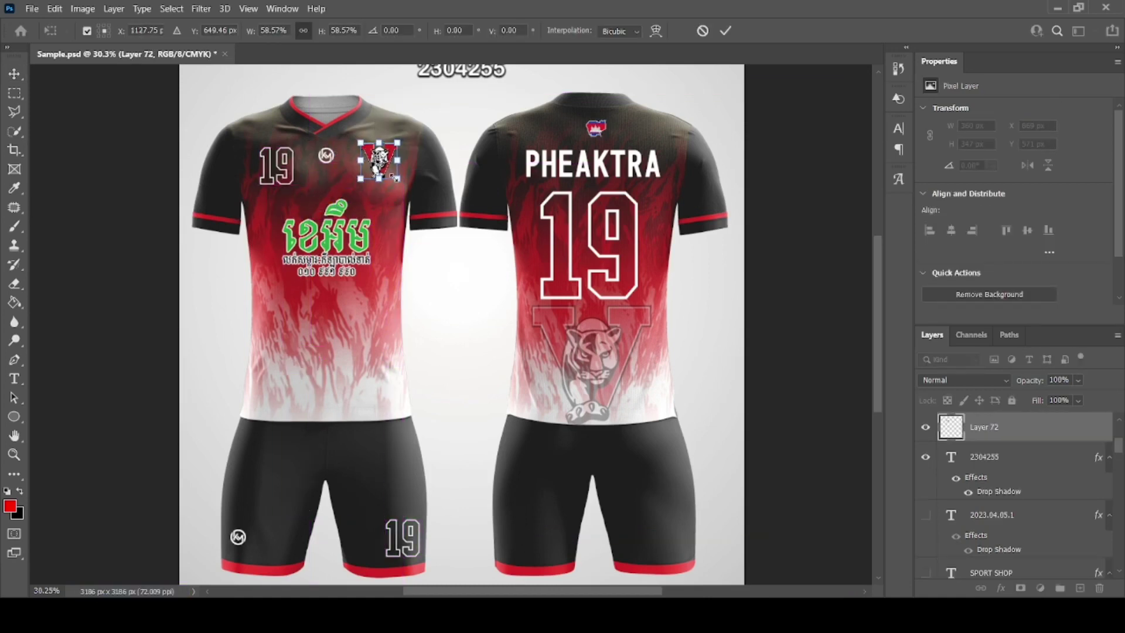
{"action": "key", "text": "Left"}
{"action": "key", "text": "Left"}
{"action": "key", "text": "Left"}
{"action": "key", "text": "Left"}
{"action": "key", "text": "Left"}
{"action": "key", "text": "Left"}
{"action": "scroll", "coordinate": [487, 416], "scroll_direction": "up", "scroll_amount": 8}
{"action": "scroll", "coordinate": [487, 417], "scroll_direction": "down", "scroll_amount": 8}
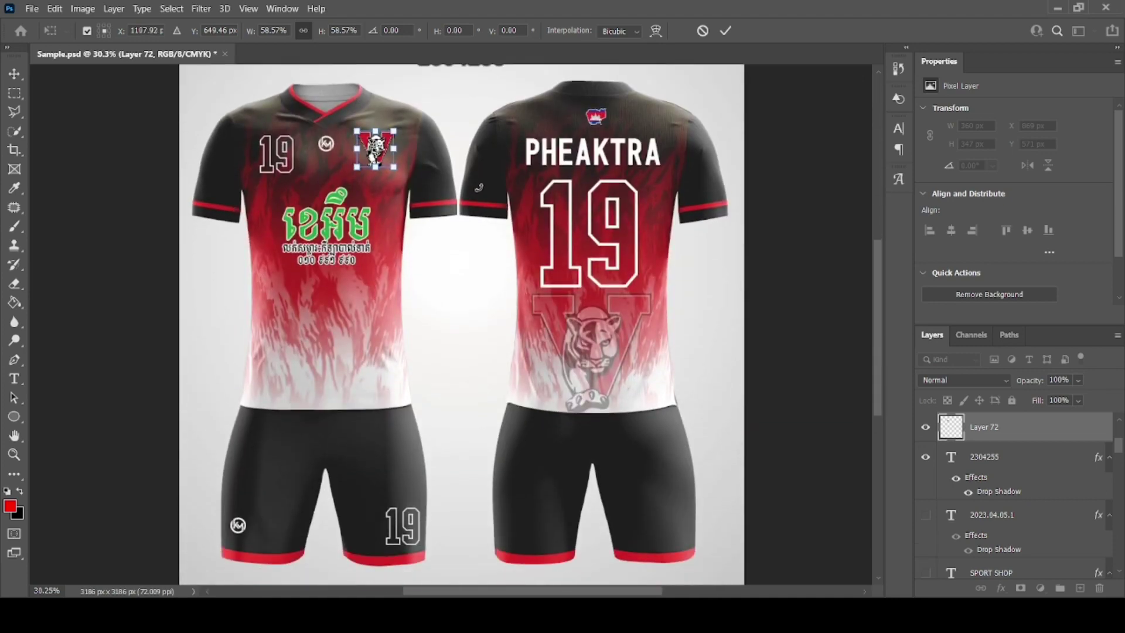
{"action": "key", "text": "Return"}
Scale the chest number 19 to 89.15%, aligned level with the tiger emblem, and save the document
{"action": "left_click", "coordinate": [298, 169]}
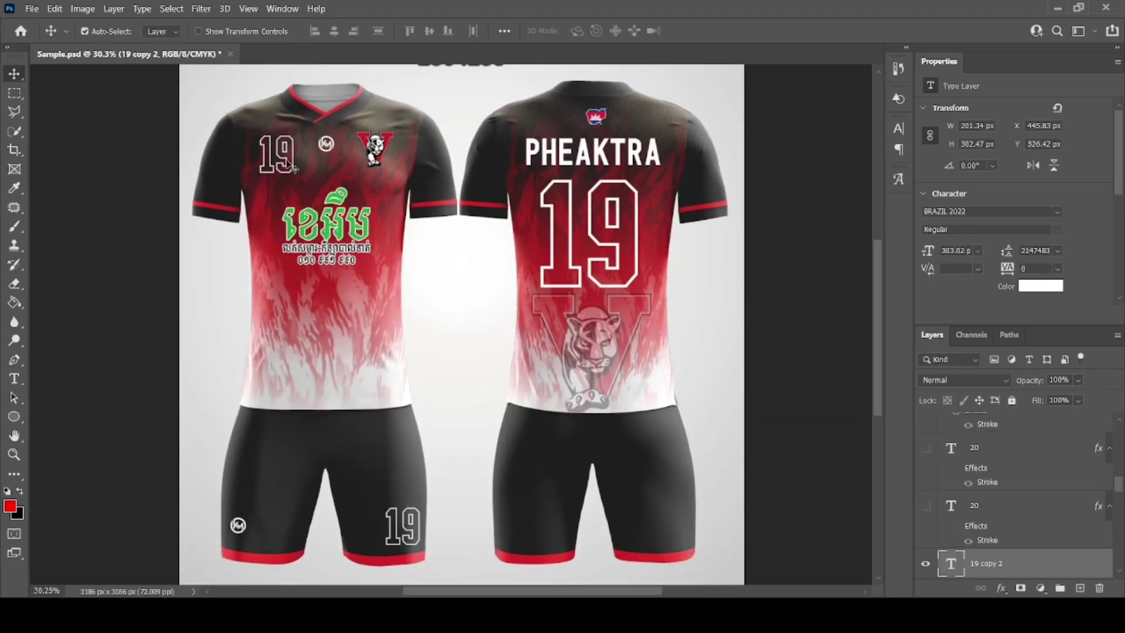
{"action": "key", "text": "ctrl+t"}
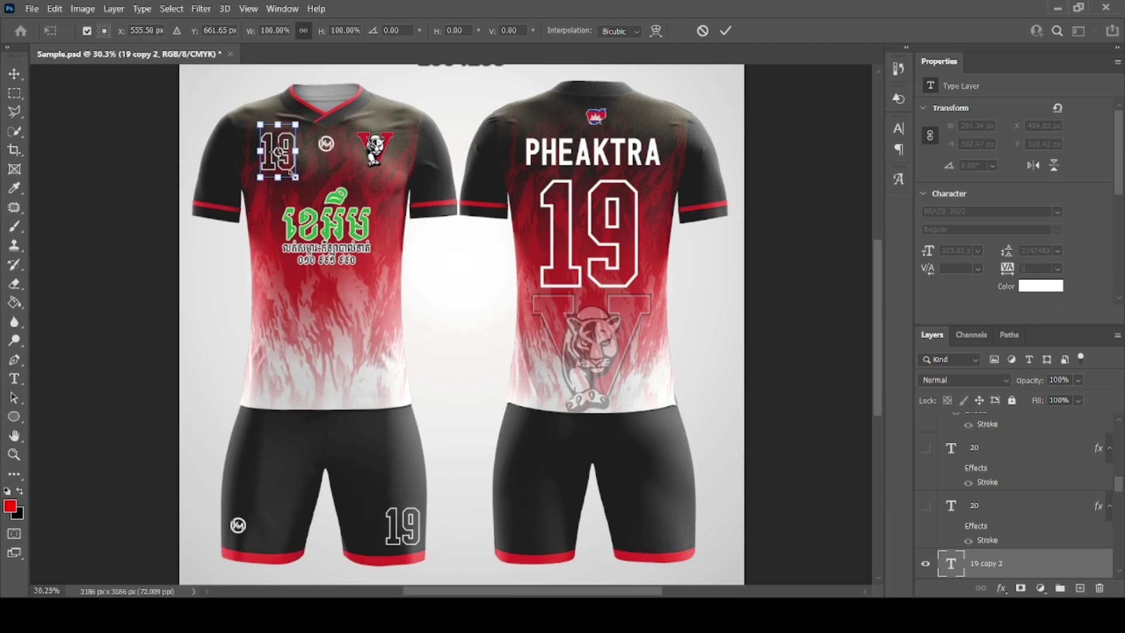
{"action": "left_click_drag", "start_coordinate": [292, 174], "coordinate": [291, 171]}
{"action": "left_click_drag", "start_coordinate": [260, 124], "coordinate": [263, 128]}
{"action": "scroll", "coordinate": [281, 101], "scroll_direction": "up", "scroll_amount": 10}
{"action": "left_click_drag", "start_coordinate": [311, 214], "coordinate": [315, 206]}
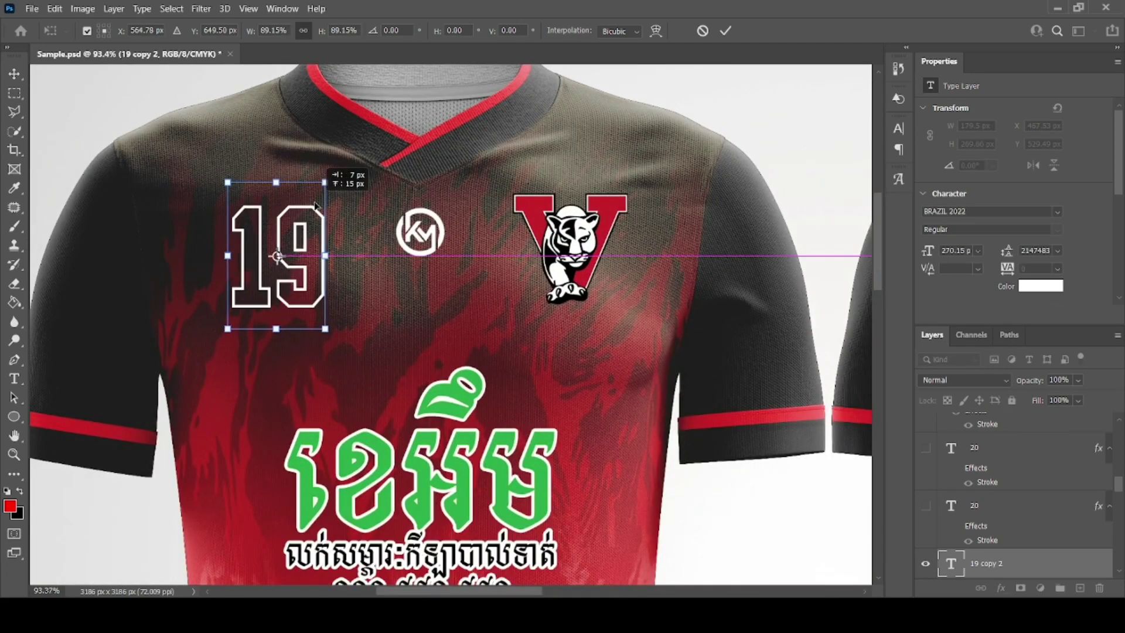
{"action": "key", "text": "Return"}
{"action": "scroll", "coordinate": [293, 138], "scroll_direction": "down", "scroll_amount": 5}
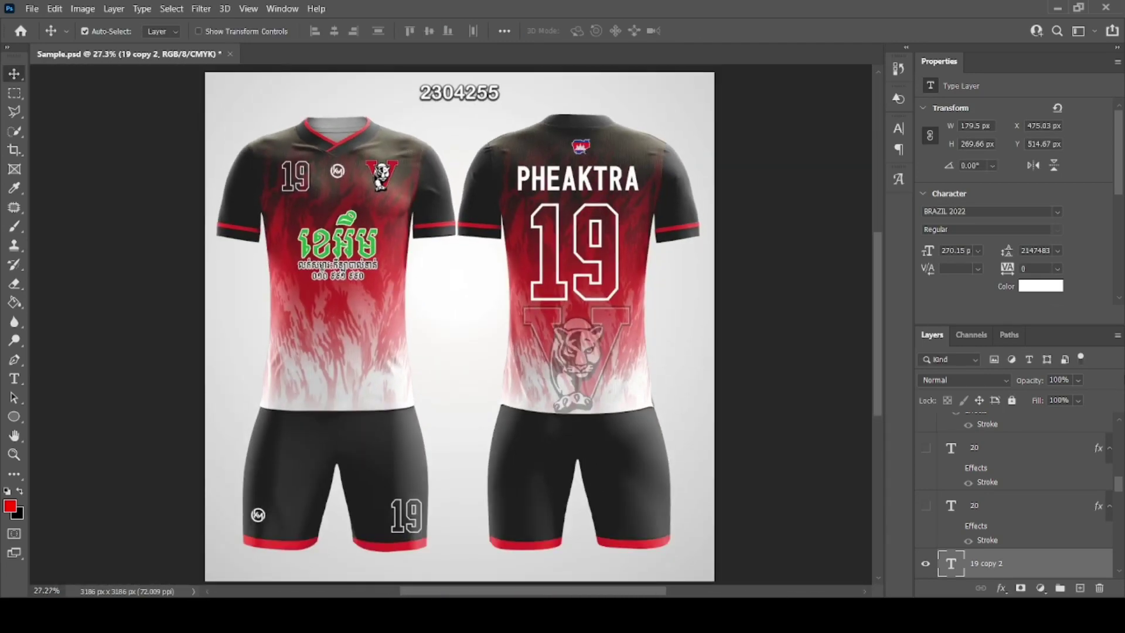
{"action": "key", "text": "ctrl+s"}
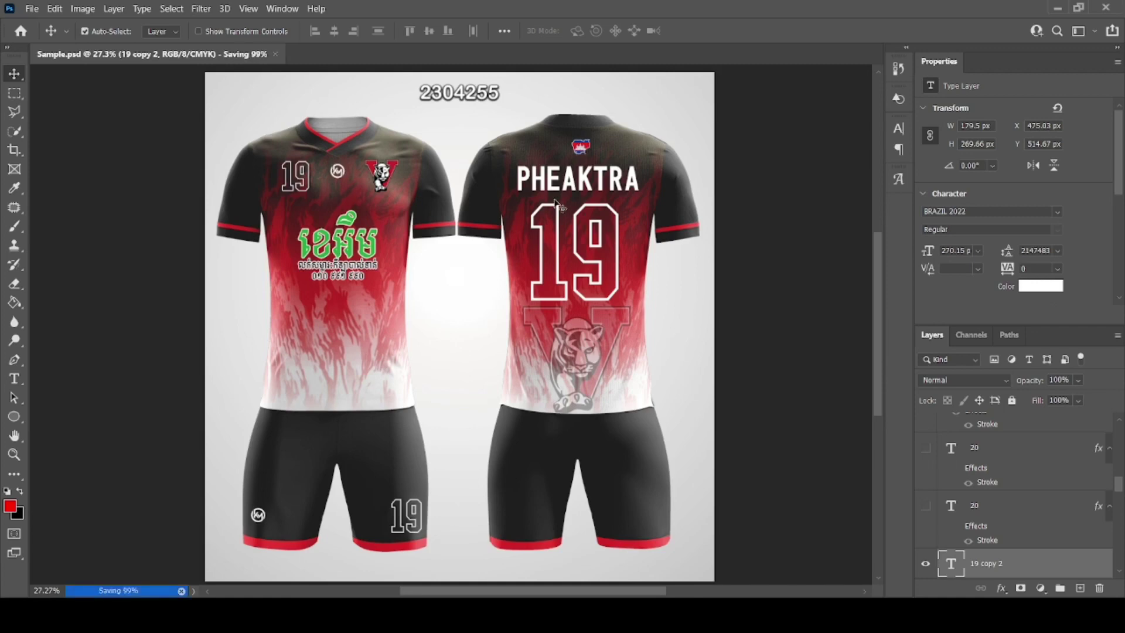